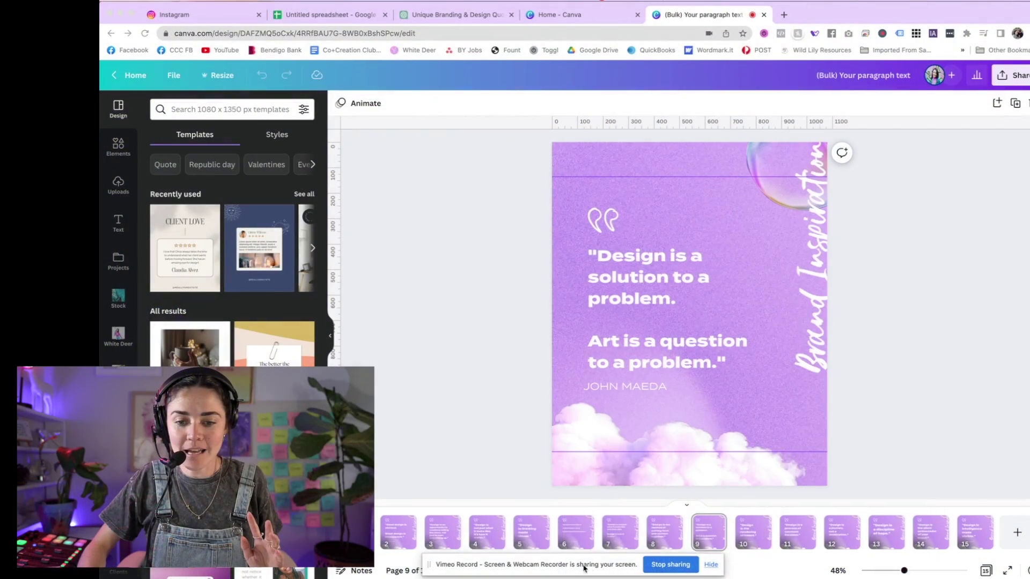
- Browse the finished quote pages of the bulk-created Brand Inspiration design in Canva
drag(584, 568, 912, 490)
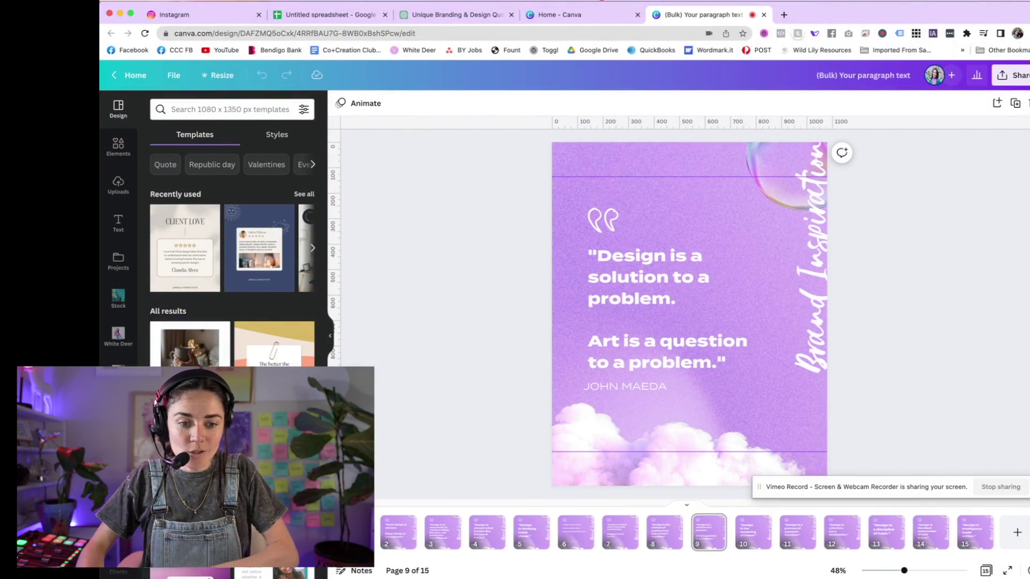
click(620, 532)
key(Right)
key(Right)
key(Right)
key(Right)
key(Right)
key(Right)
key(Right)
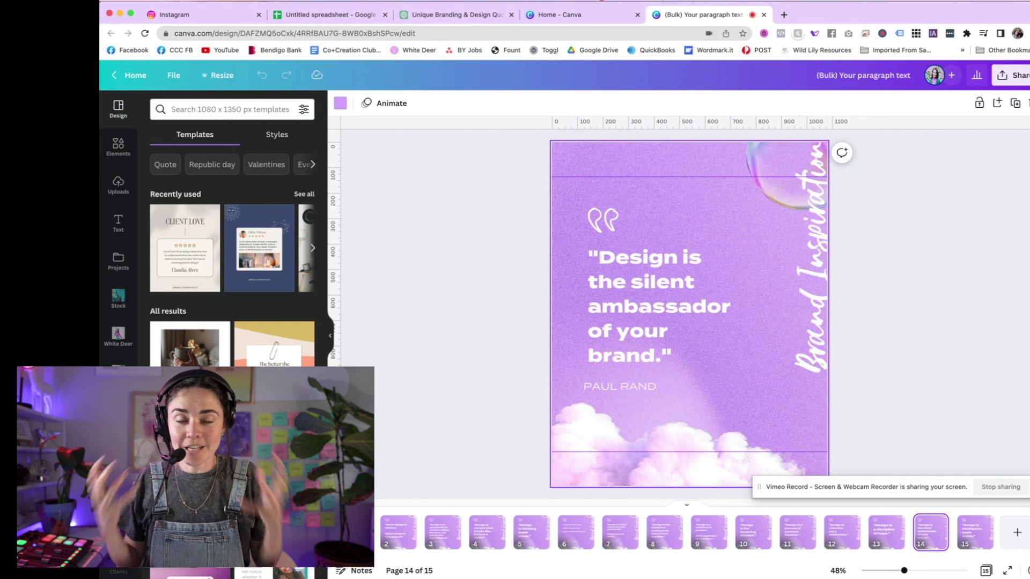
click(663, 537)
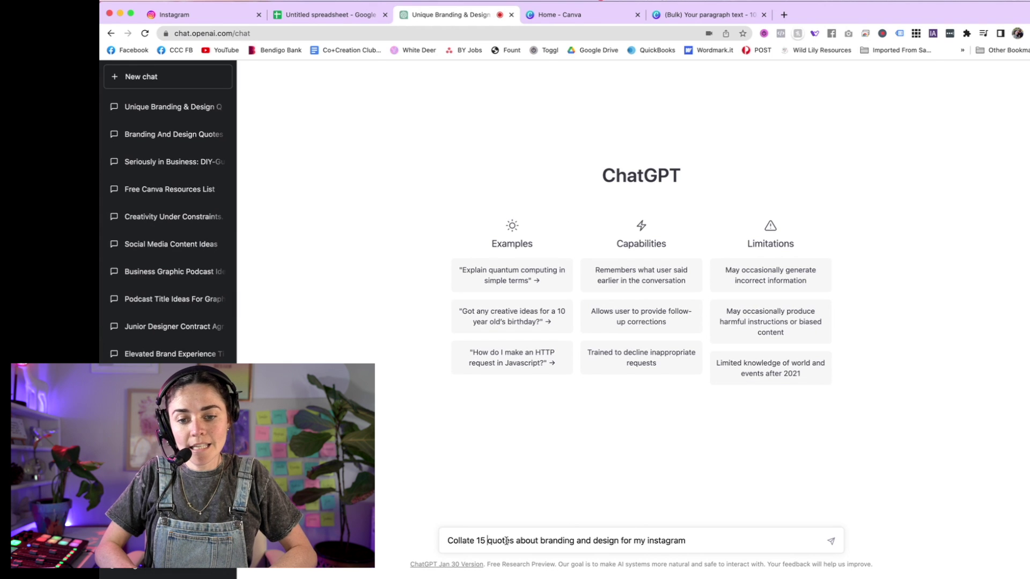
- In ChatGPT, complete the prompt as "Collate 15 unique quotes about branding and design for my instagram" and submit it
text(ungiue)
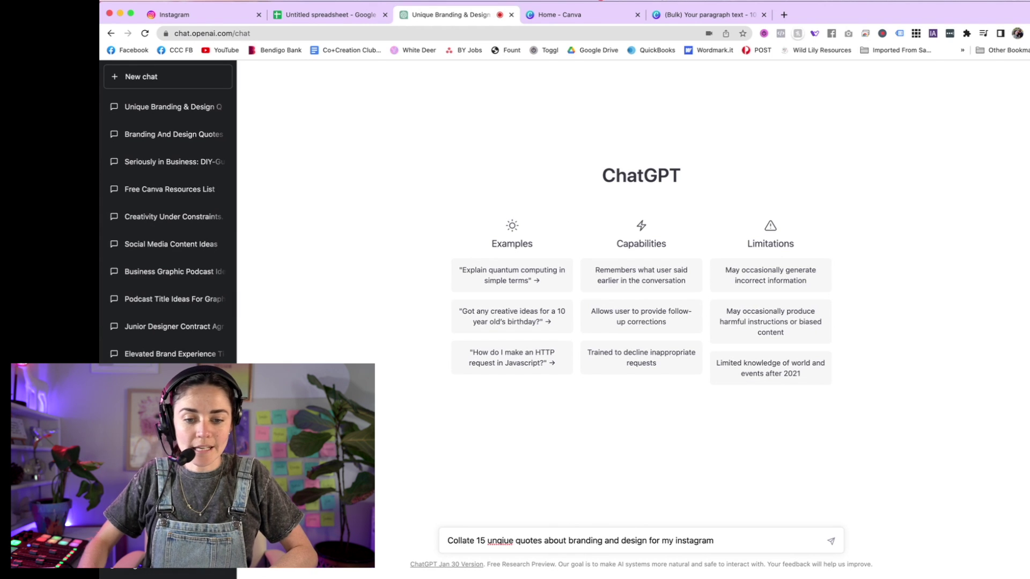
right_click(510, 547)
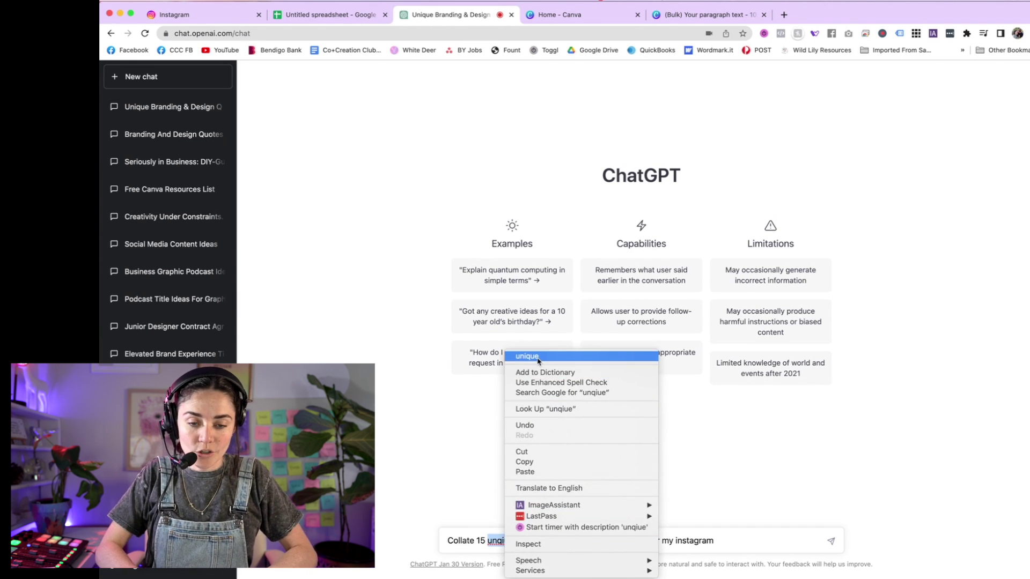
click(517, 356)
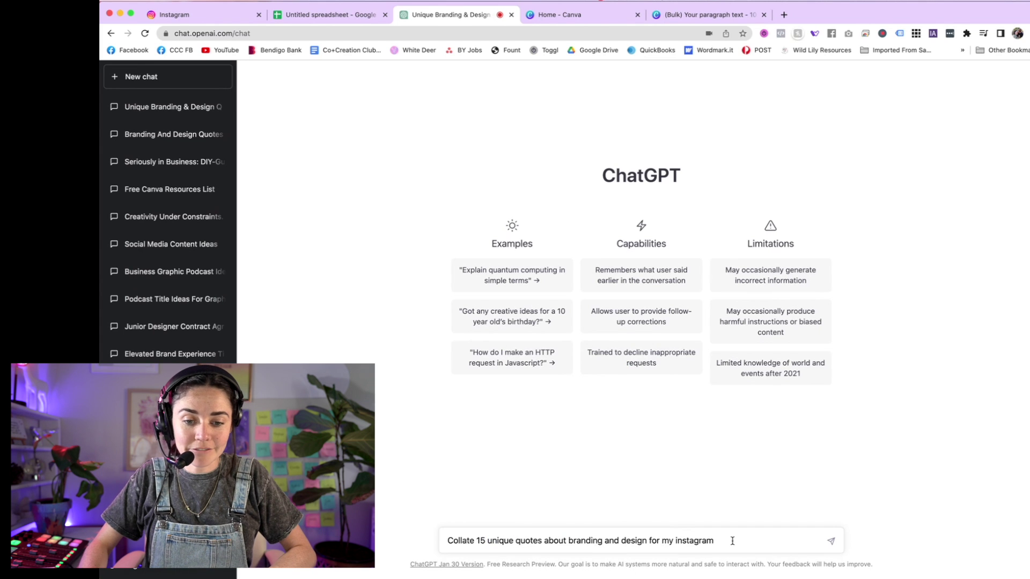
click(830, 542)
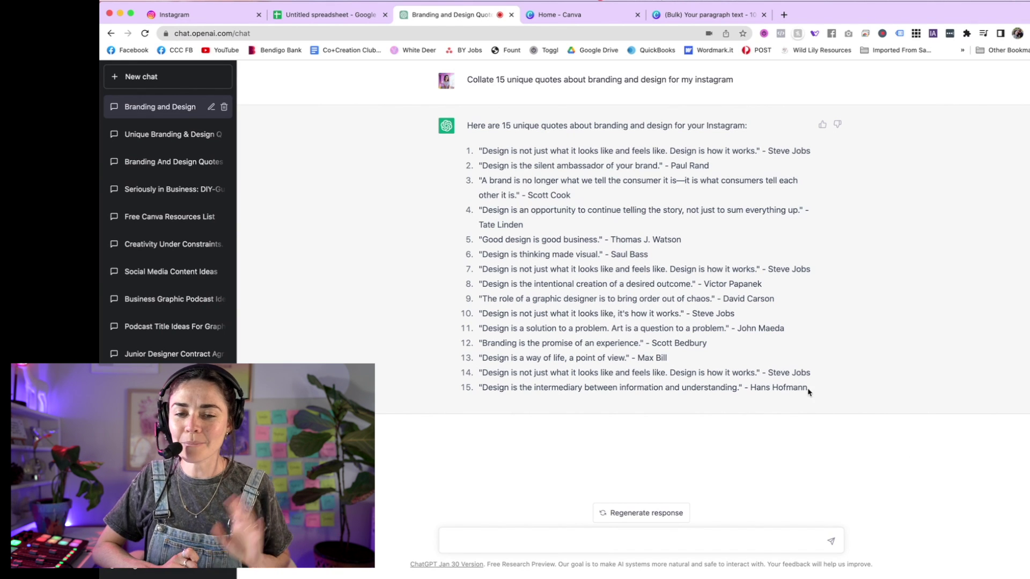
- Copy all 15 generated quotes from ChatGPT and paste them into the untitled Google Sheets spreadsheet starting at cell A2
drag(808, 392, 480, 148)
key(super+c)
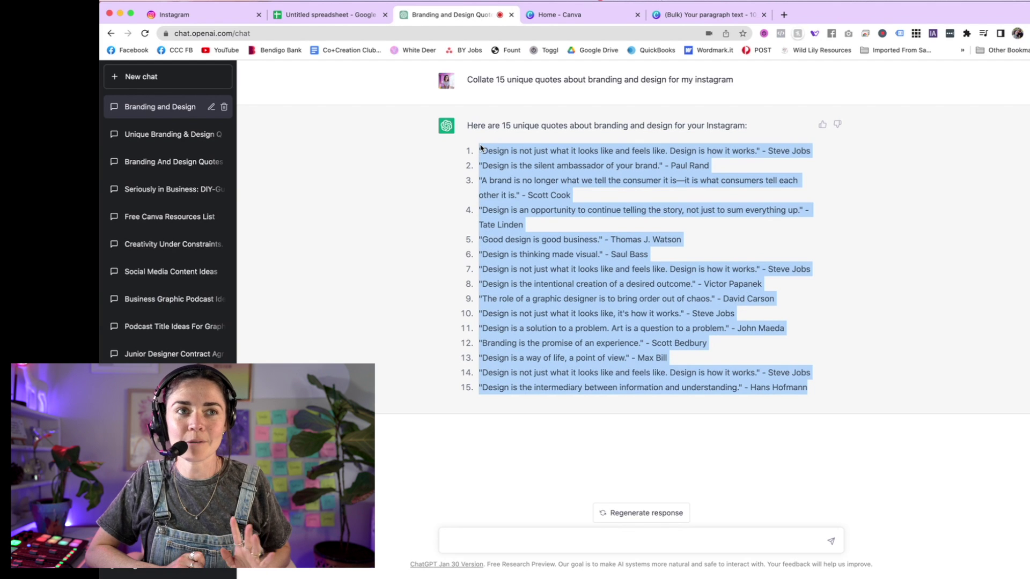
click(327, 16)
click(256, 223)
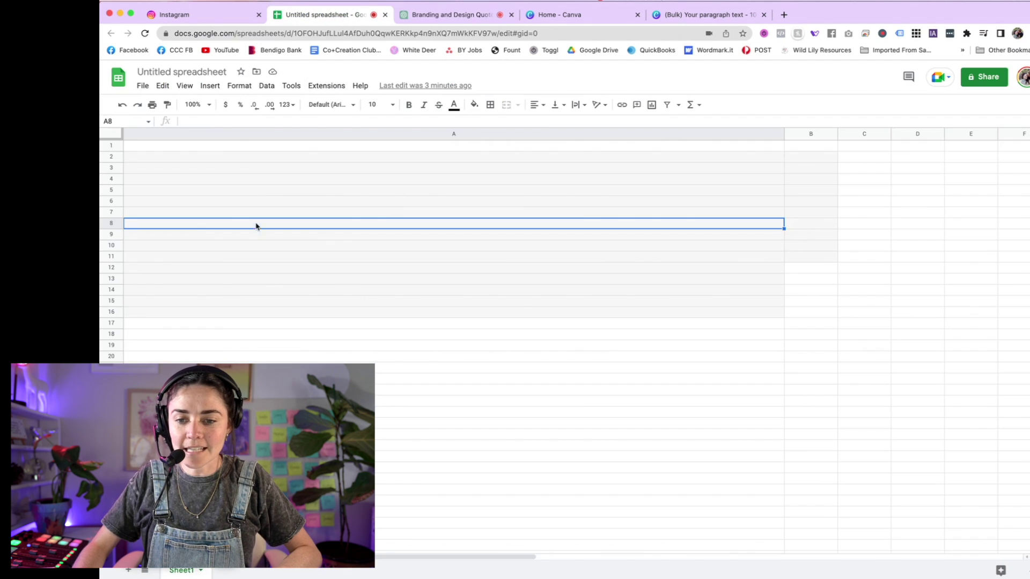
click(238, 159)
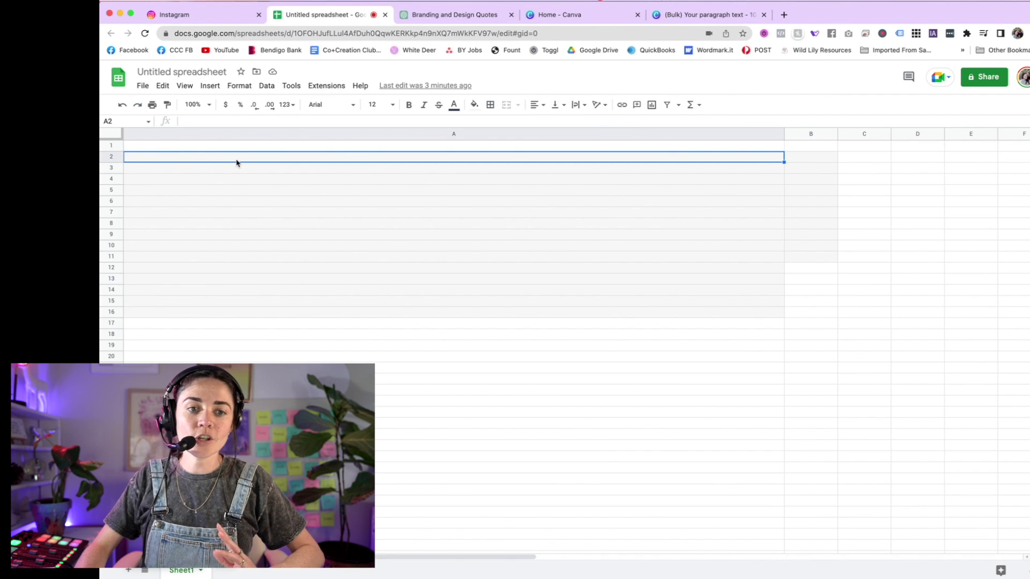
click(149, 148)
click(151, 157)
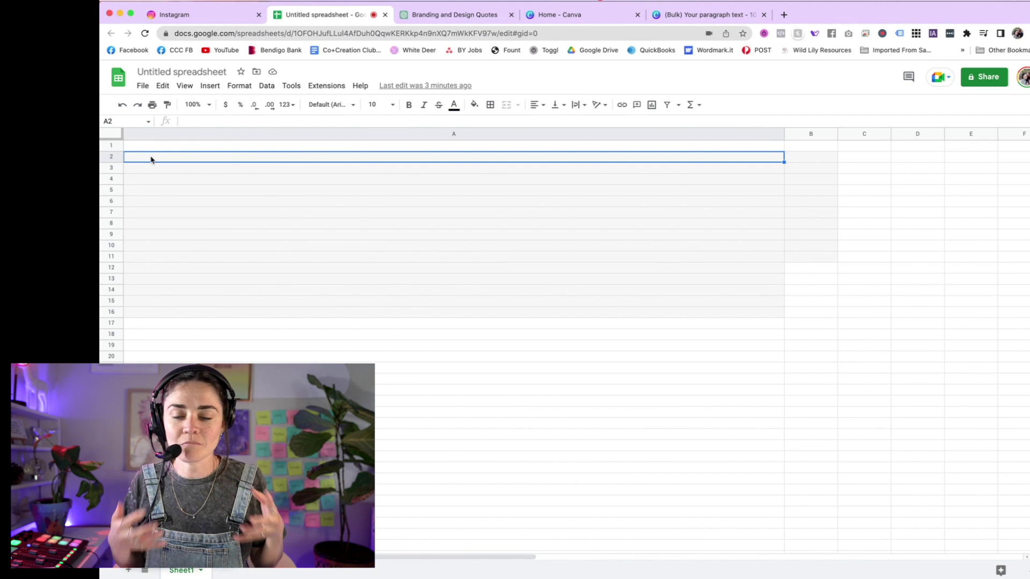
key(super+v)
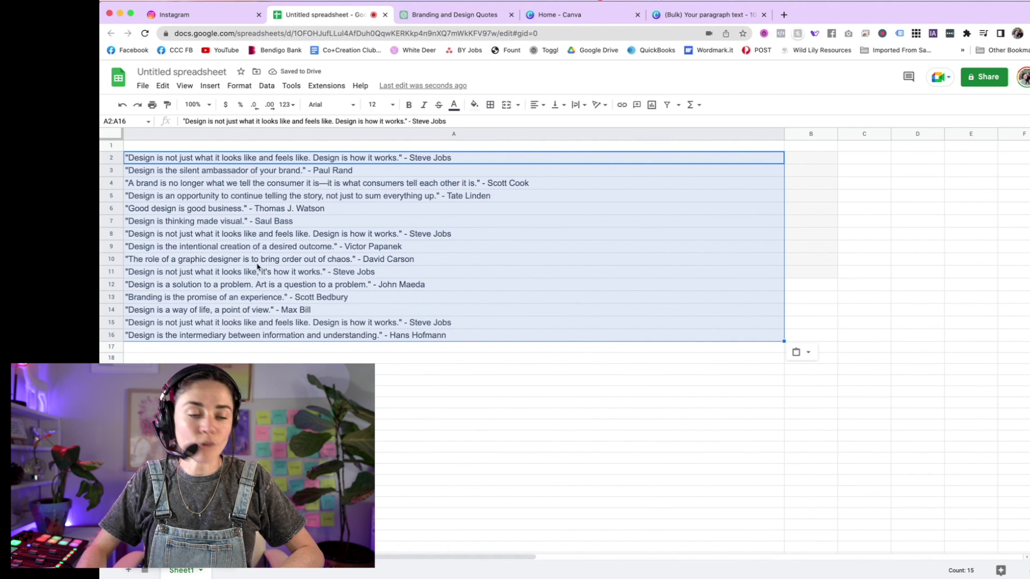
click(297, 347)
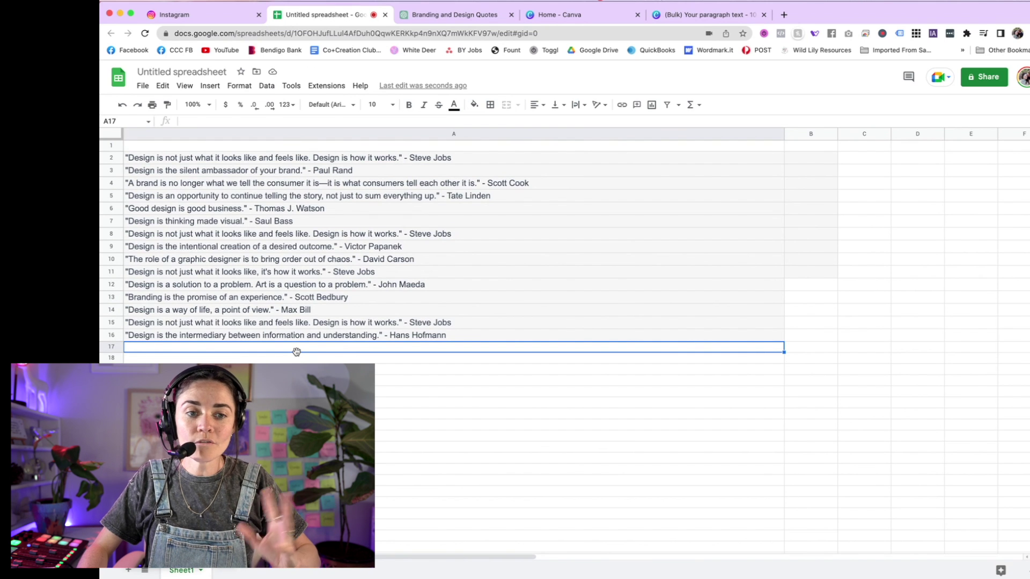
- Move the author's name from the quote in A2 to B2 and remove the leftover dash from the quote
click(281, 162)
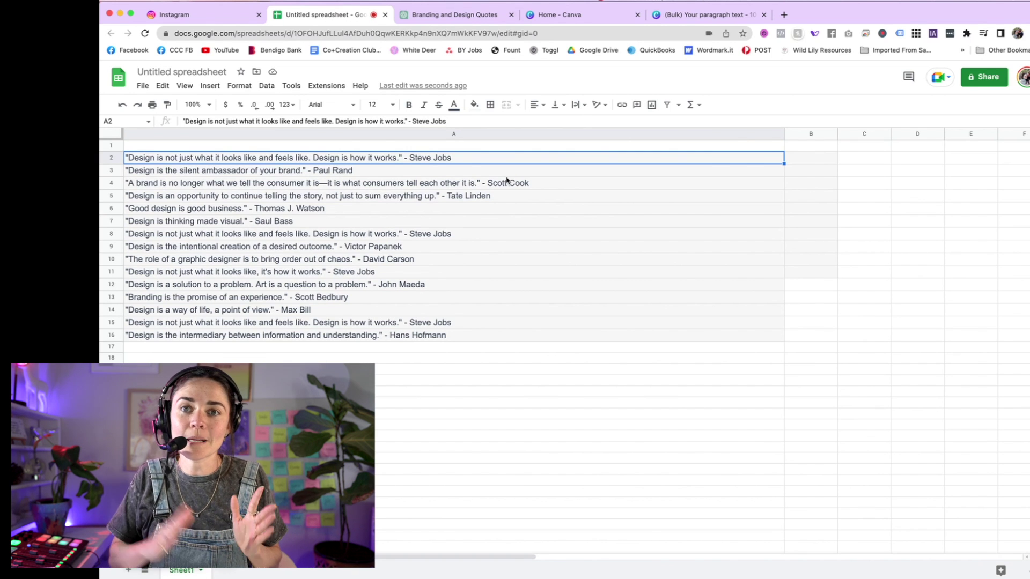
double_click(453, 157)
drag(453, 157, 411, 157)
key(ctrl+c)
key(BackSpace)
key(BackSpace)
key(BackSpace)
key(BackSpace)
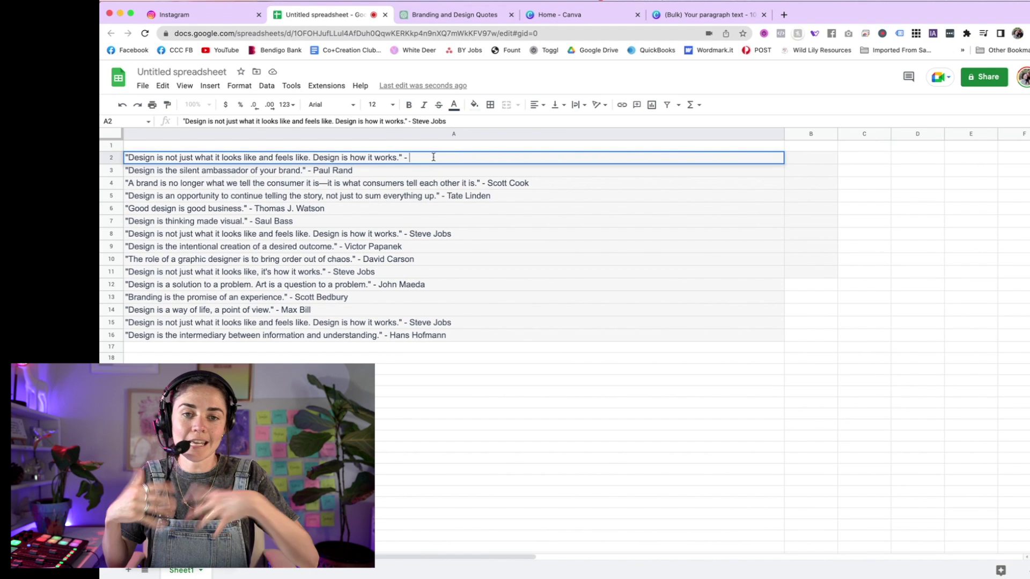
click(802, 162)
key(ctrl+v)
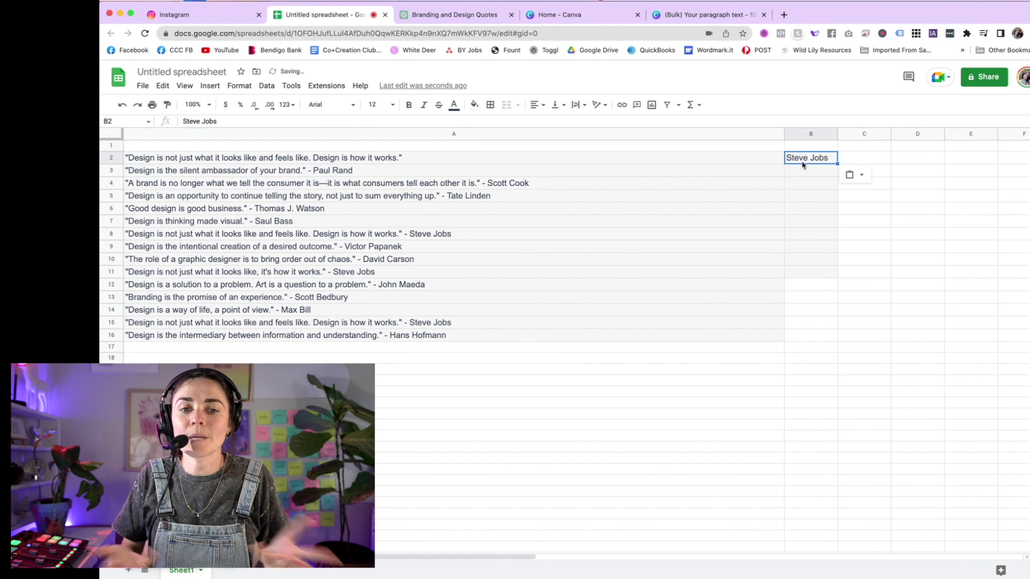
- Move the author's name from the quote in A3 to B3, leaving only the quote text in A3
click(342, 172)
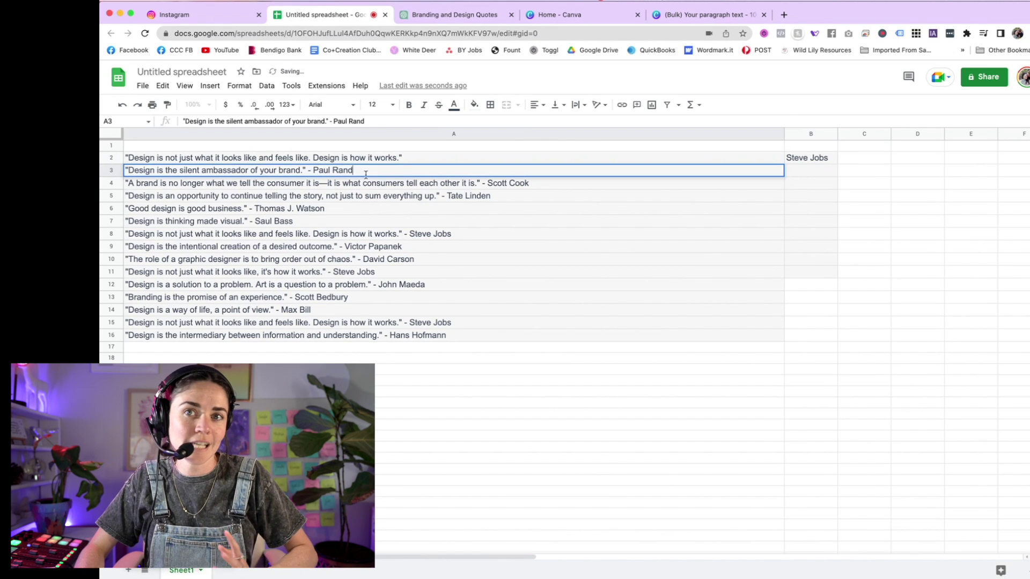
double_click(313, 171)
drag(314, 170, 354, 171)
key(ctrl+c)
key(BackSpace)
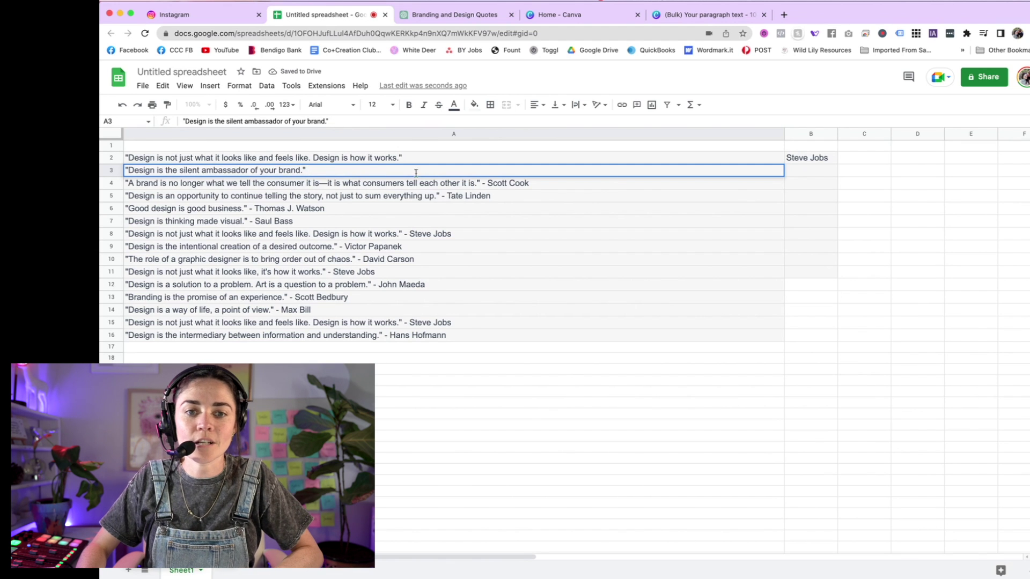
click(787, 173)
key(ctrl+v)
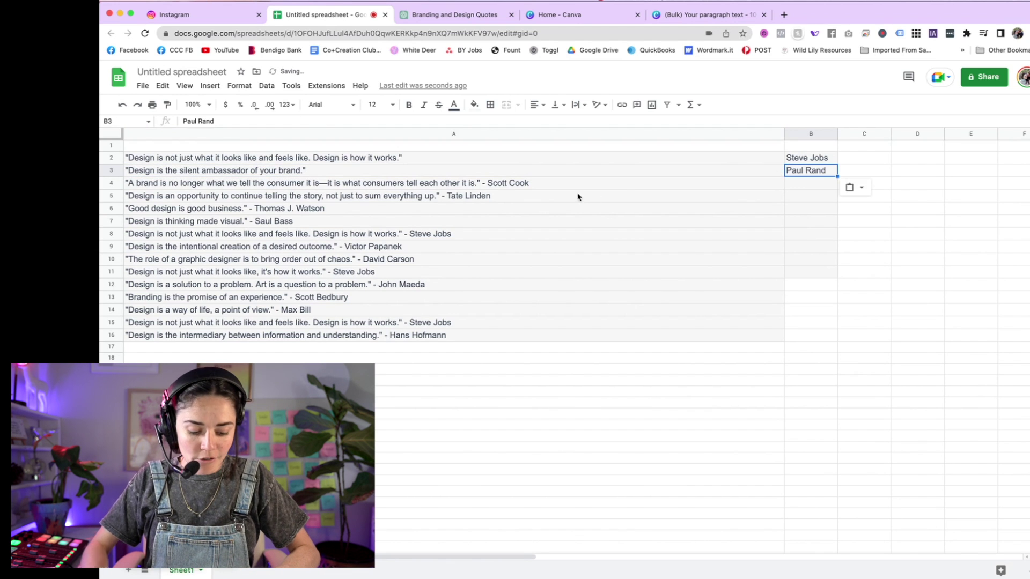
- Move the author's name from the quote in A4 to B4 and strip the trailing dash
double_click(536, 183)
drag(536, 182, 485, 182)
key(ctrl+x)
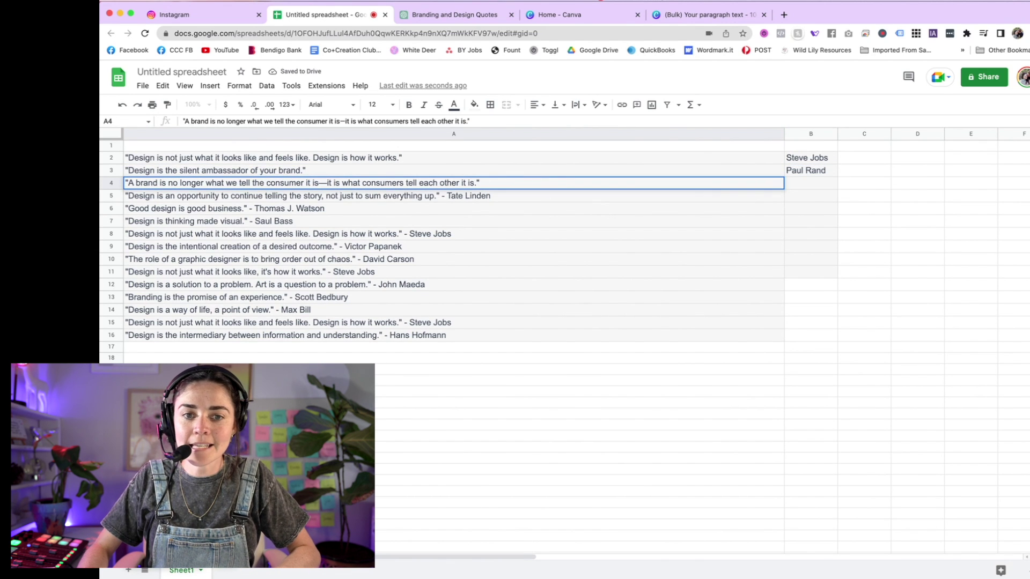
click(802, 182)
key(ctrl+v)
- Cut the author's name out of A5, delete the trailing dash, and paste the name into B5
click(498, 198)
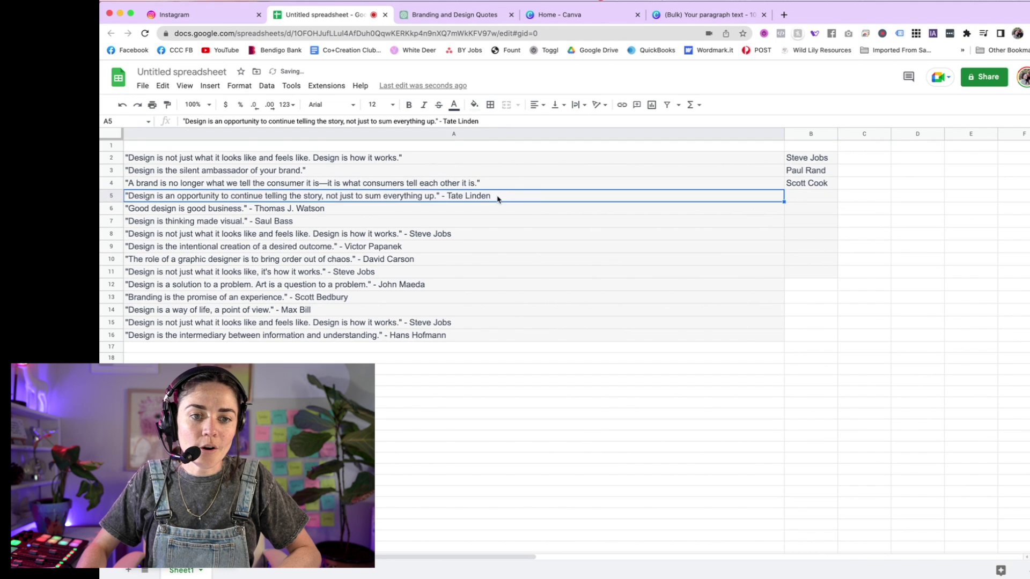
double_click(498, 198)
drag(497, 198, 447, 196)
key(ctrl+x)
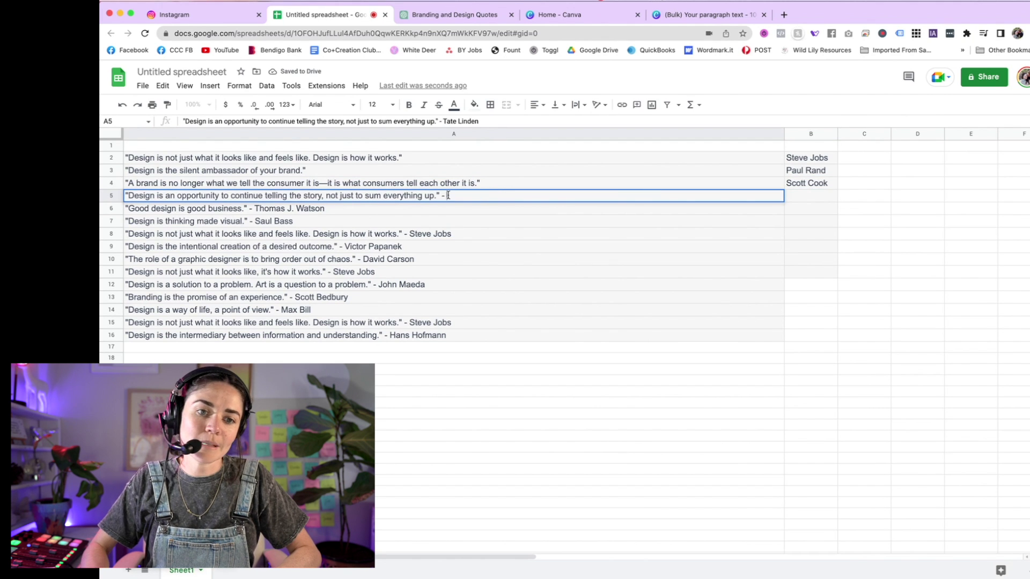
key(BackSpace)
key(BackSpace)
click(815, 197)
key(ctrl+v)
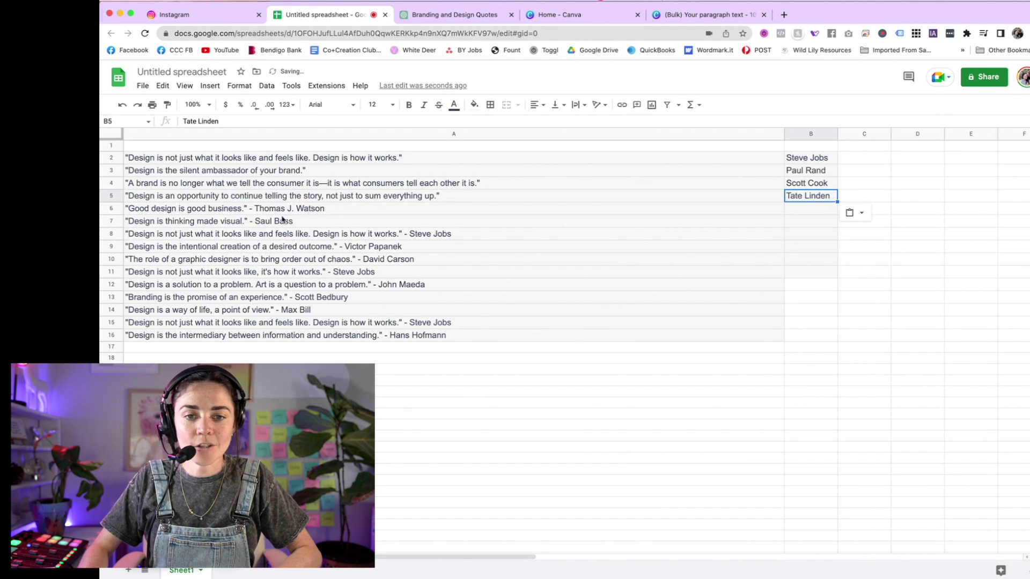
- Move the author names from the quotes in A6 and A7 to B6 and B7, deleting the trailing dashes
double_click(319, 209)
drag(325, 208, 250, 209)
key(ctrl+x)
key(BackSpace)
key(BackSpace)
click(810, 208)
key(ctrl+v)
double_click(293, 221)
key(ctrl+x)
key(BackSpace)
key(BackSpace)
click(809, 221)
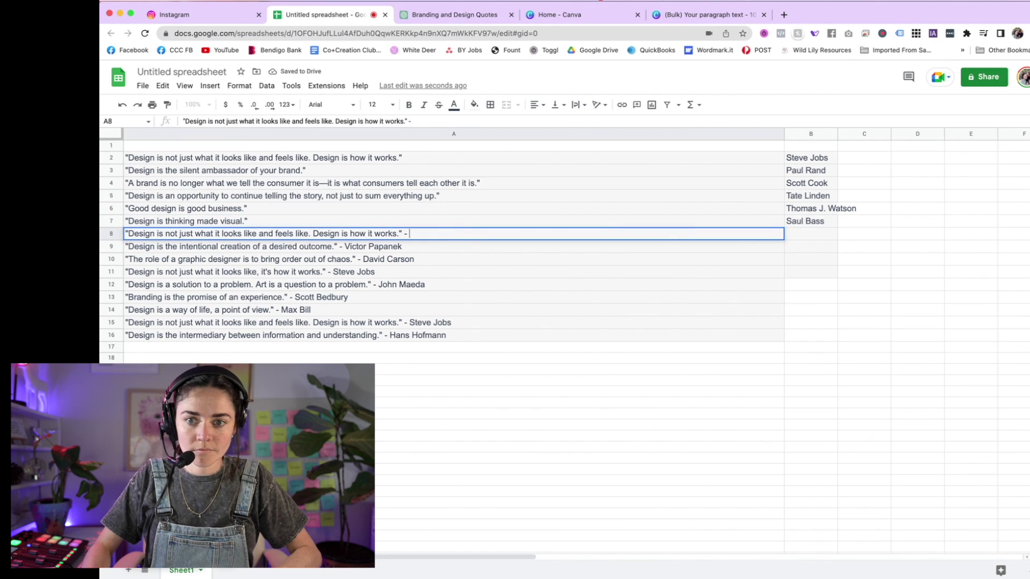
- Move the author names of the quotes in rows 8 to 11 to column B, and enter row 15's author in B15
key(BackSpace)
key(BackSpace)
click(810, 234)
key(ctrl+v)
click(809, 247)
key(ctrl+v)
click(809, 259)
key(ctrl+v)
- Separate the remaining author names in rows 12 to 16 into column B, leaving only the quote text in column A
key(ctrl+x)
key(BackSpace)
key(BackSpace)
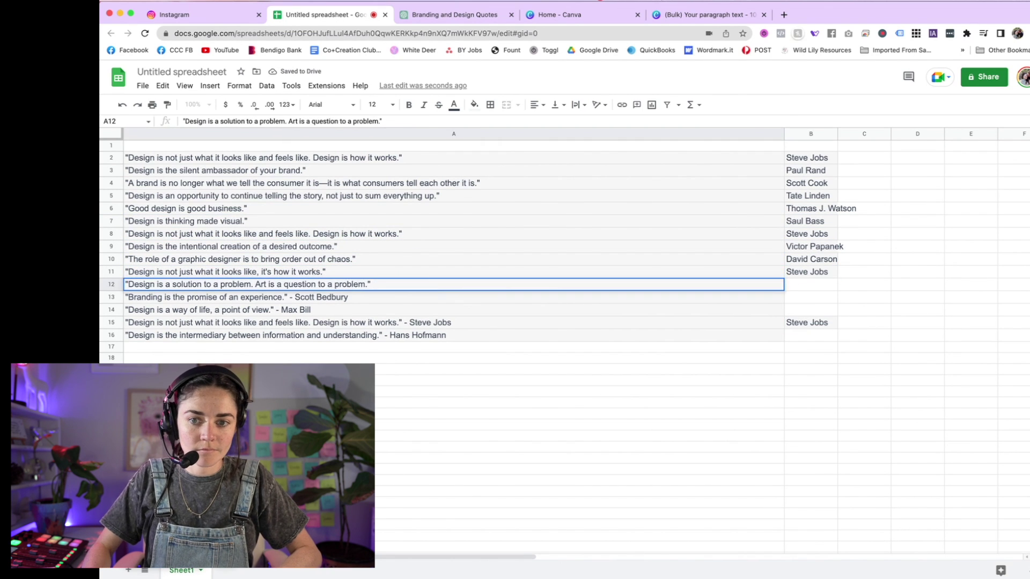
click(809, 285)
key(ctrl+v)
click(810, 297)
key(ctrl+v)
click(809, 310)
key(ctrl+v)
click(810, 335)
key(ctrl+v)
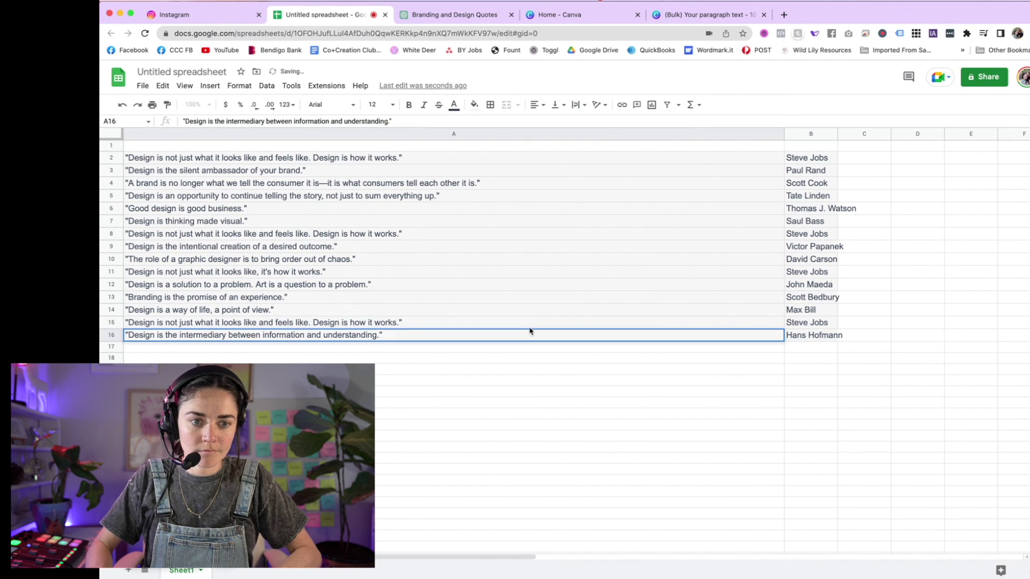
click(391, 311)
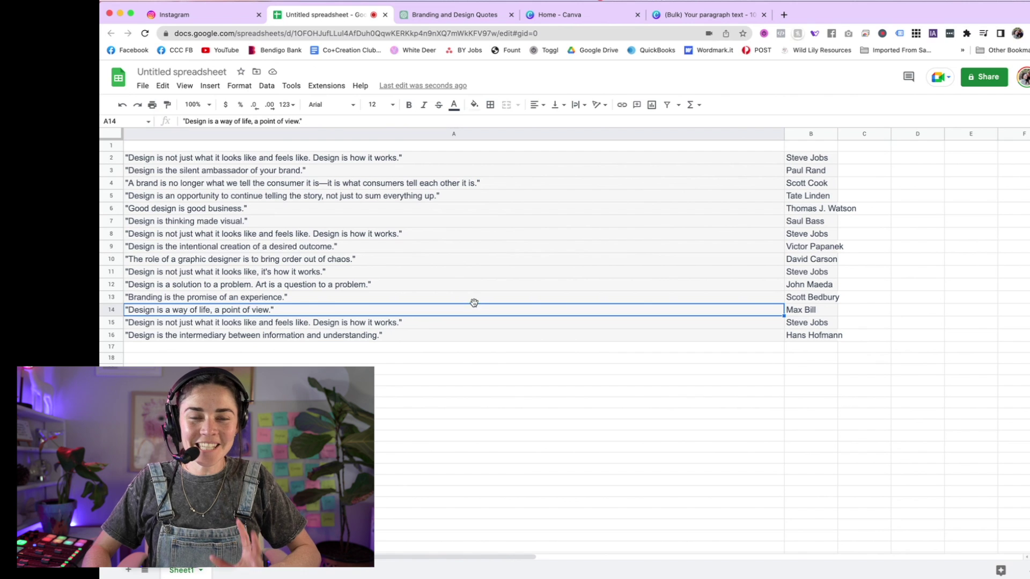
- Add the column headings QUOTE in A1 and CREDIT in B1
click(562, 159)
click(413, 150)
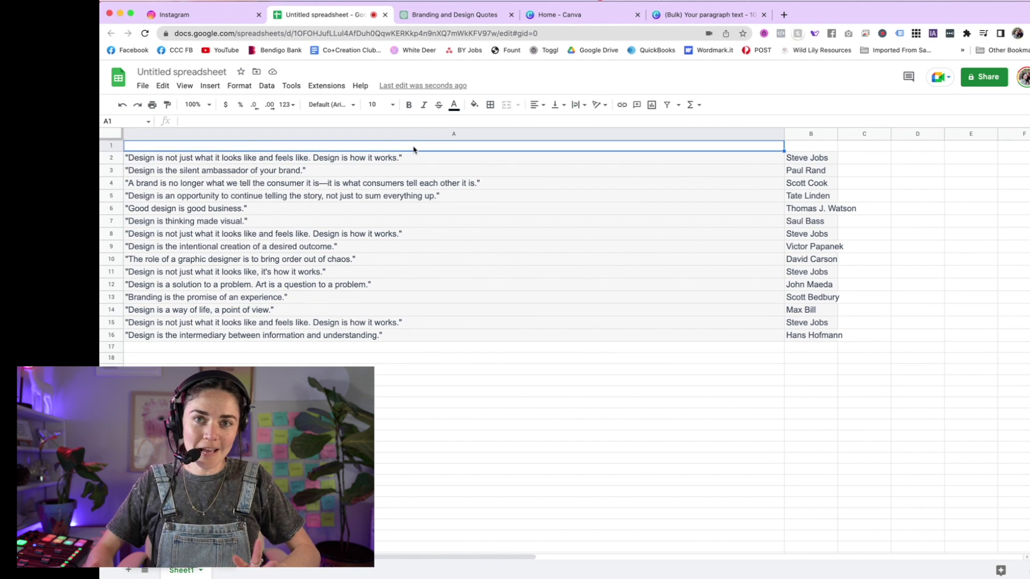
text(QUOTE)
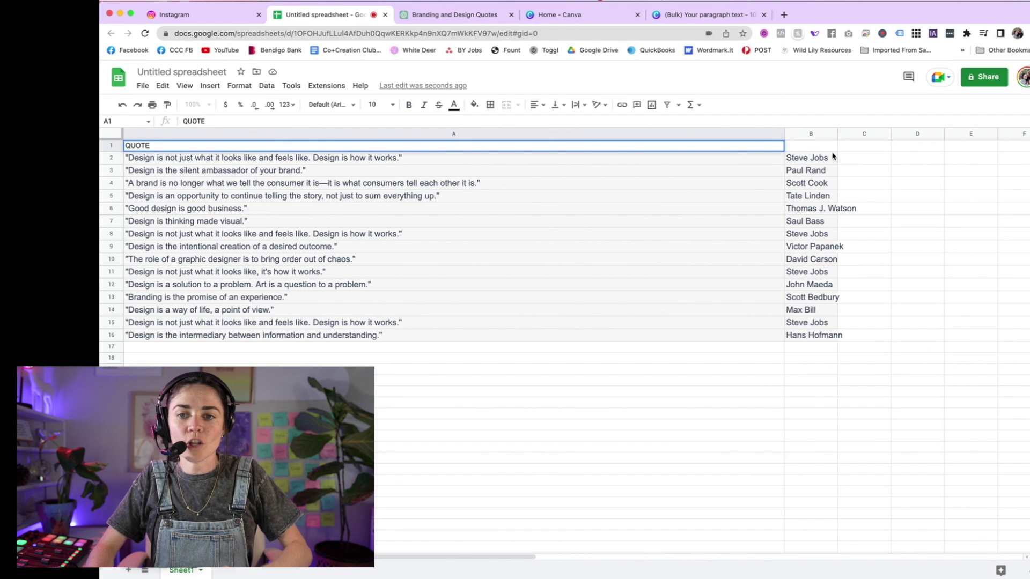
click(821, 148)
text(CRE)
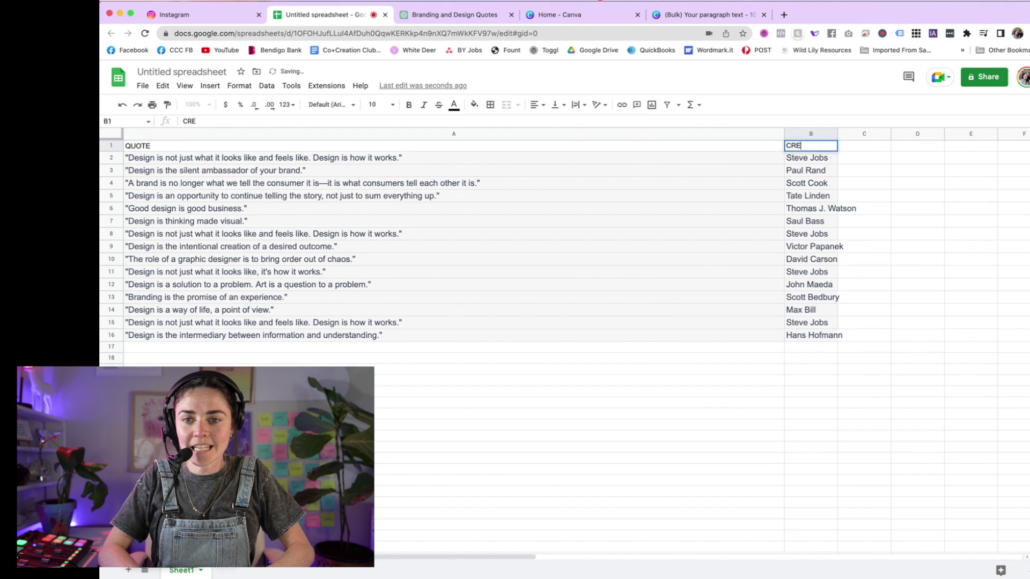
text(DIT)
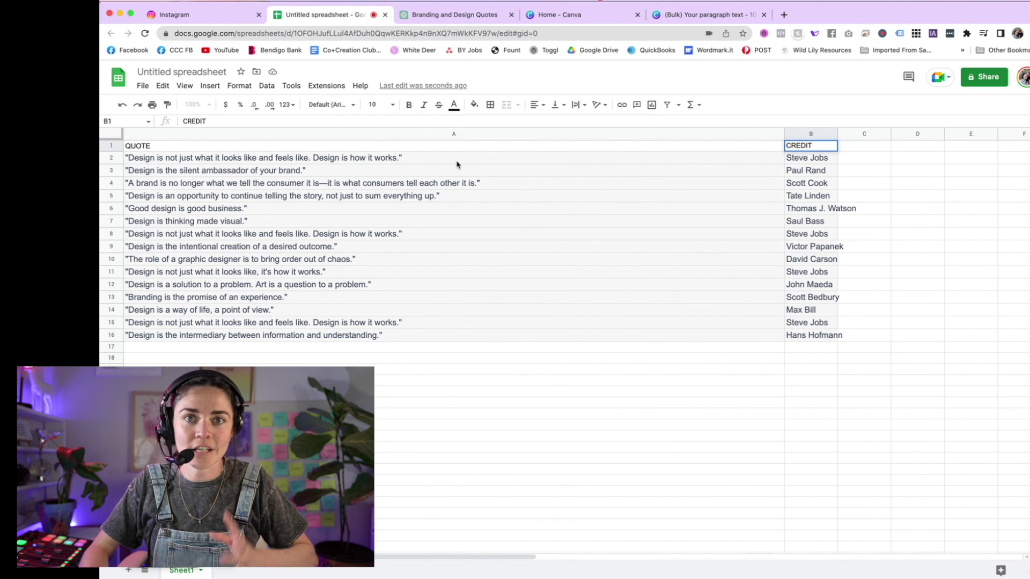
click(426, 160)
click(445, 170)
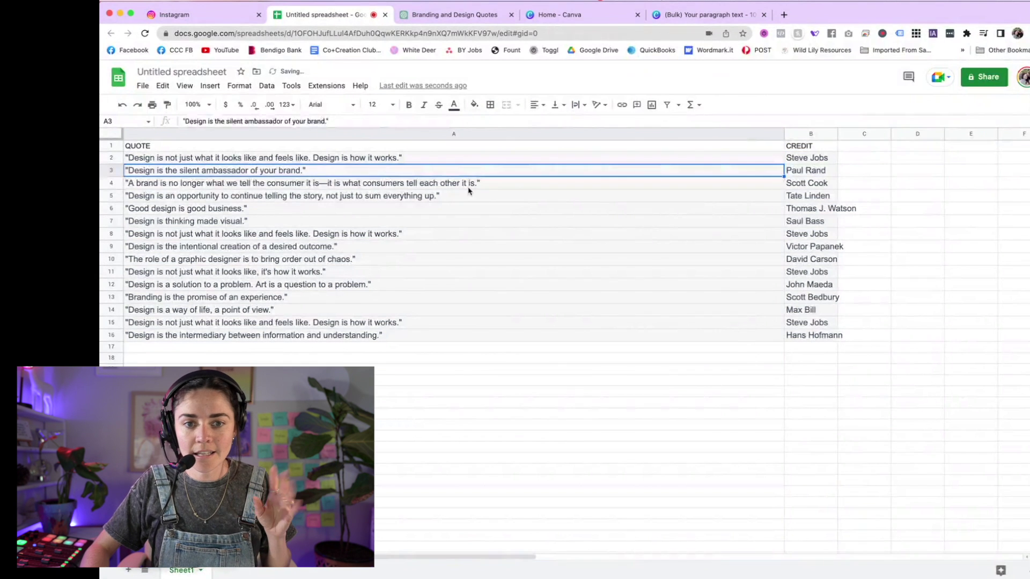
click(470, 194)
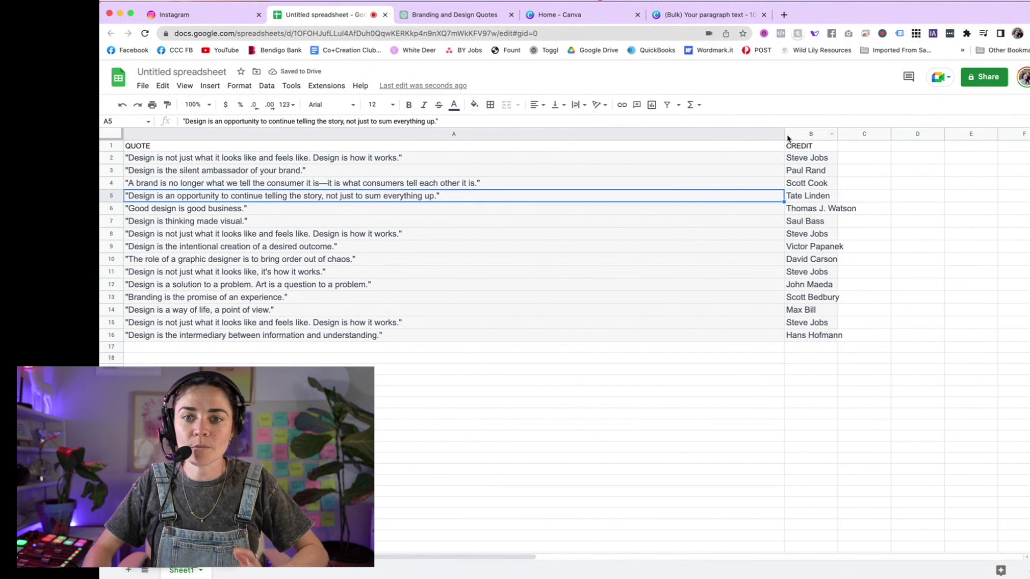
- Narrow the QUOTE column to fit its text and widen the CREDIT column to fit the author names
drag(785, 135, 598, 134)
click(541, 159)
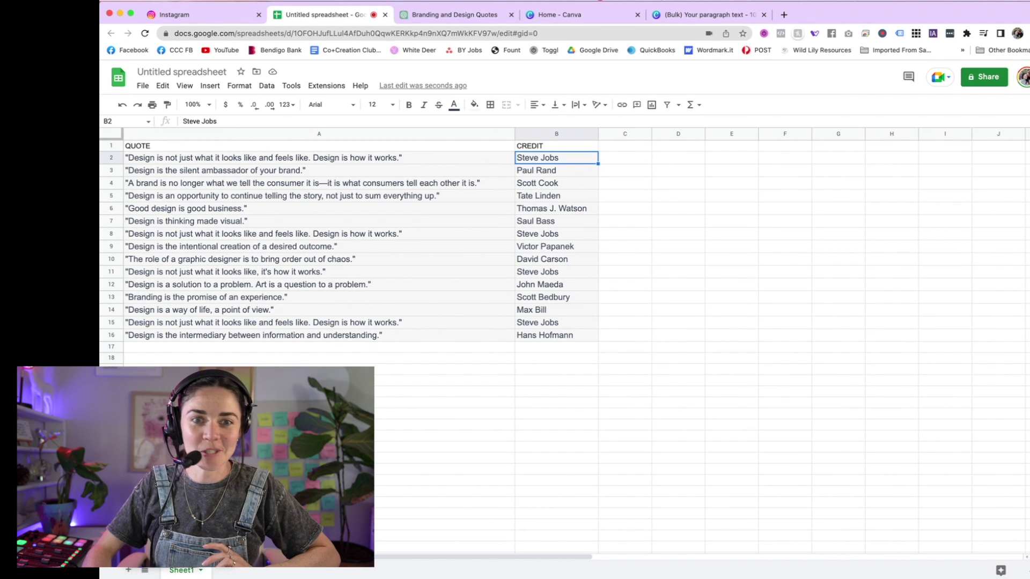
- Switch to Canva and create a new blank Instagram Post (Portrait) design
click(562, 19)
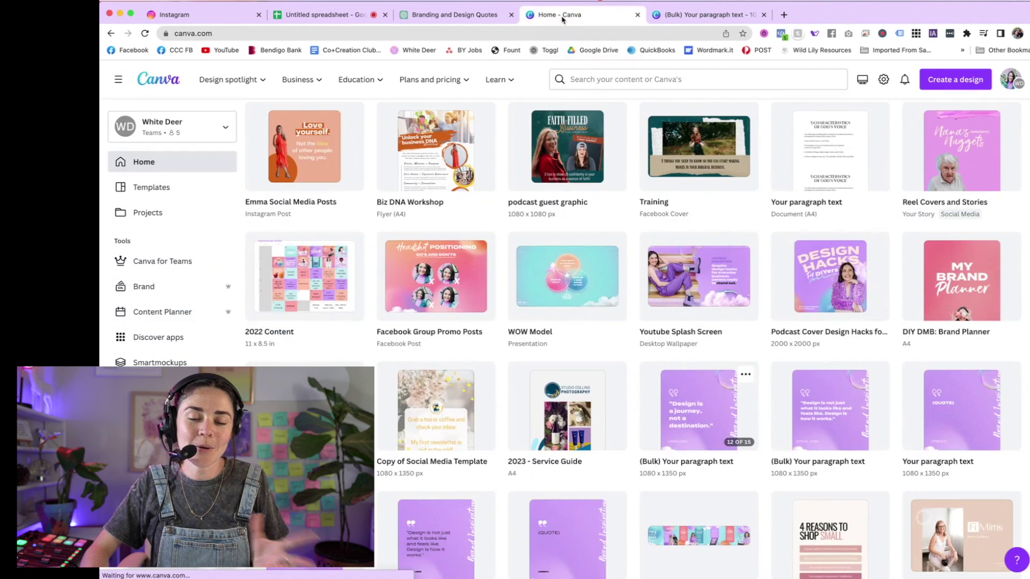
click(945, 86)
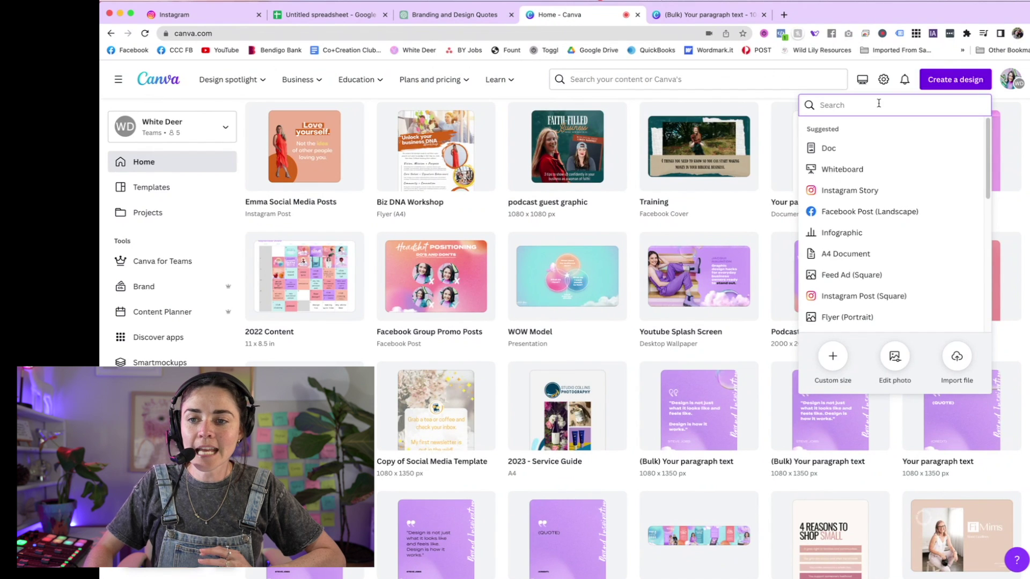
text(instagram)
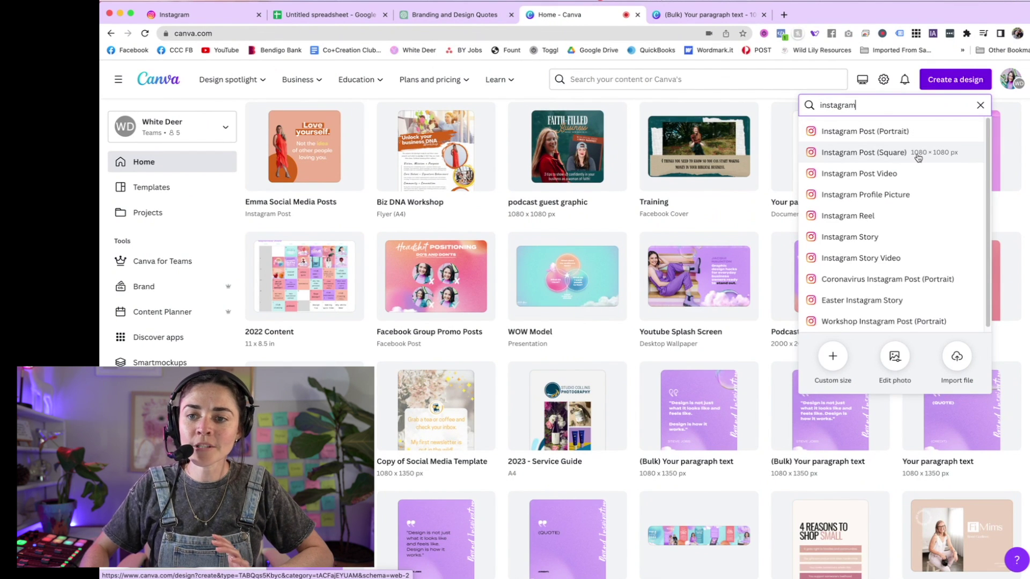
click(913, 134)
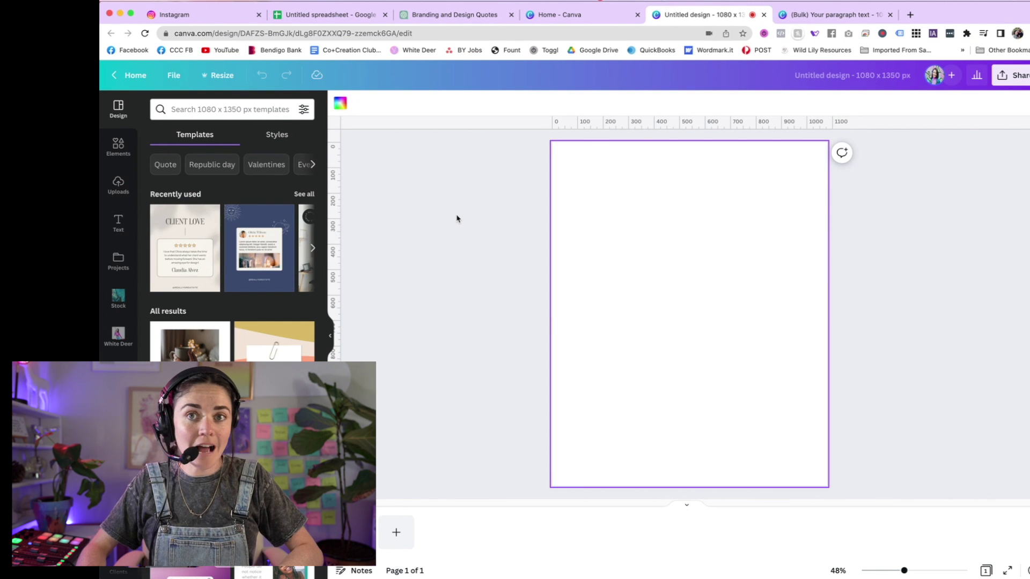
- Add a square shape and enlarge it to the full page width, centred vertically on the page
key(r)
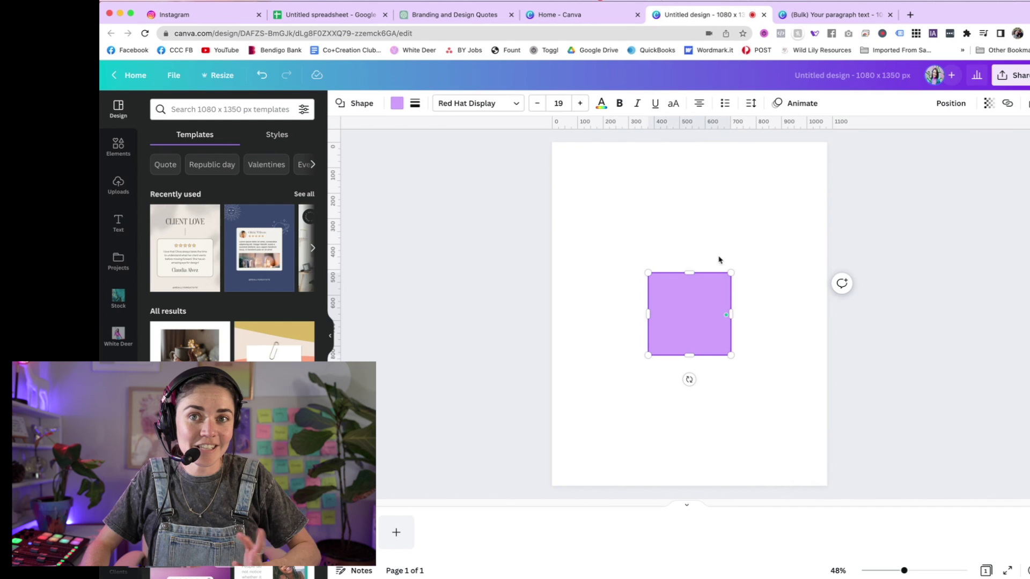
click(608, 268)
click(128, 153)
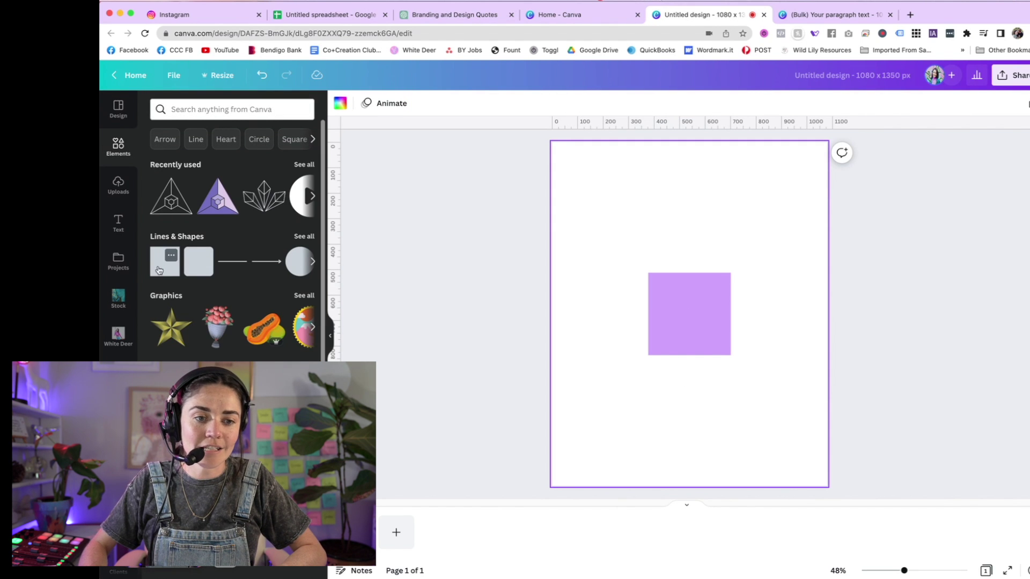
click(670, 298)
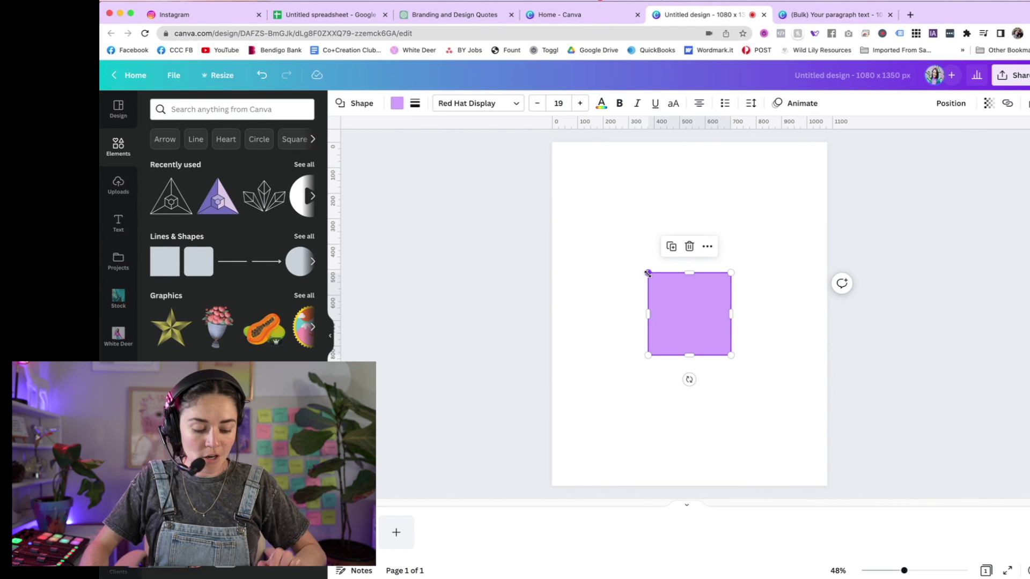
drag(648, 274, 536, 193)
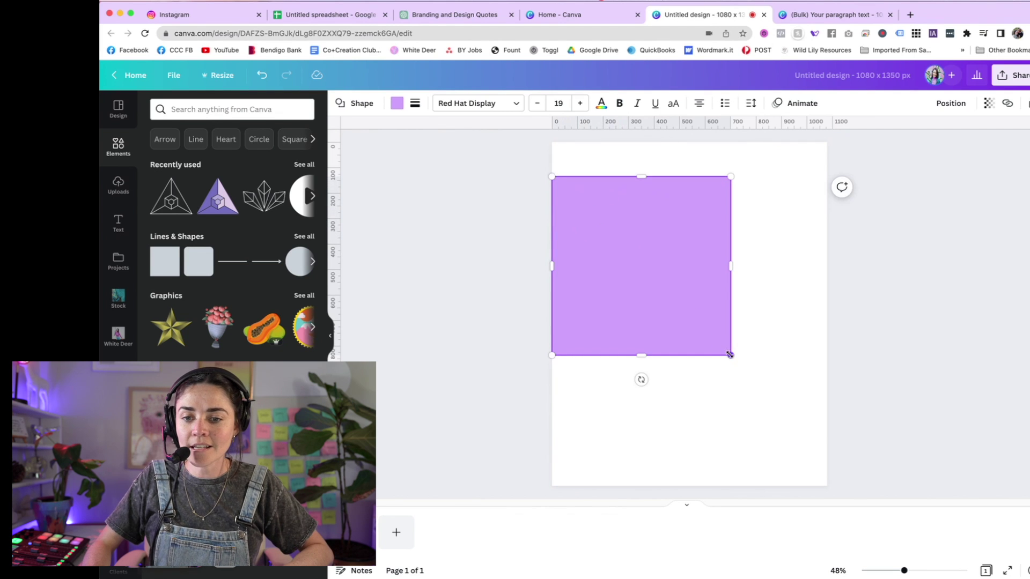
drag(730, 356, 832, 443)
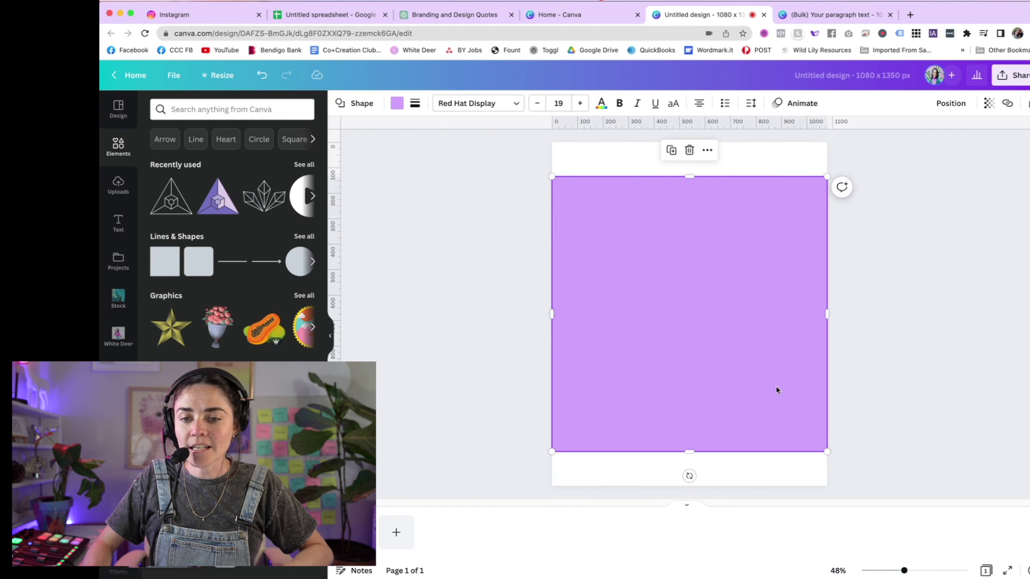
drag(777, 388, 776, 388)
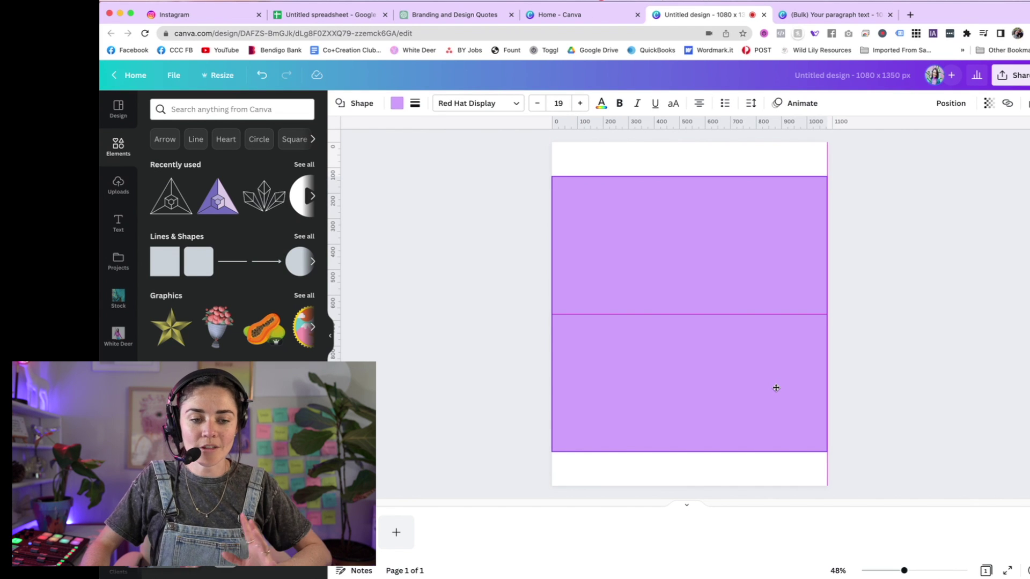
drag(777, 388, 776, 387)
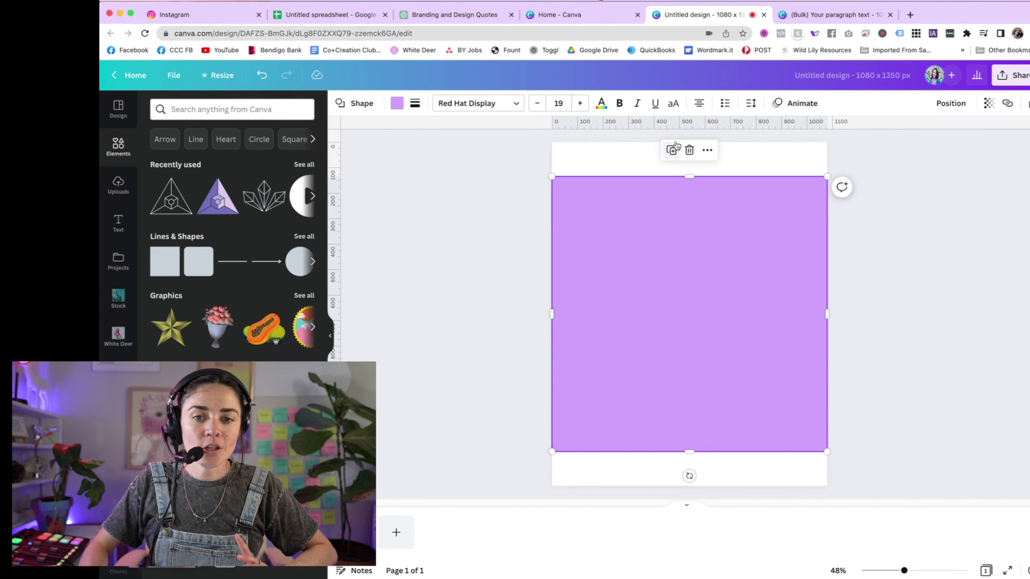
- Check the rulers and guides view setting and place horizontal guides along the square's upper and lower edges
click(173, 76)
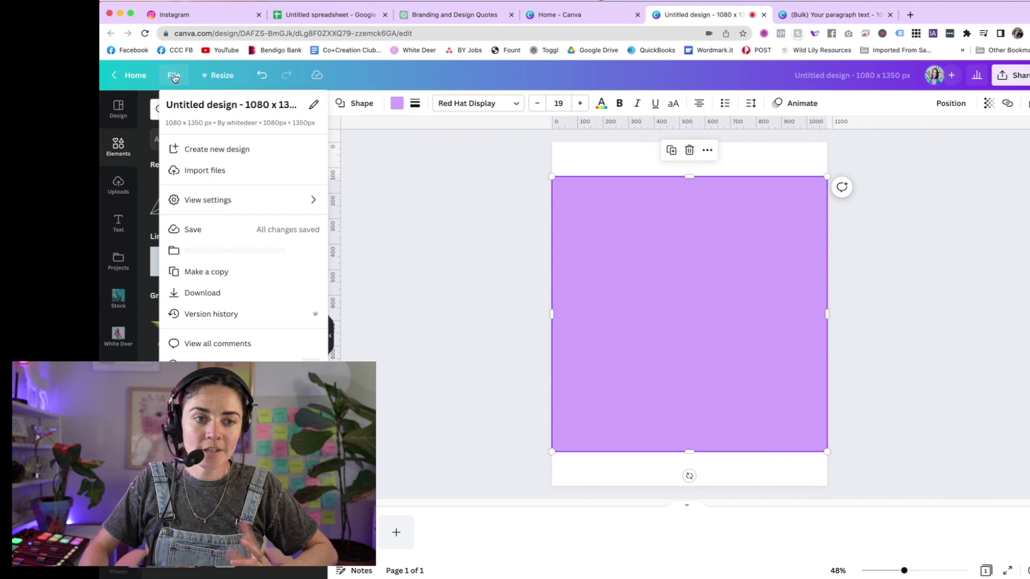
mouse_move(223, 201)
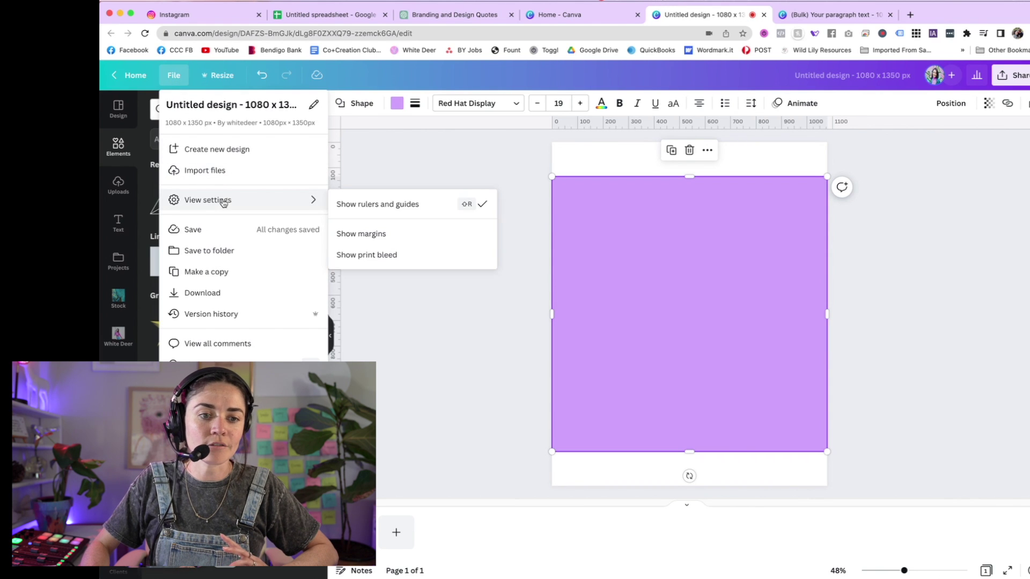
click(547, 166)
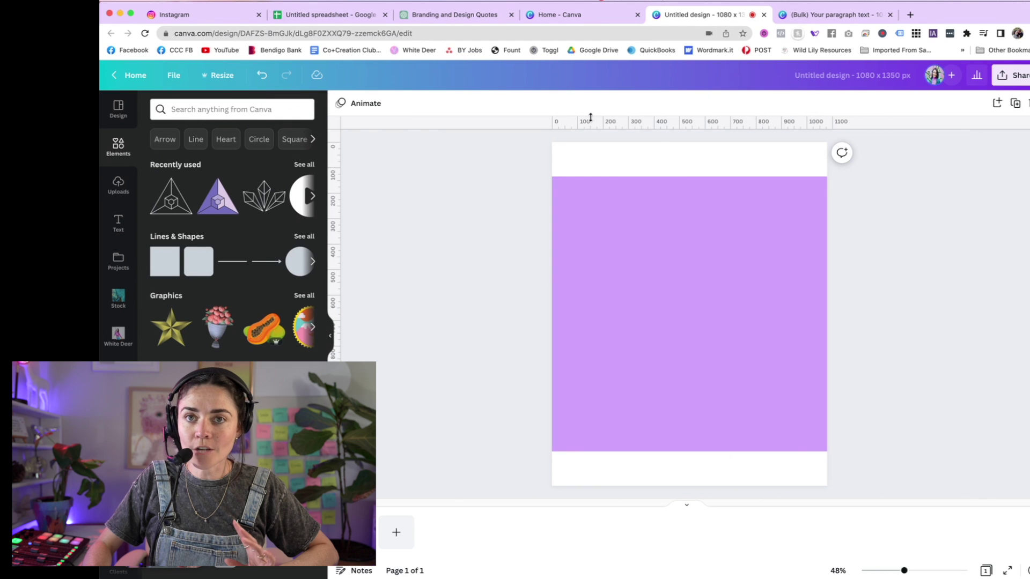
drag(592, 120, 590, 174)
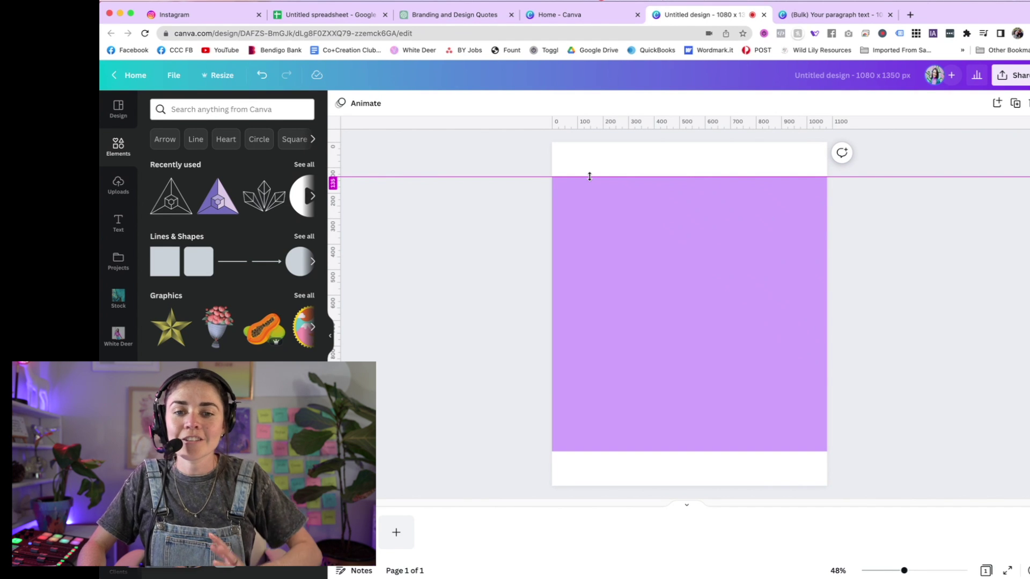
drag(590, 176, 613, 125)
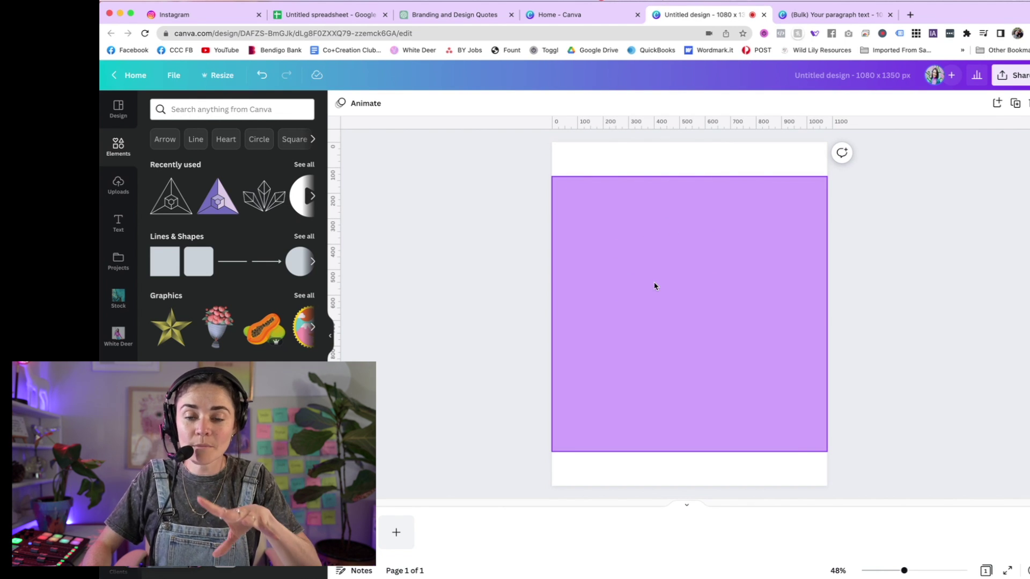
drag(629, 123, 627, 450)
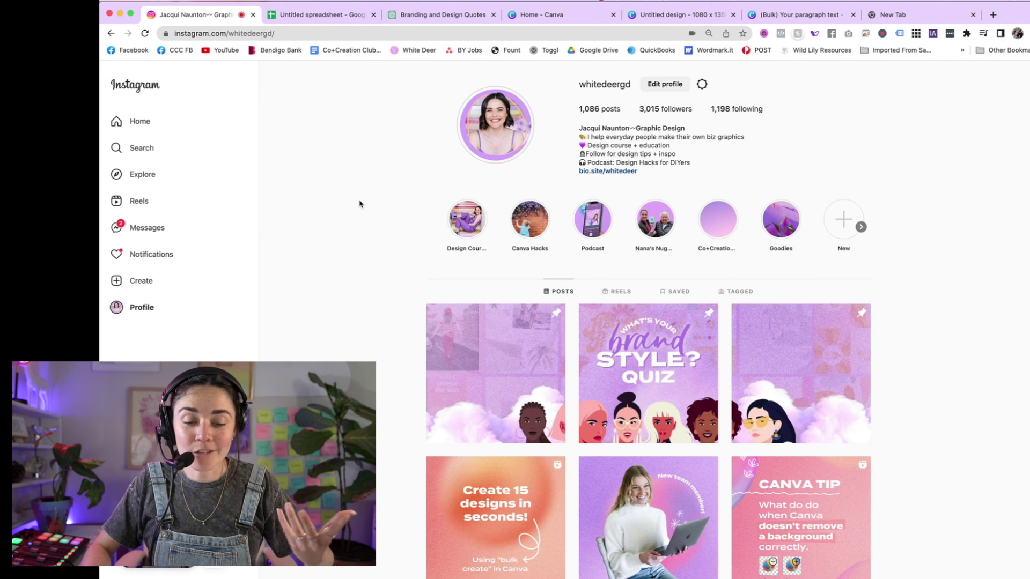
- Examine how posts are cropped in the Instagram profile grid compared with the opened brand style quiz post
scroll(359, 204, down, 1)
scroll(358, 204, down, 5)
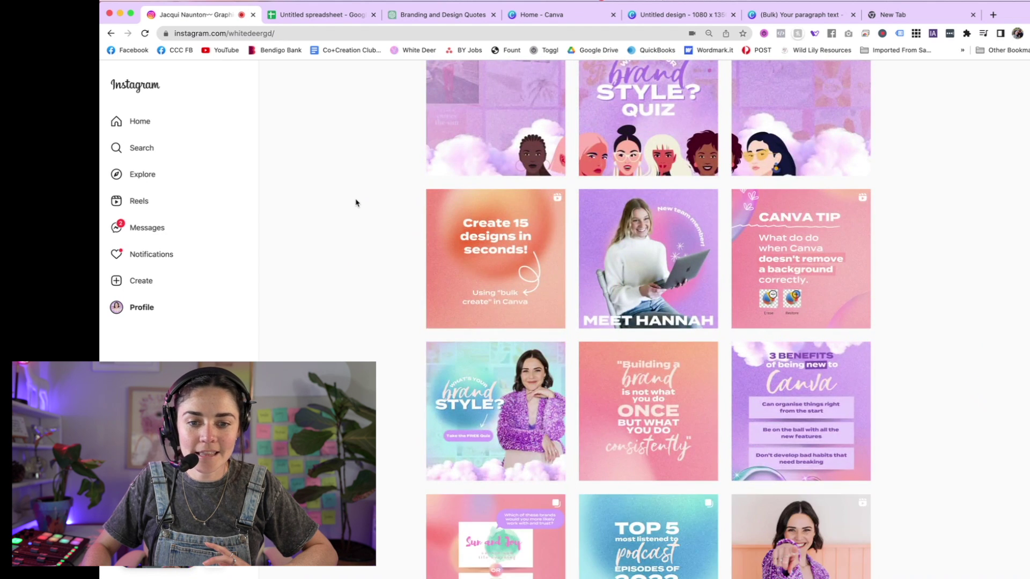
scroll(356, 202, down, 3)
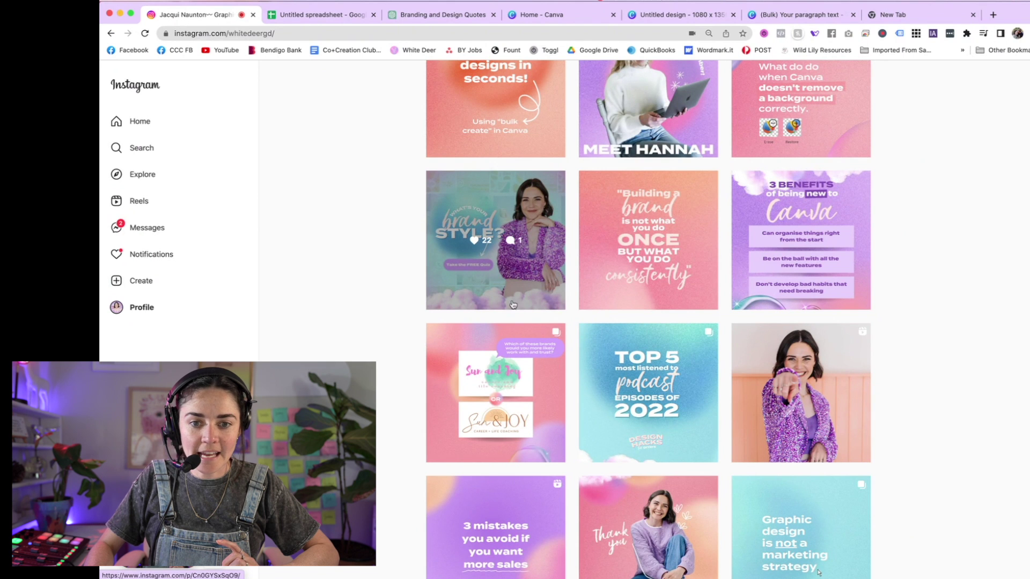
click(546, 268)
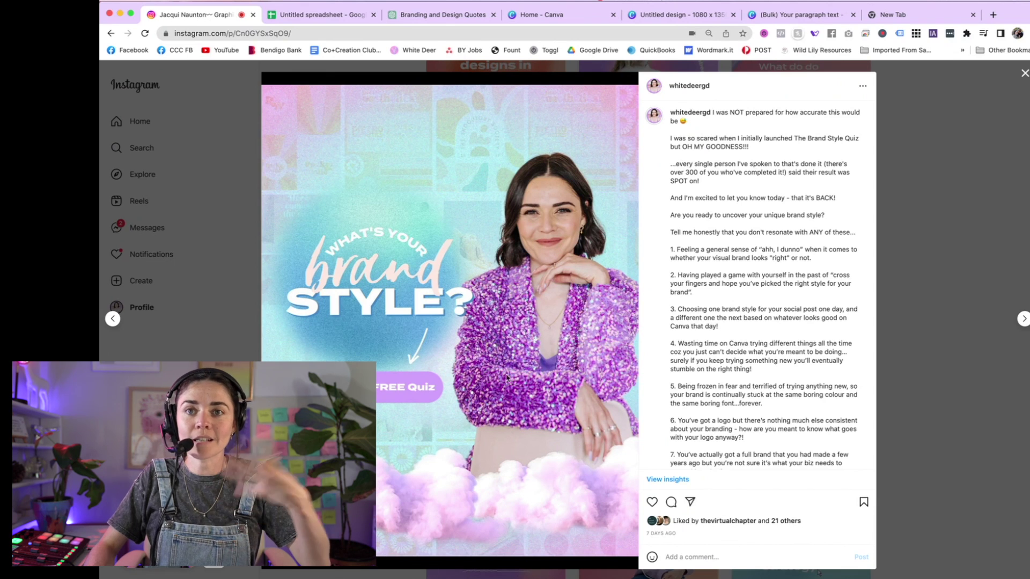
click(948, 311)
scroll(925, 309, down, 4)
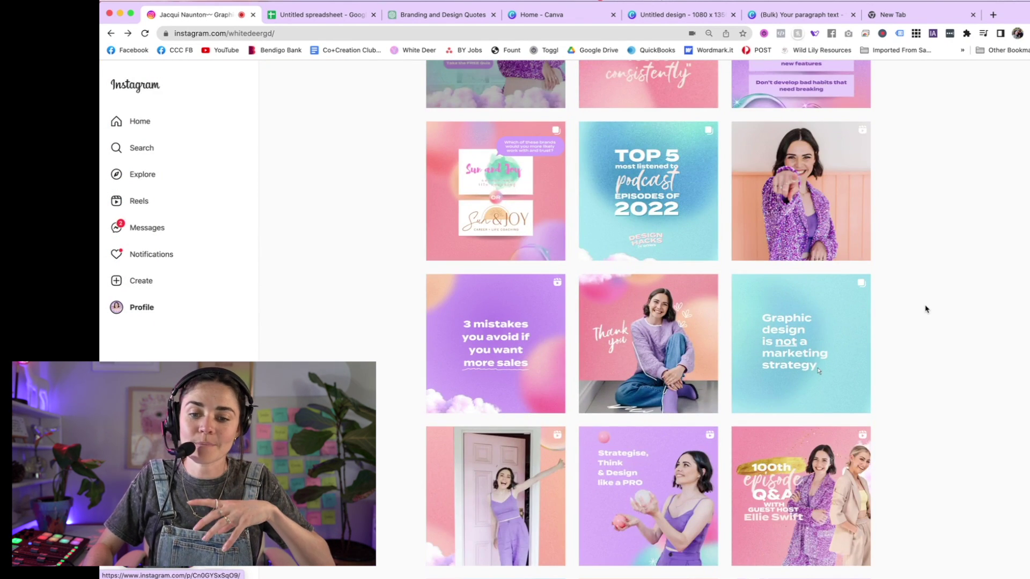
scroll(925, 309, down, 2)
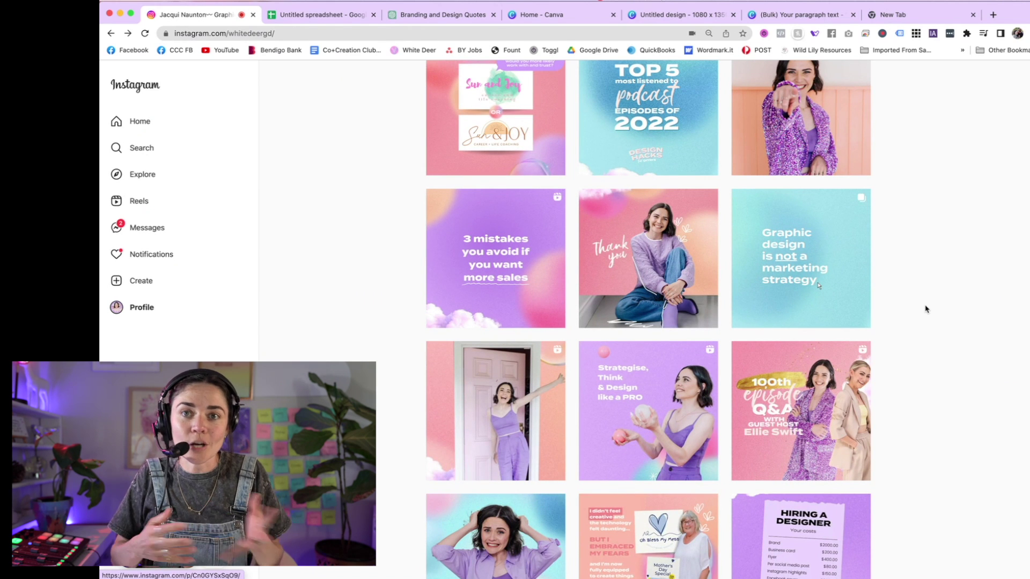
- Switch back to the untitled Canva design and delete the purple square, keeping the guides
click(660, 16)
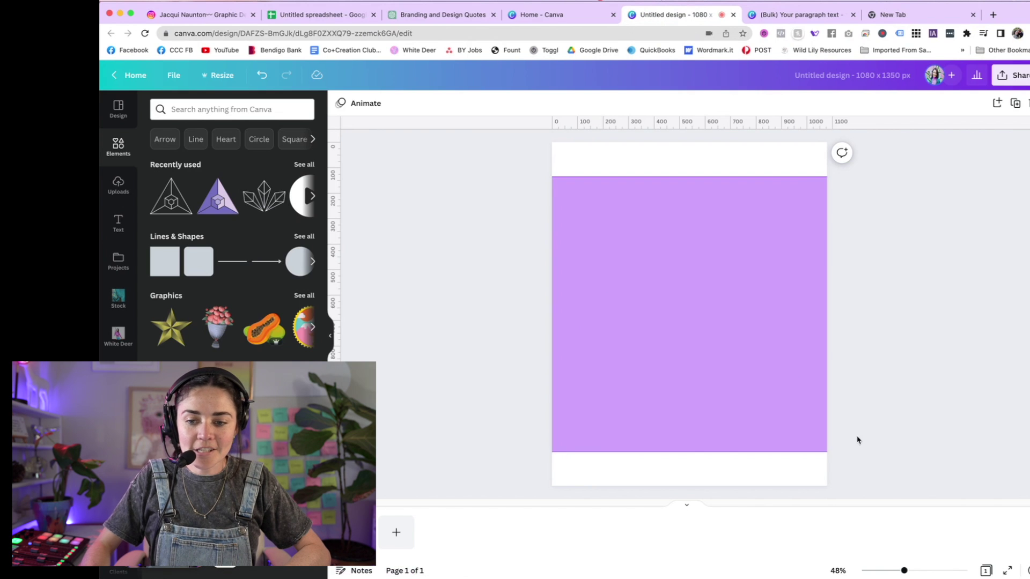
click(751, 271)
key(Delete)
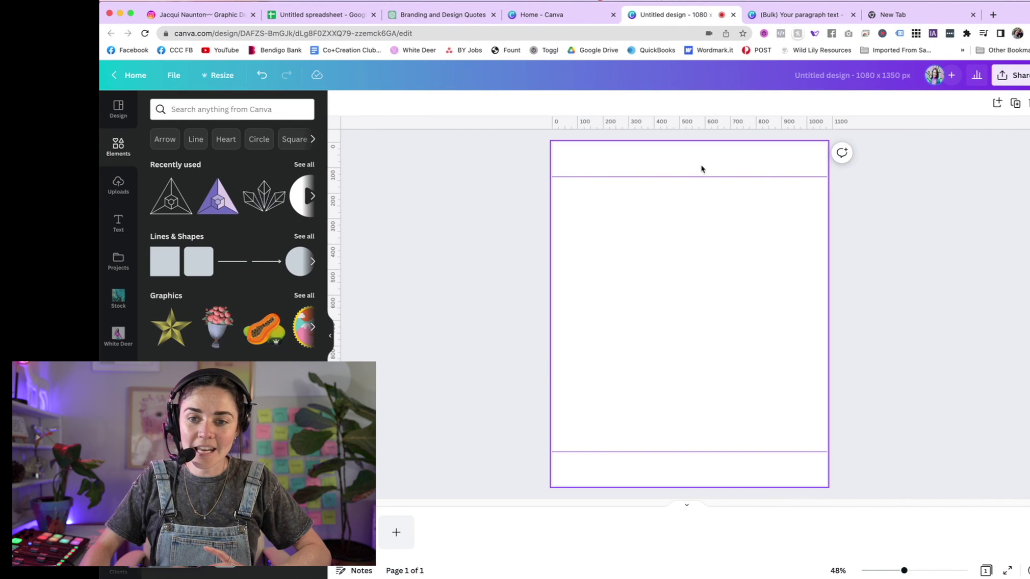
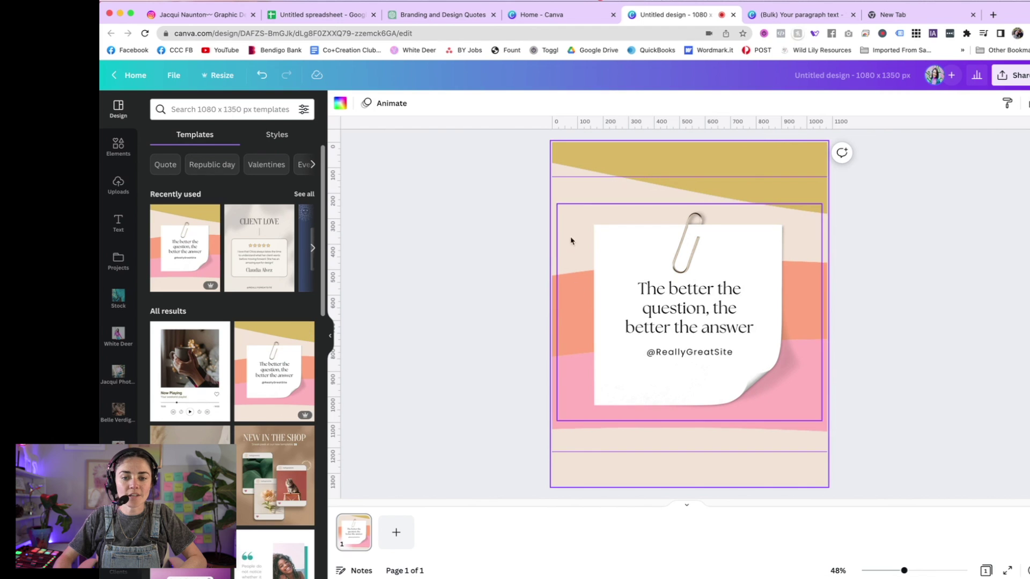
- Replace the template's striped background with the grainy pink gradient image from the White Deer Brand Elements folder
click(587, 156)
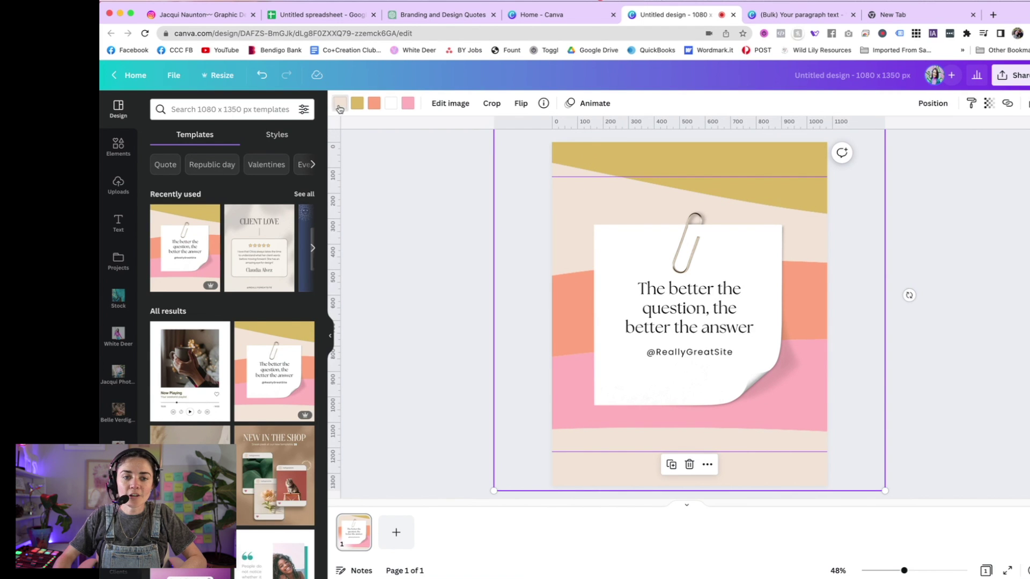
click(340, 103)
click(563, 156)
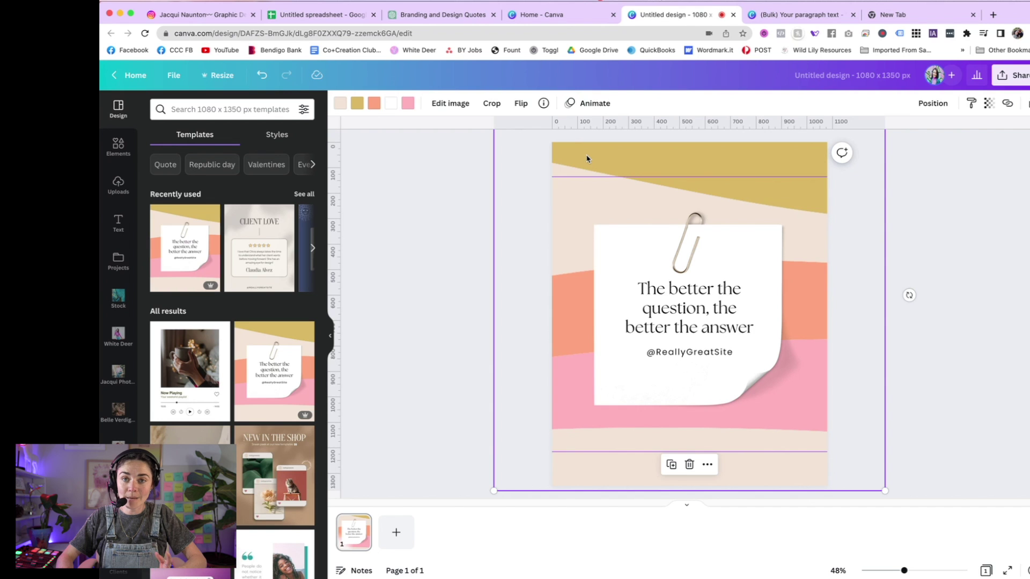
key(Delete)
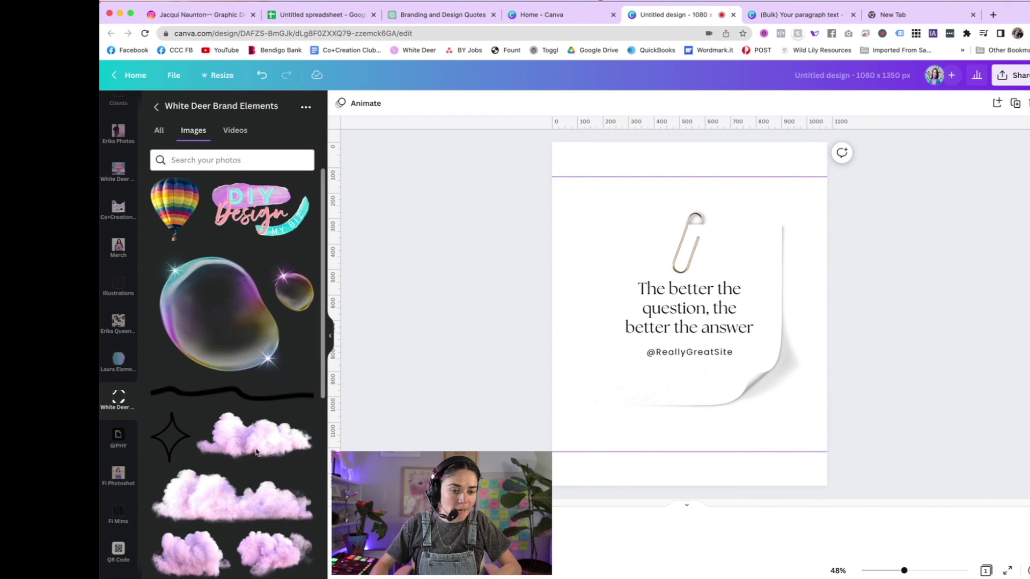
scroll(233, 298, down, 8)
scroll(232, 298, down, 10)
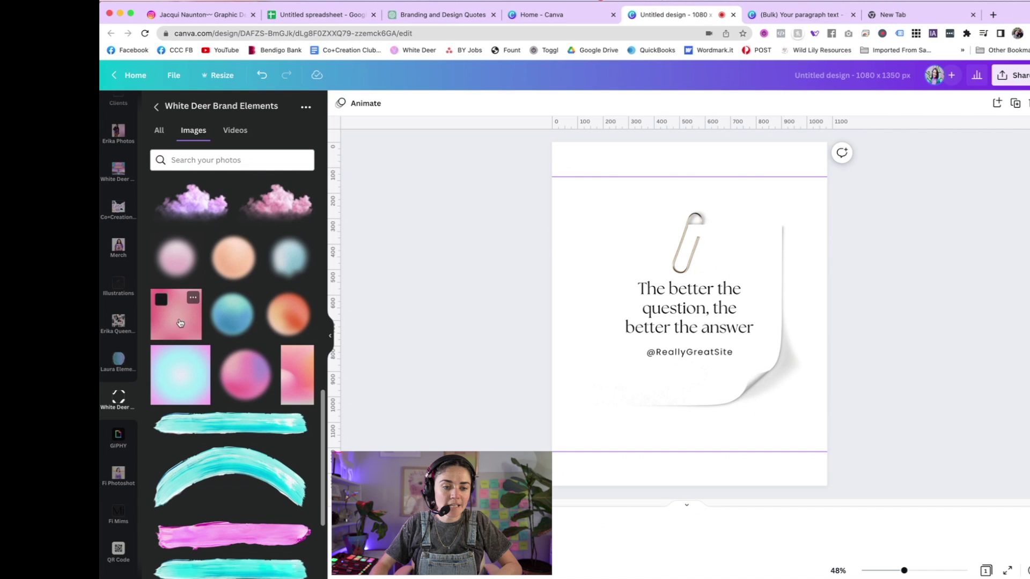
drag(181, 324, 569, 164)
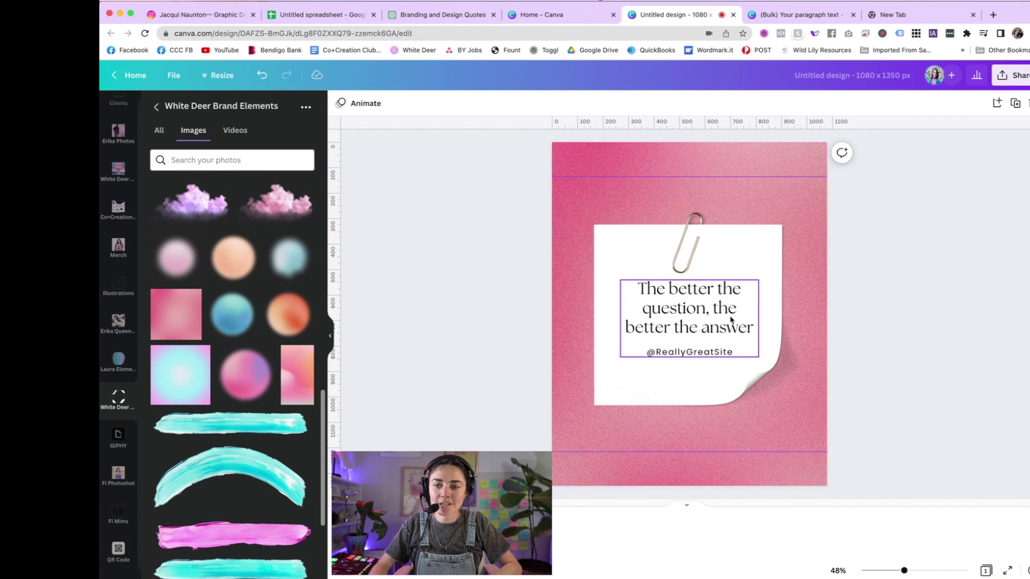
- Ungroup the quote and handle text on the paper note and set the quote's font to Termina
click(709, 327)
click(888, 103)
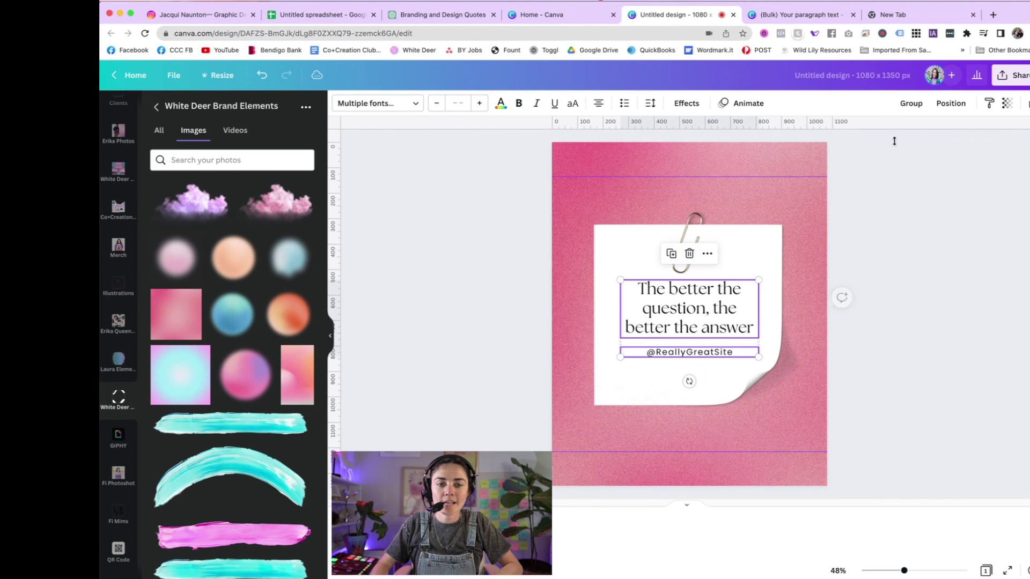
click(927, 278)
click(675, 320)
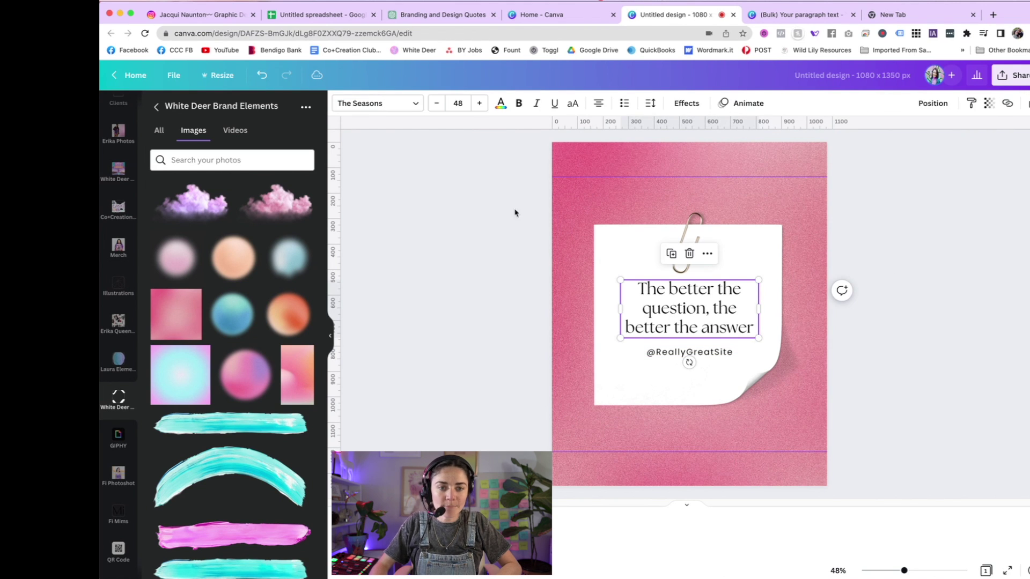
click(416, 105)
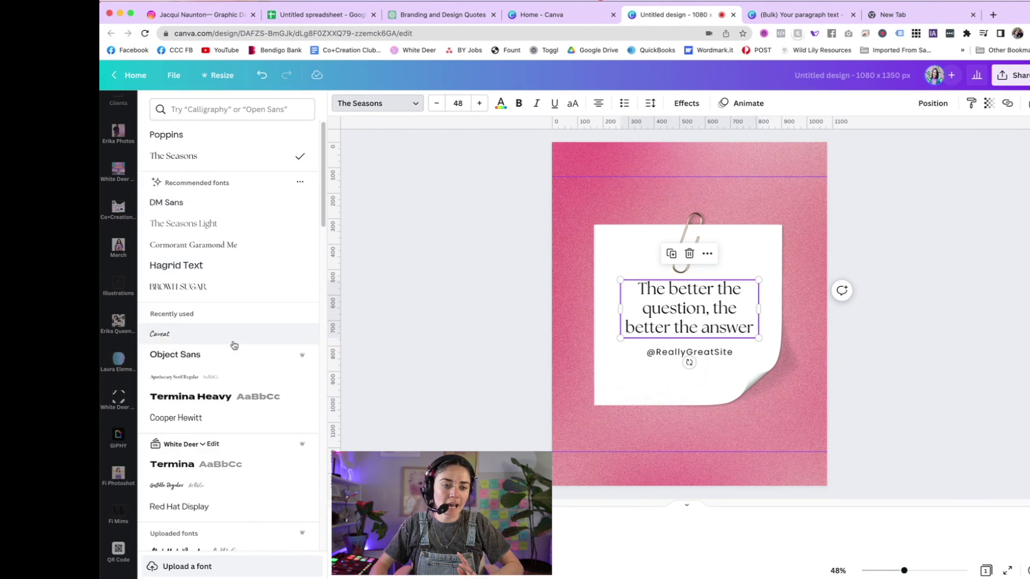
scroll(236, 322, down, 5)
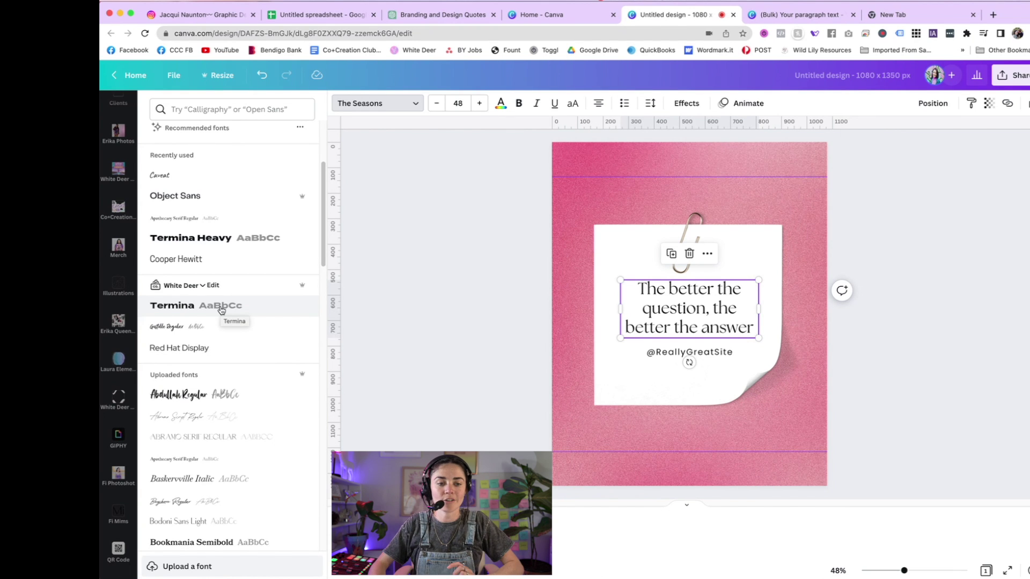
click(177, 305)
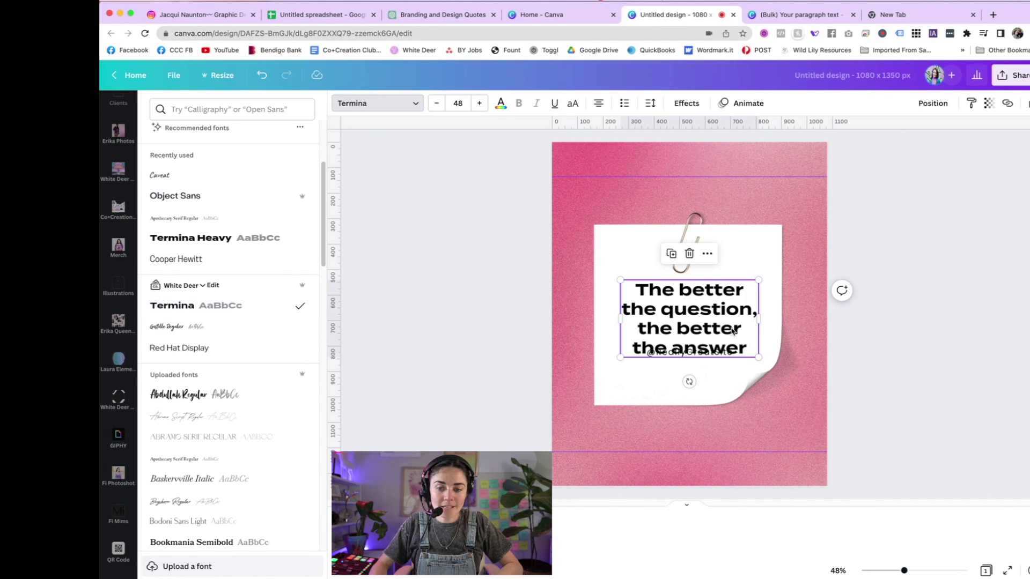
- Move the handle text below the quote on the paper note and set its font to Termina Regular
click(716, 362)
drag(715, 362, 718, 379)
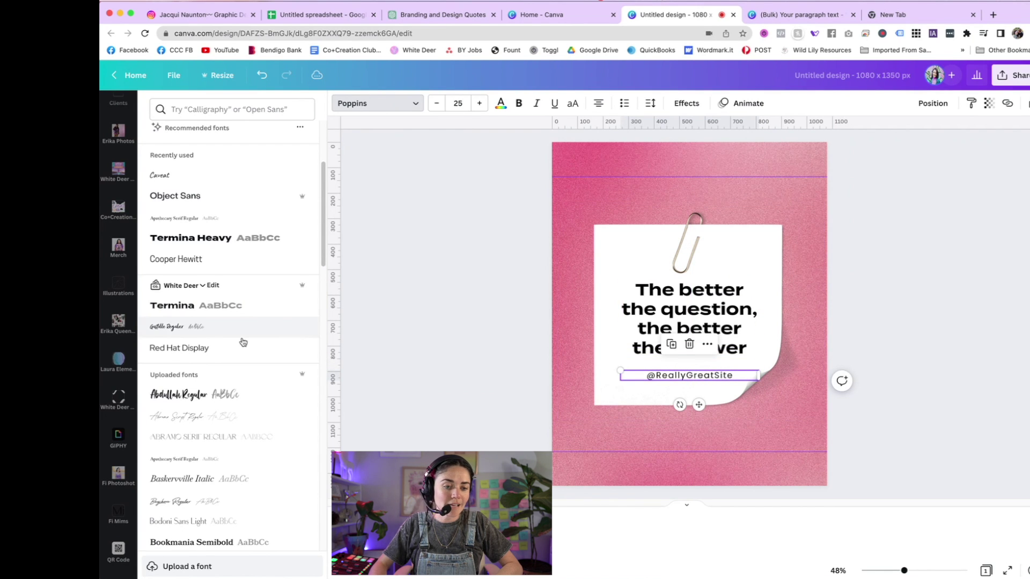
click(225, 109)
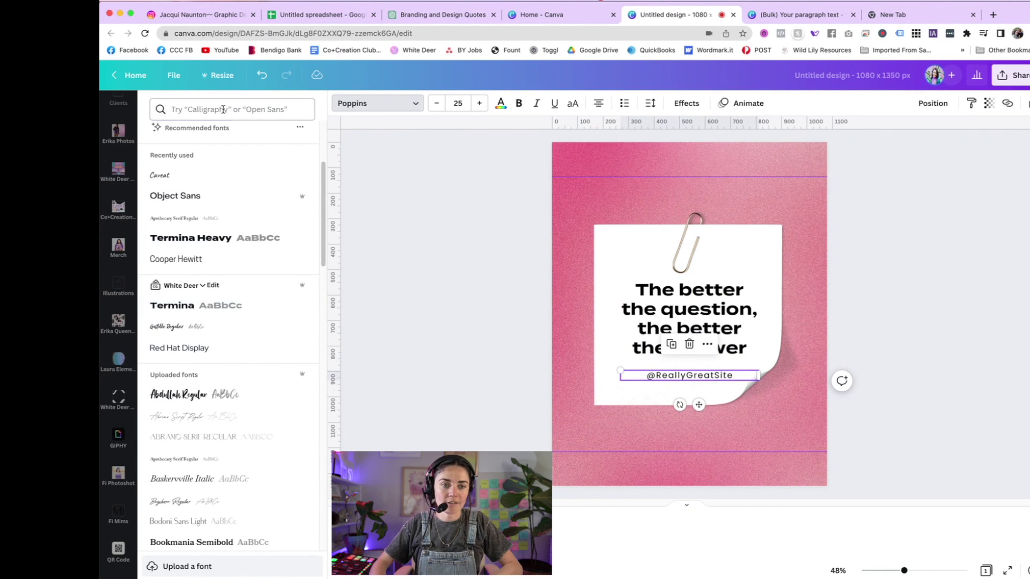
text(termina)
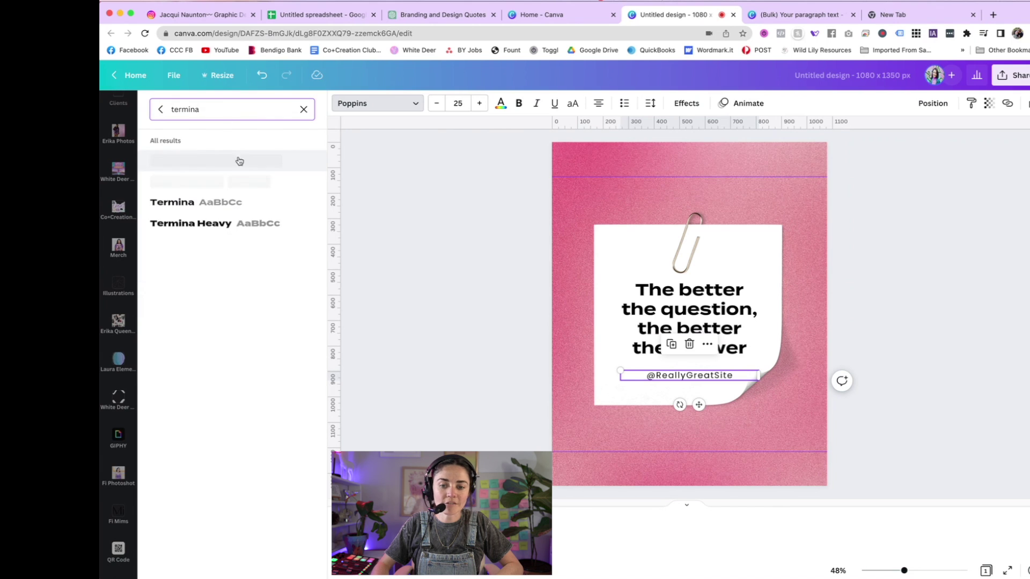
click(240, 160)
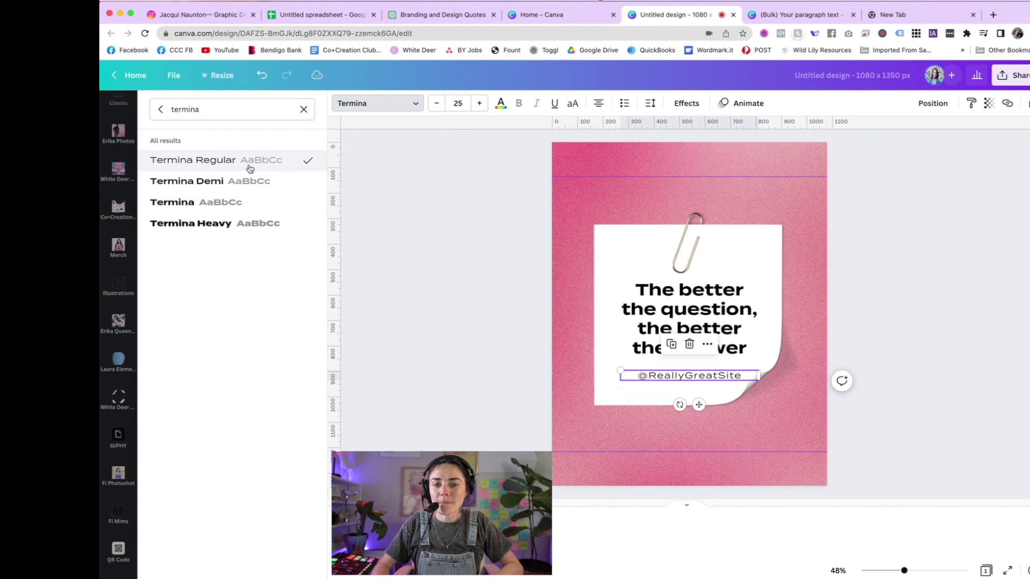
- Make the handle text all uppercase and reduce its font size to 18
click(573, 106)
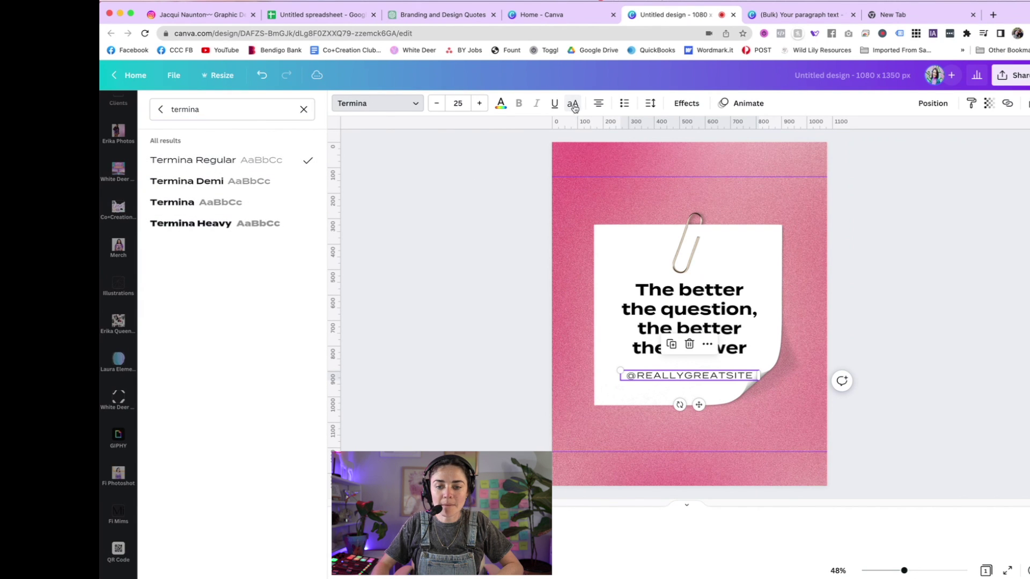
click(436, 103)
click(436, 103)
click(436, 103)
click(436, 103)
click(436, 103)
click(436, 103)
click(436, 103)
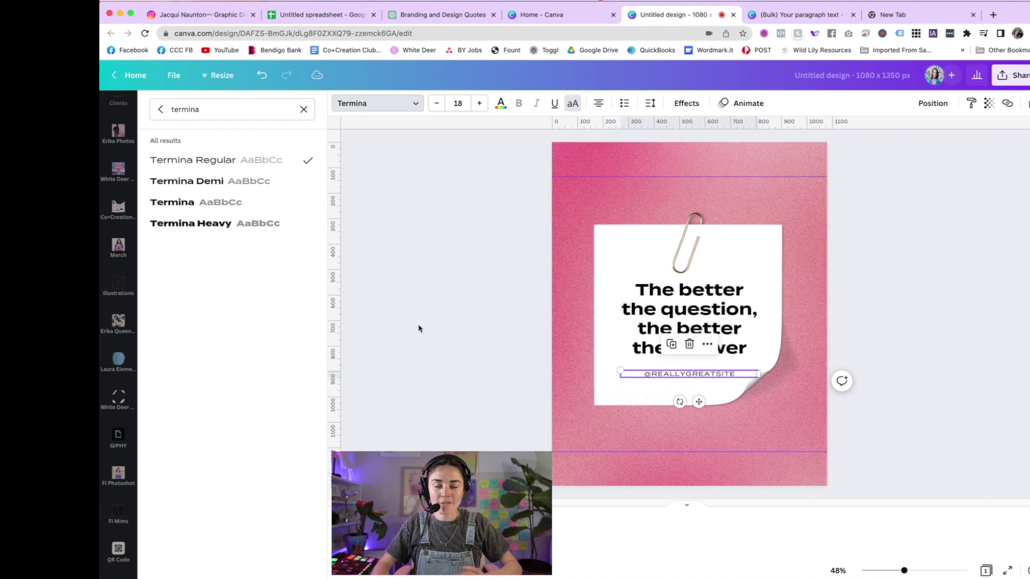
click(430, 321)
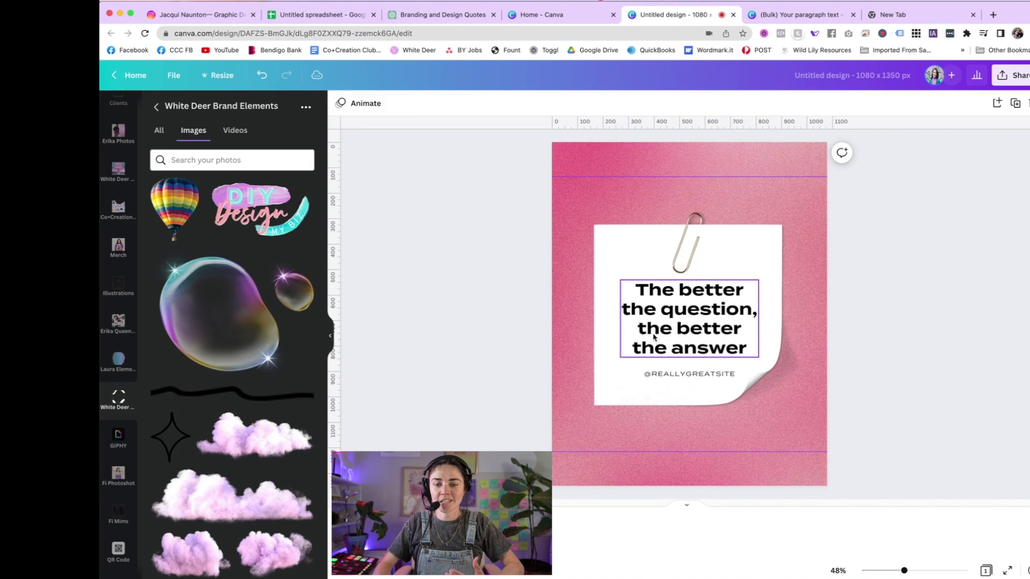
click(701, 301)
click(671, 375)
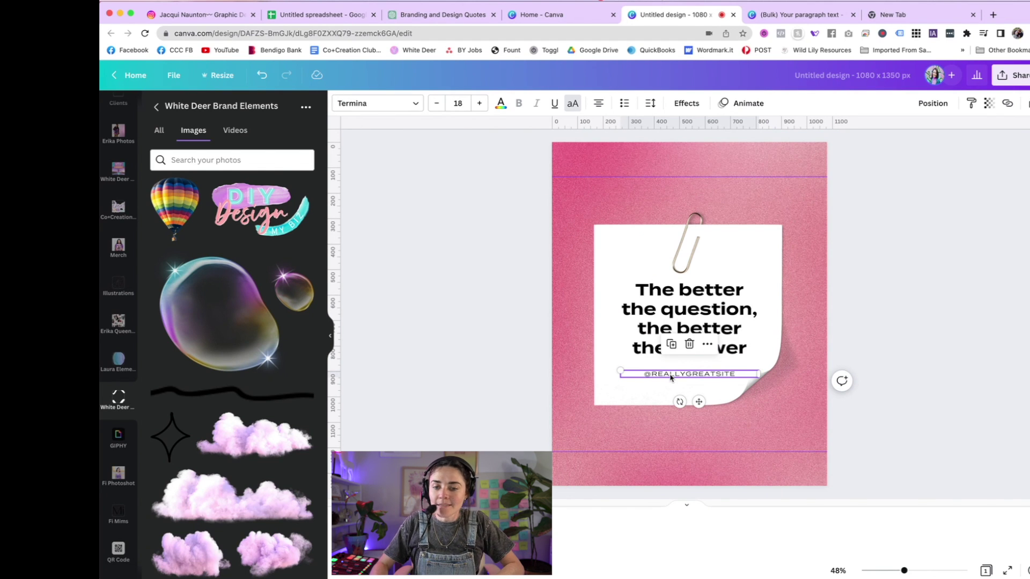
click(903, 299)
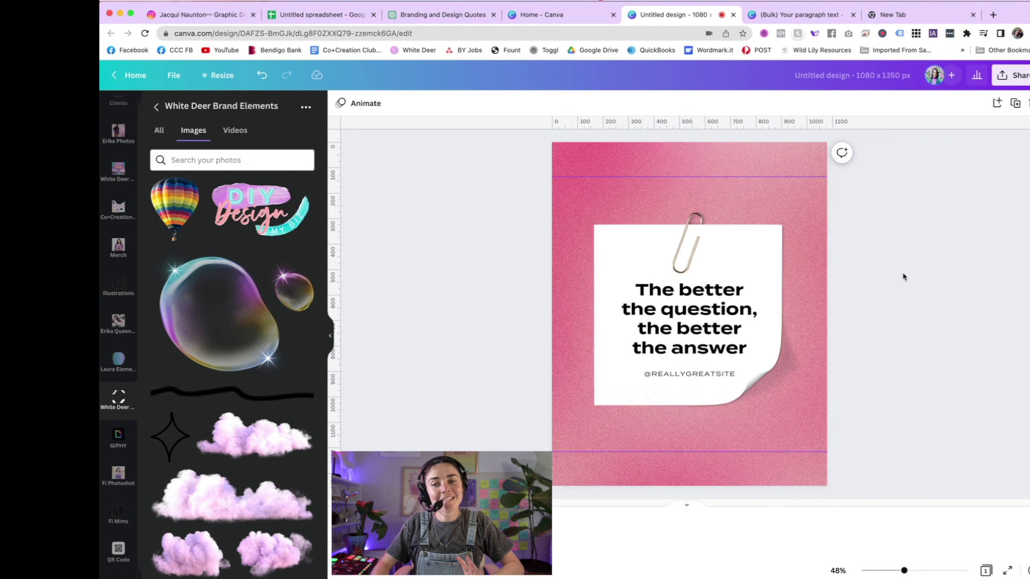
- Add a blank page and place the pink-orange gradient image from White Deer Brand Elements on it, enlarged to cover the page
click(995, 105)
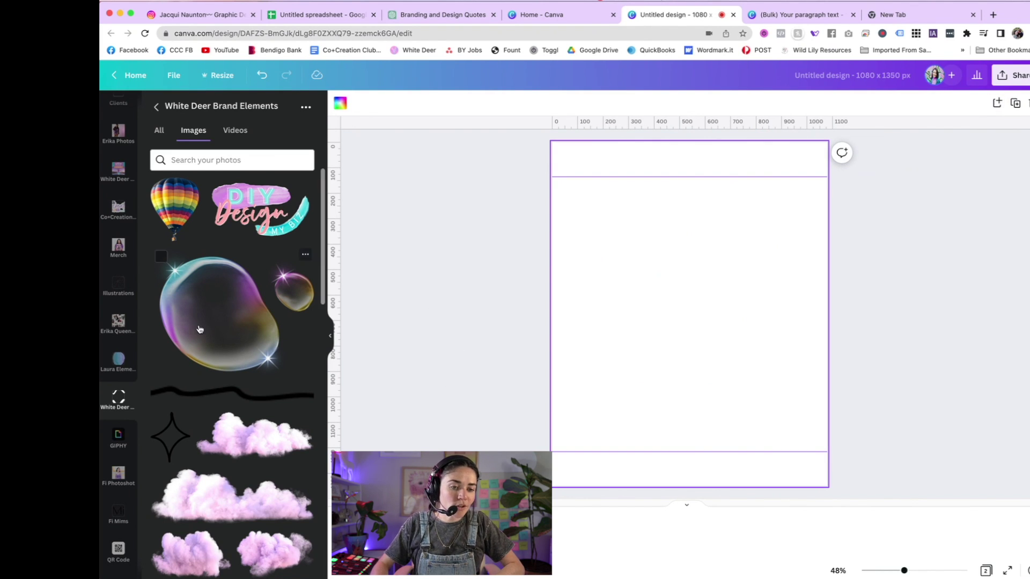
scroll(215, 370, down, 10)
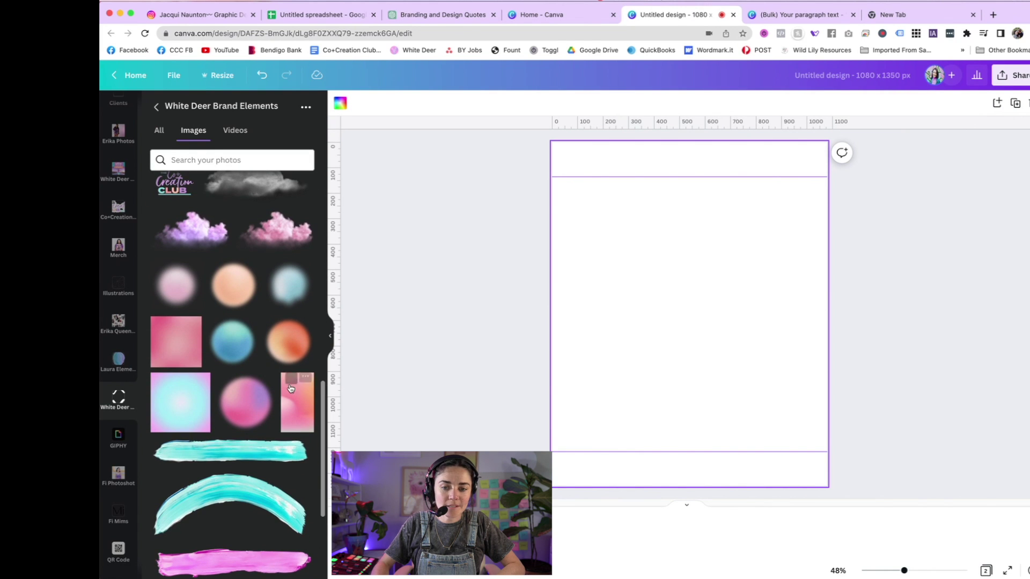
click(294, 403)
drag(684, 271, 632, 237)
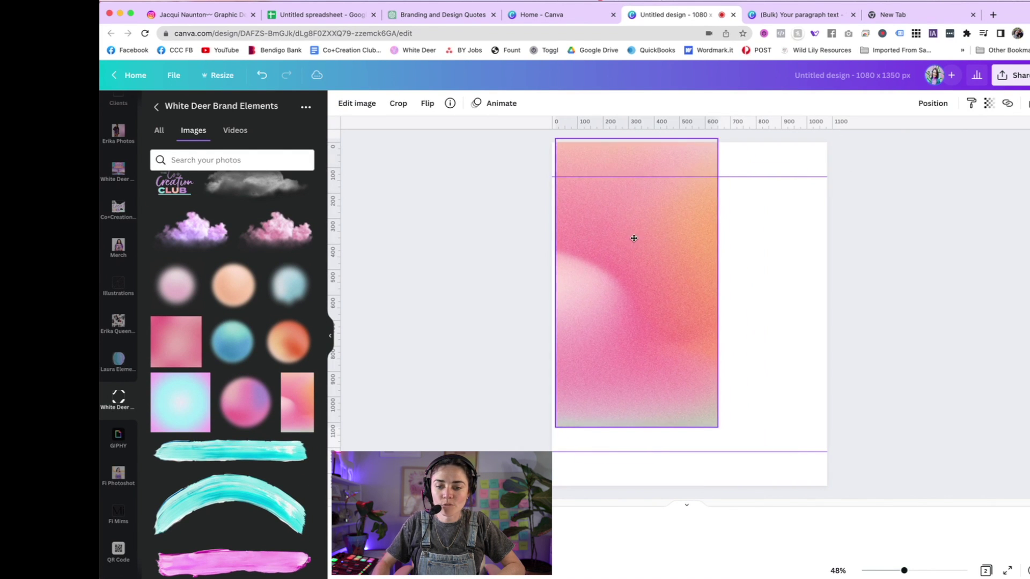
drag(714, 427, 830, 500)
drag(686, 350, 687, 351)
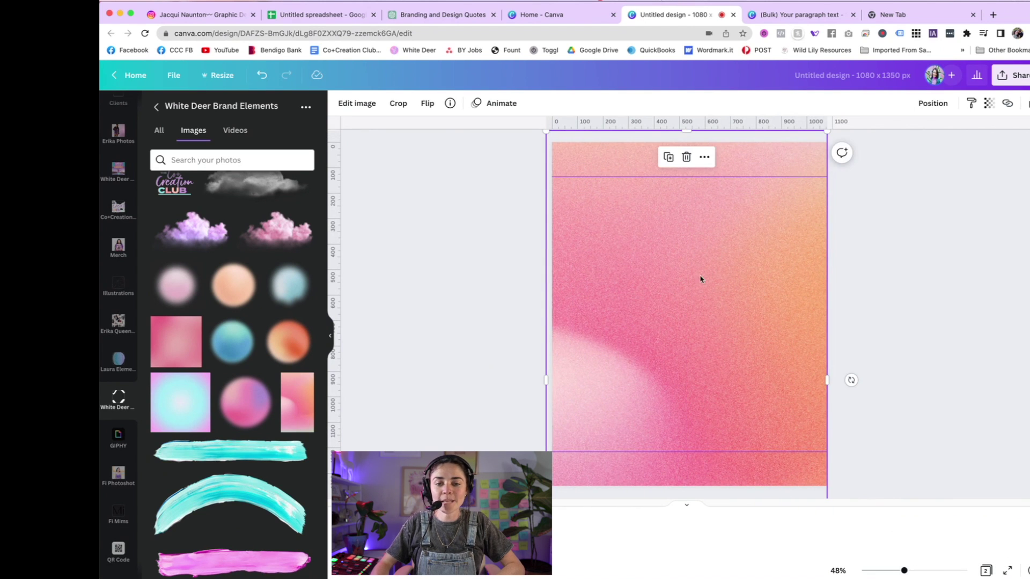
- Try recolouring the freely placed gradient image with the Photogenic Amethyst filter
click(357, 103)
scroll(245, 283, down, 10)
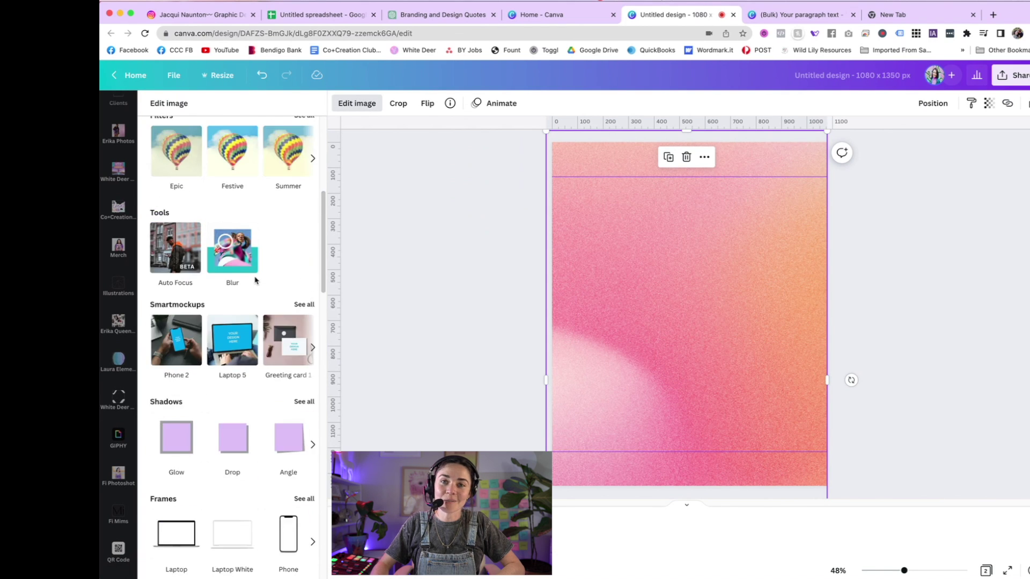
scroll(255, 279, down, 8)
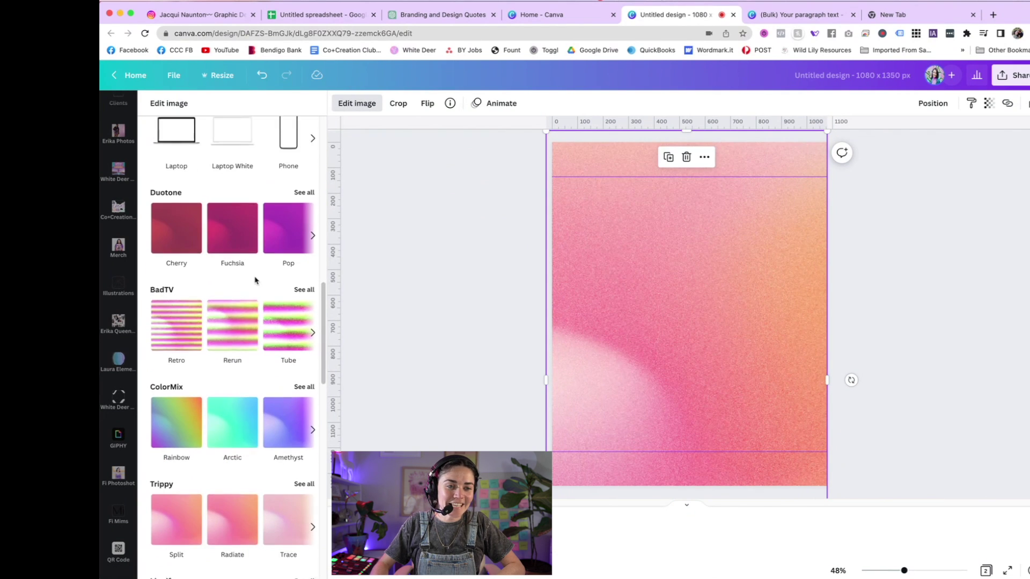
scroll(243, 298, down, 8)
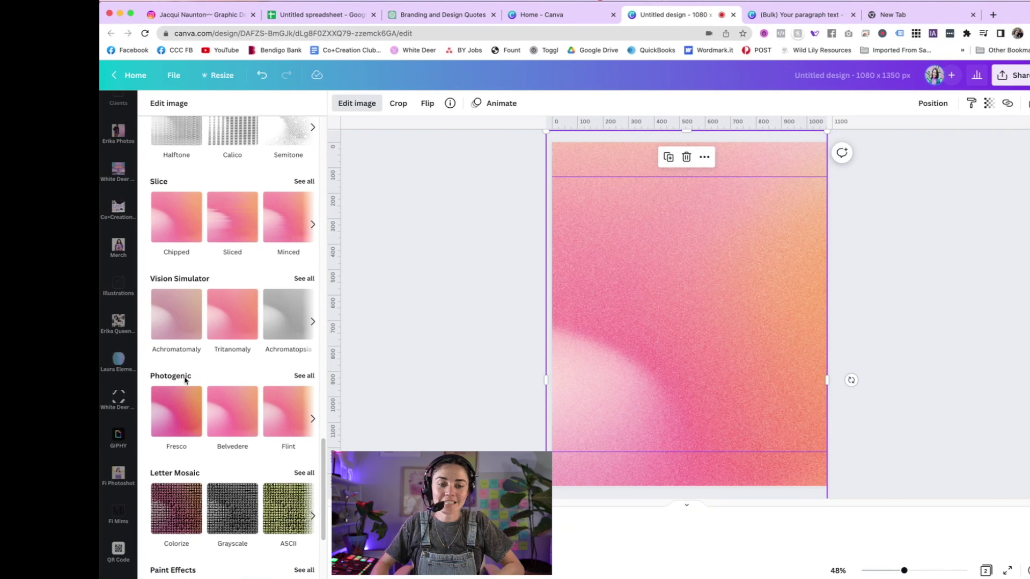
click(304, 376)
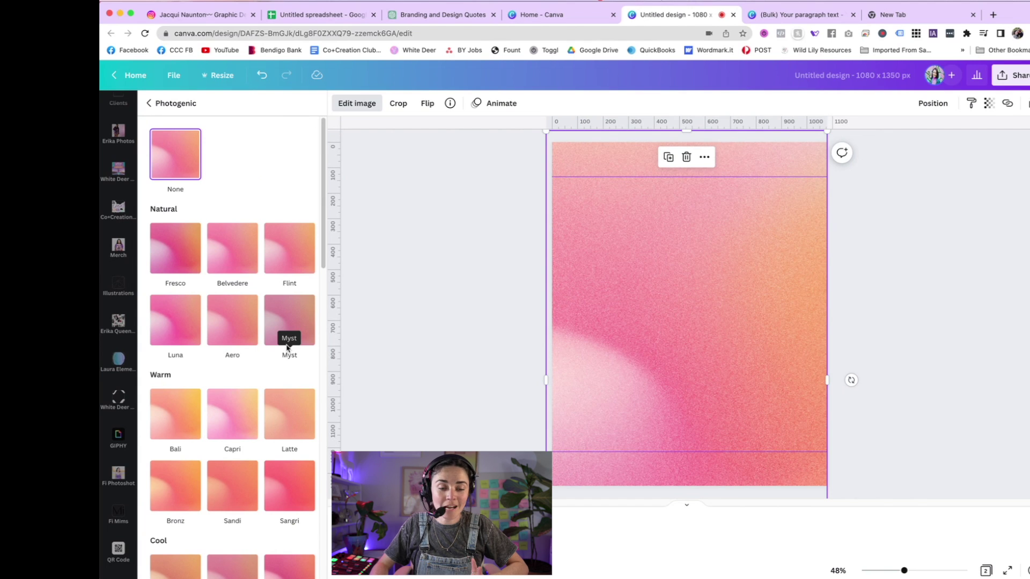
scroll(275, 348, down, 15)
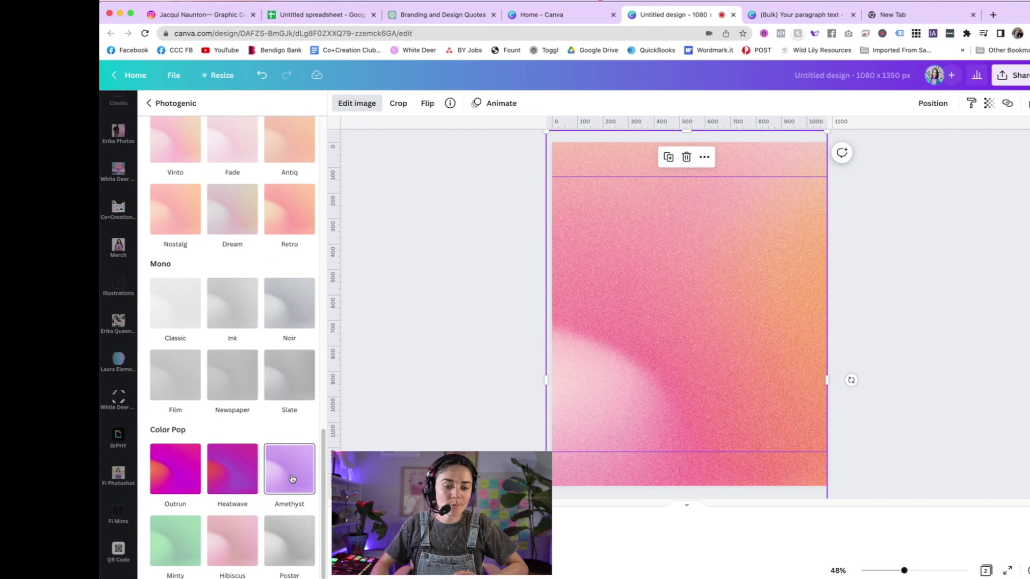
click(292, 478)
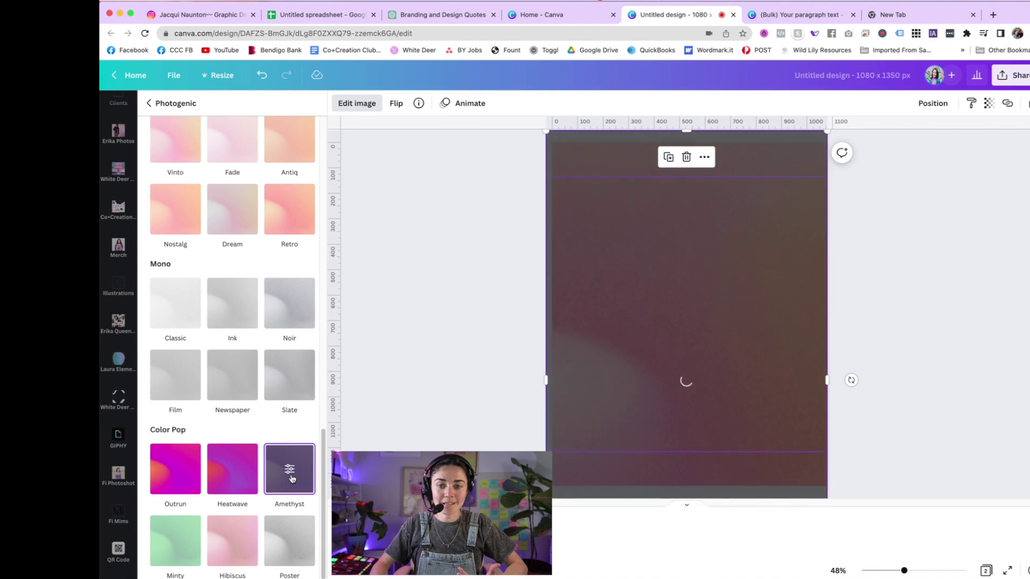
click(284, 569)
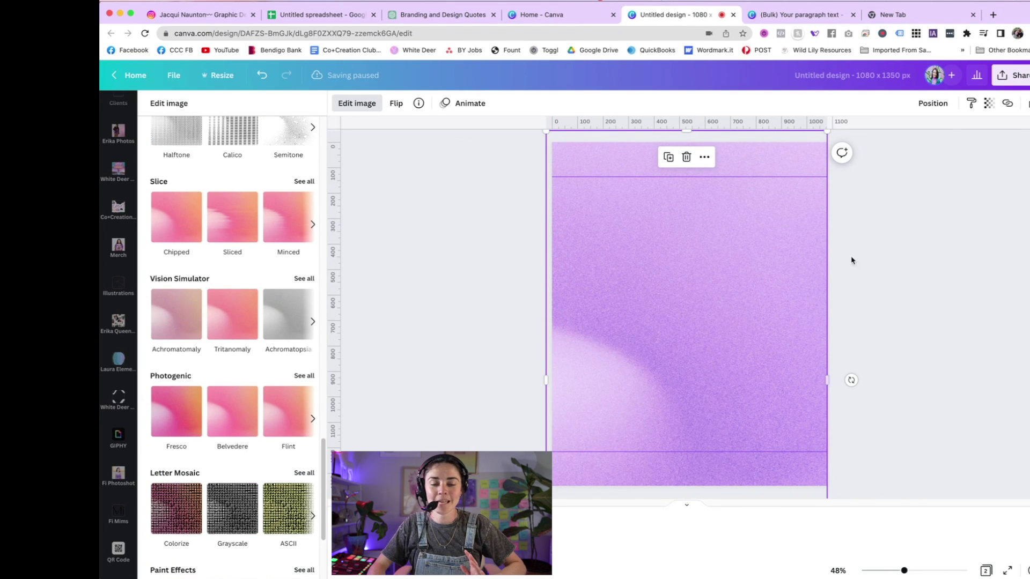
- Set the gradient image as the page background and apply the Photogenic Amethyst filter to it
click(874, 220)
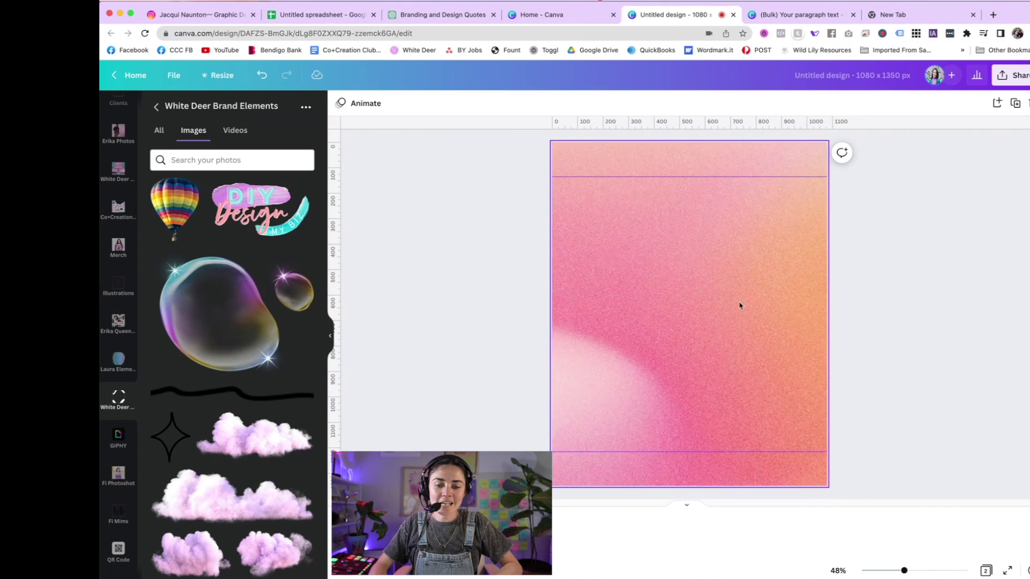
click(776, 294)
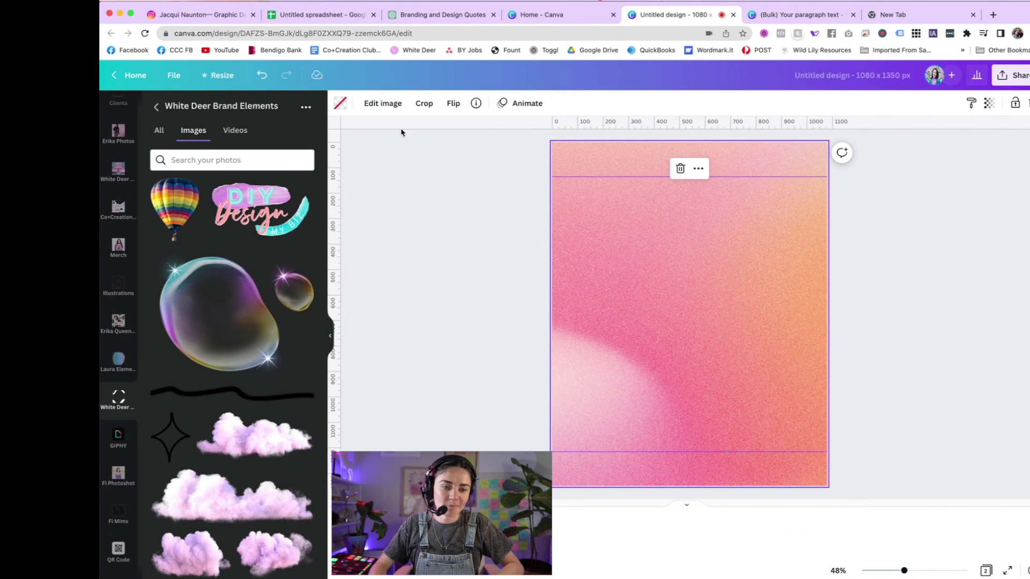
click(382, 103)
scroll(268, 349, down, 10)
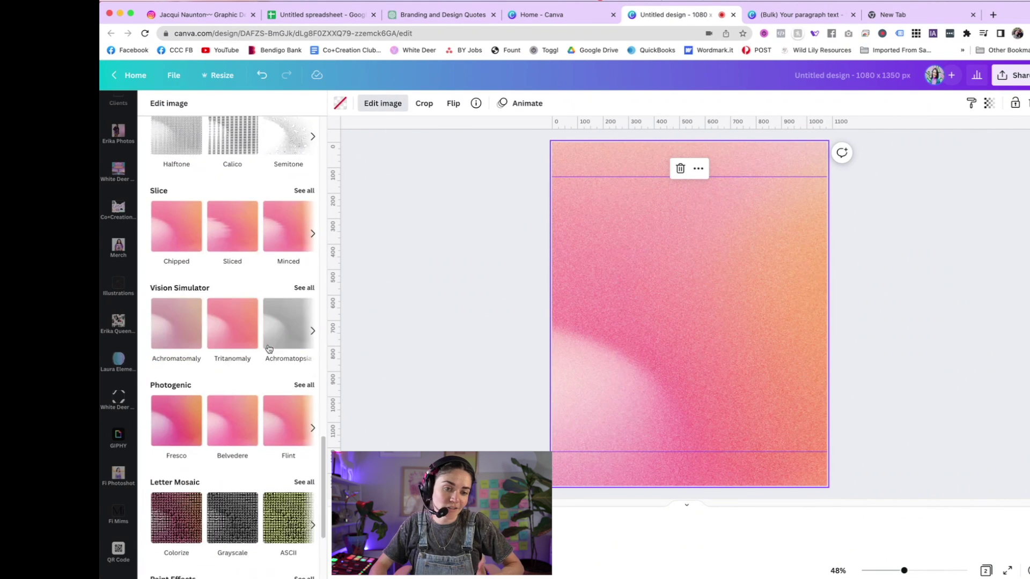
scroll(269, 349, down, 1)
click(309, 349)
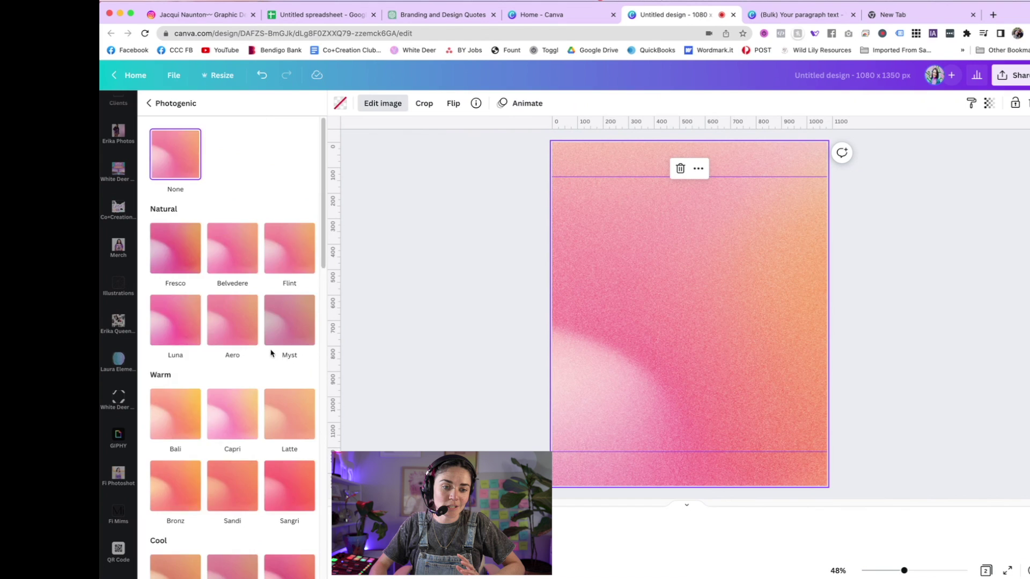
scroll(272, 354, down, 5)
click(293, 470)
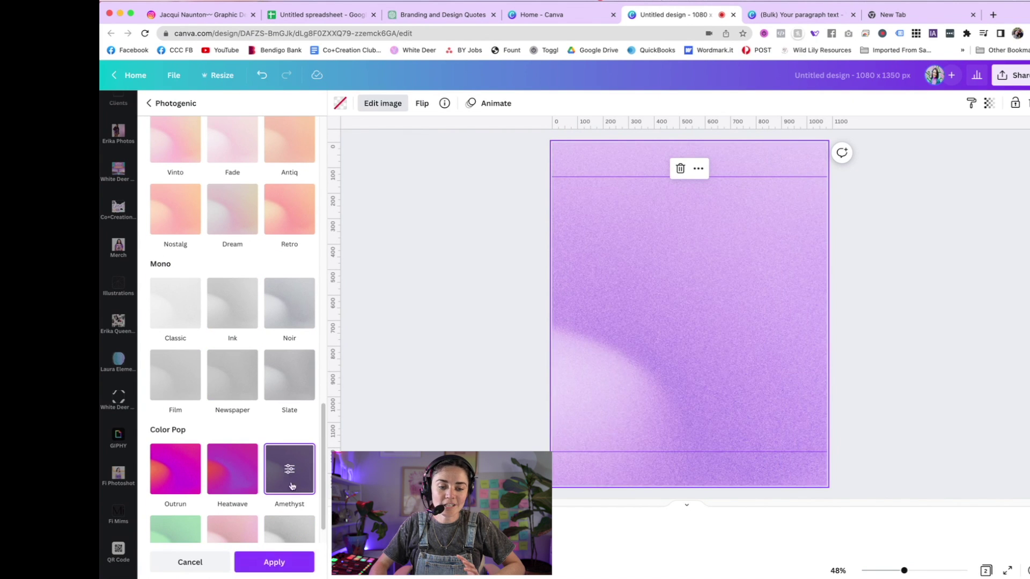
click(280, 568)
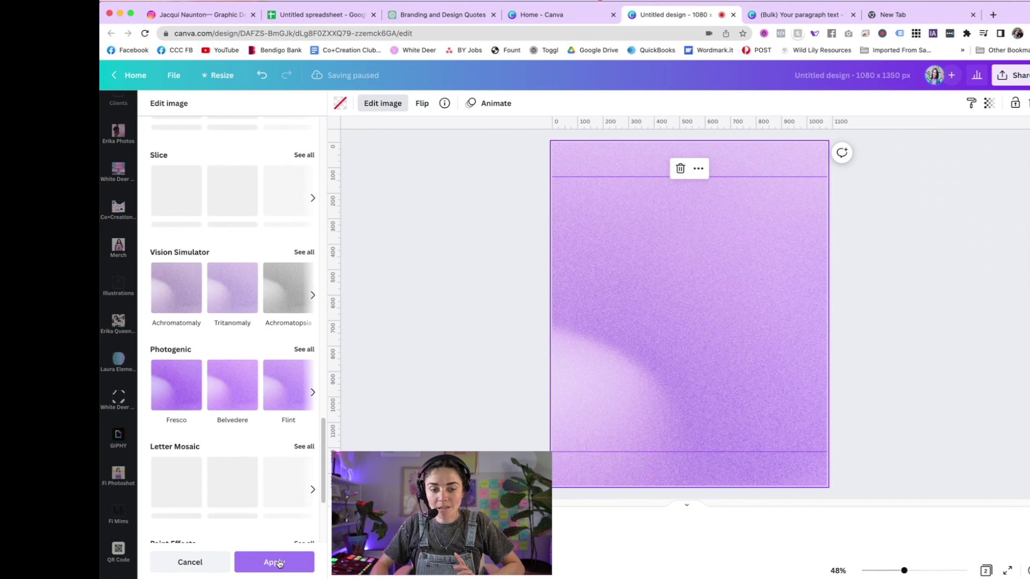
click(492, 295)
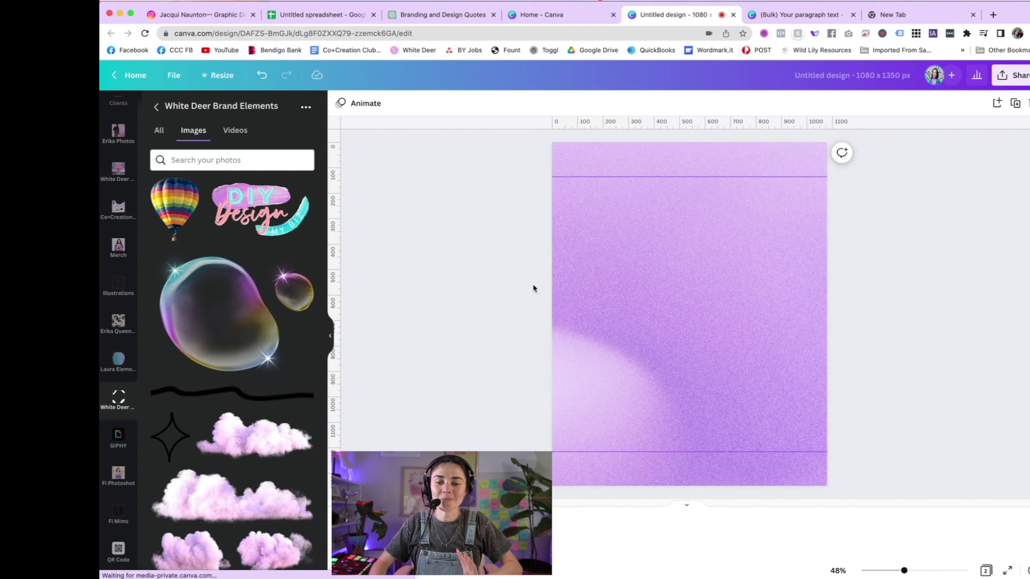
- Make the purple background image partly transparent and colour the page behind it with the first light purple of the White Deer palette
click(689, 263)
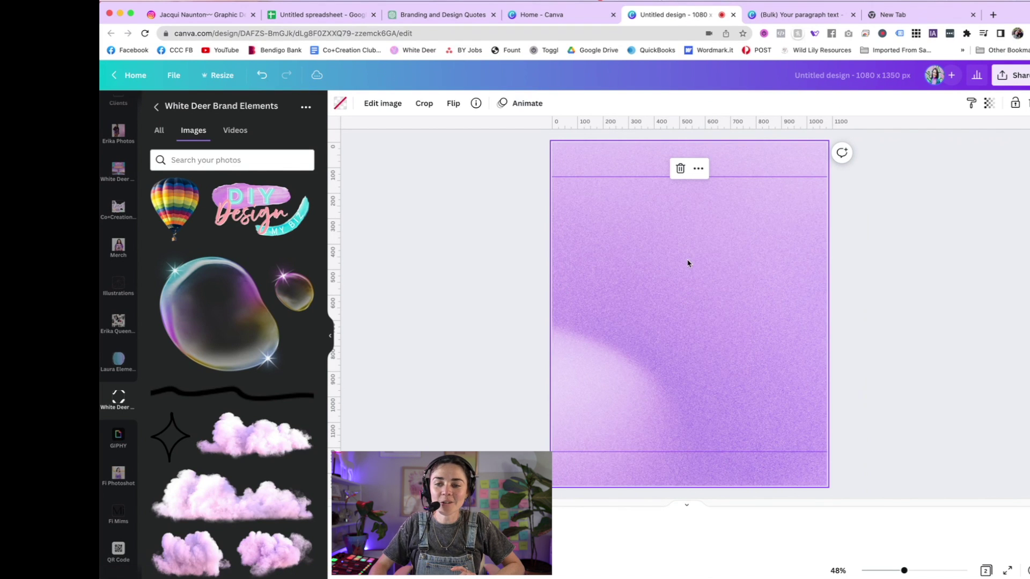
click(989, 104)
drag(965, 149, 958, 149)
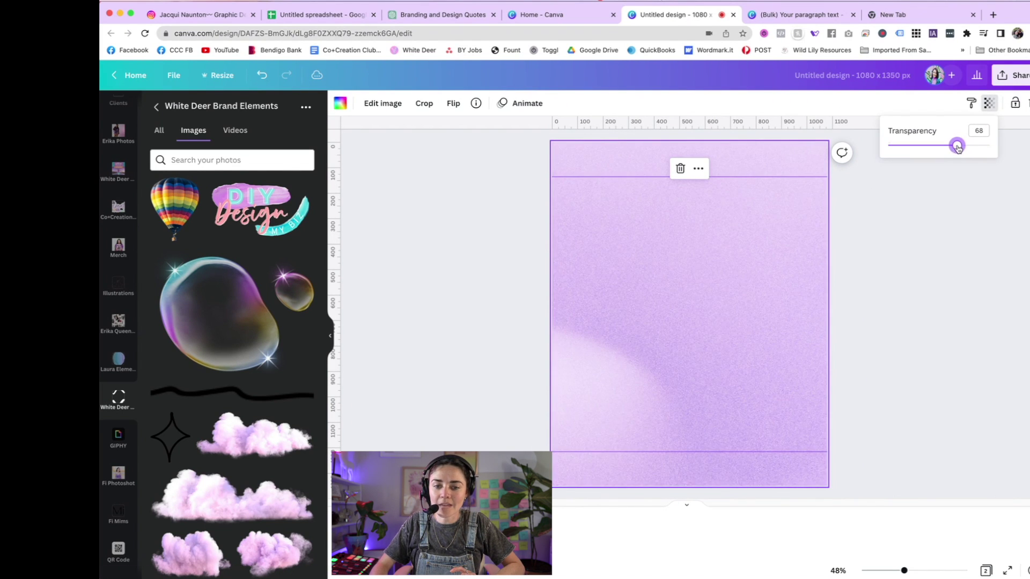
click(340, 103)
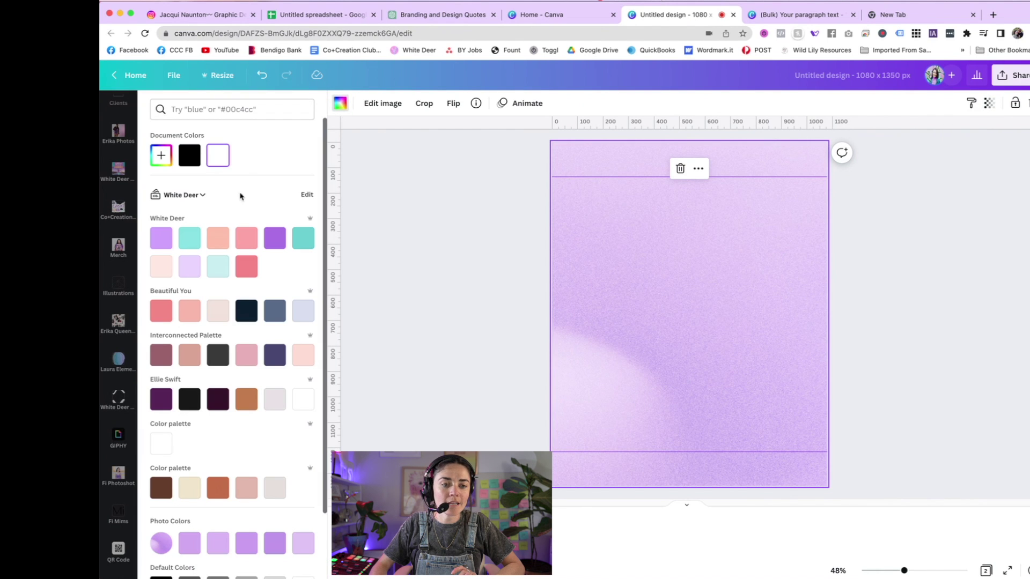
click(161, 237)
click(989, 104)
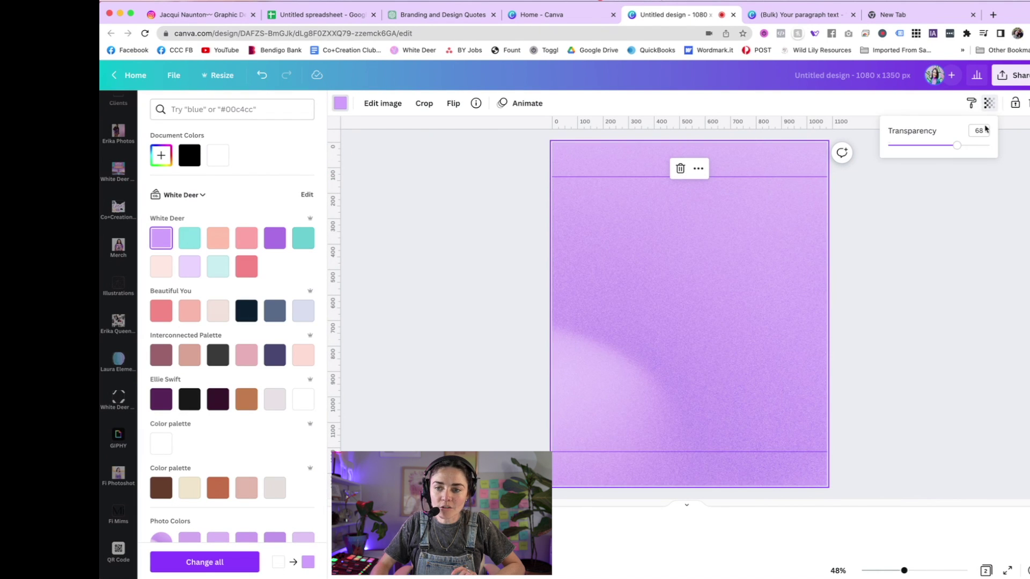
drag(968, 149, 950, 146)
click(118, 400)
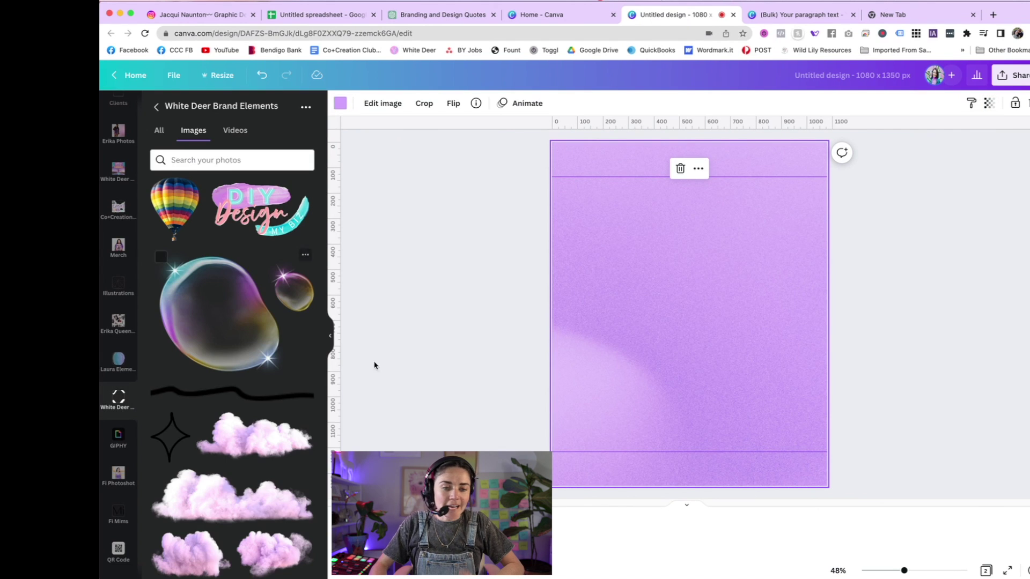
click(487, 258)
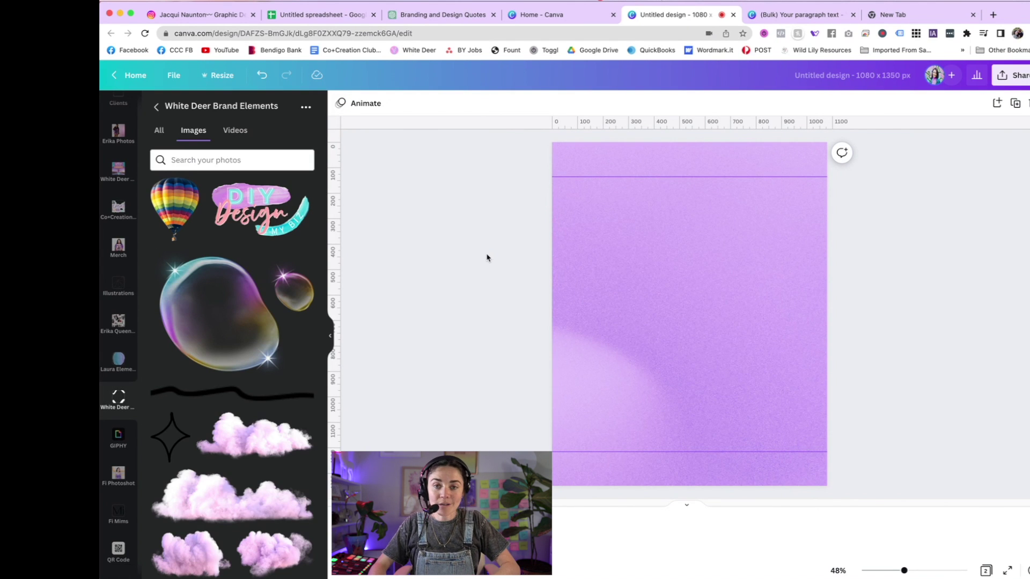
- Add a text box reading "Quote here" and place it in the upper middle of the purple page
key(t)
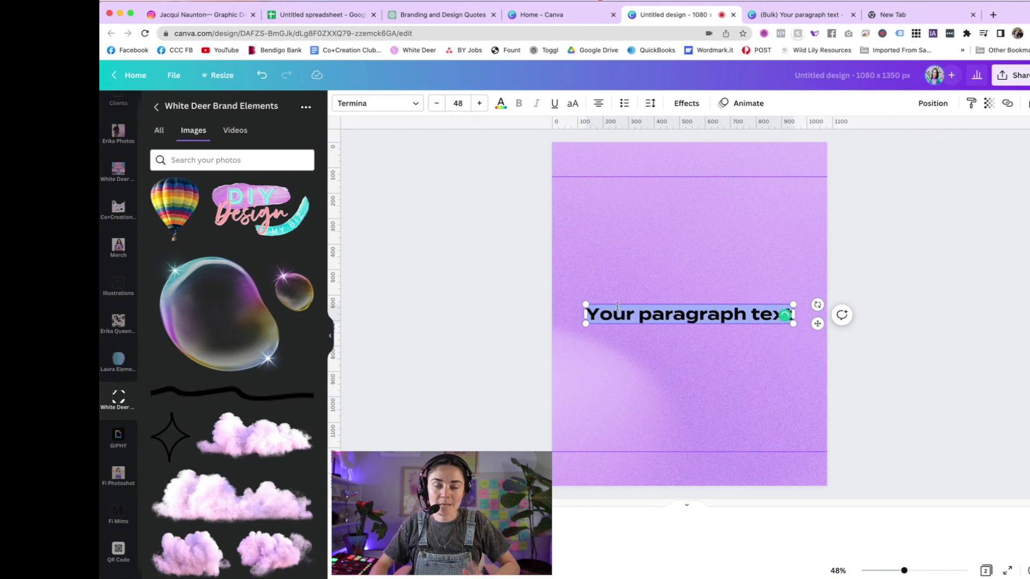
text(Quo)
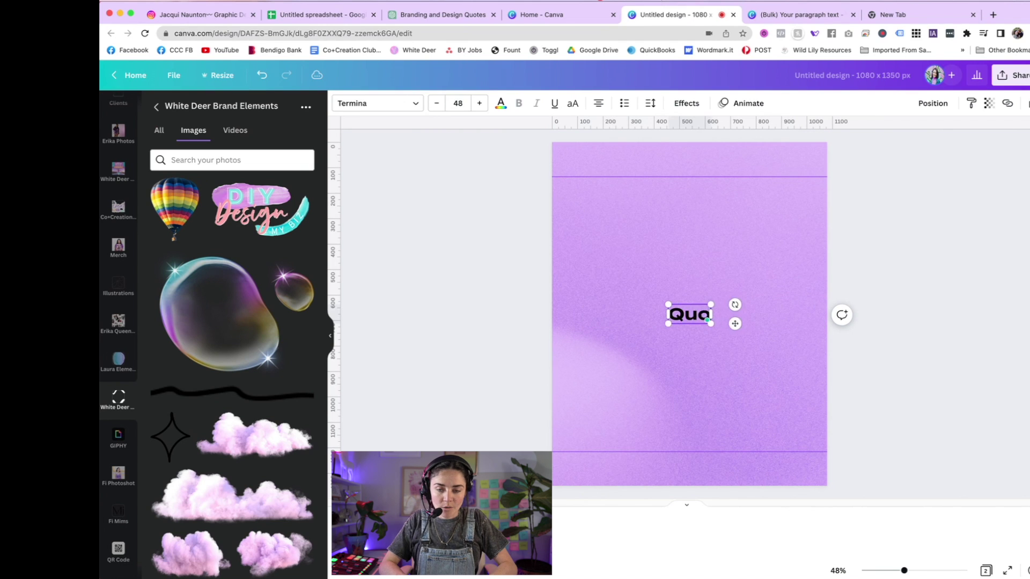
text(te here)
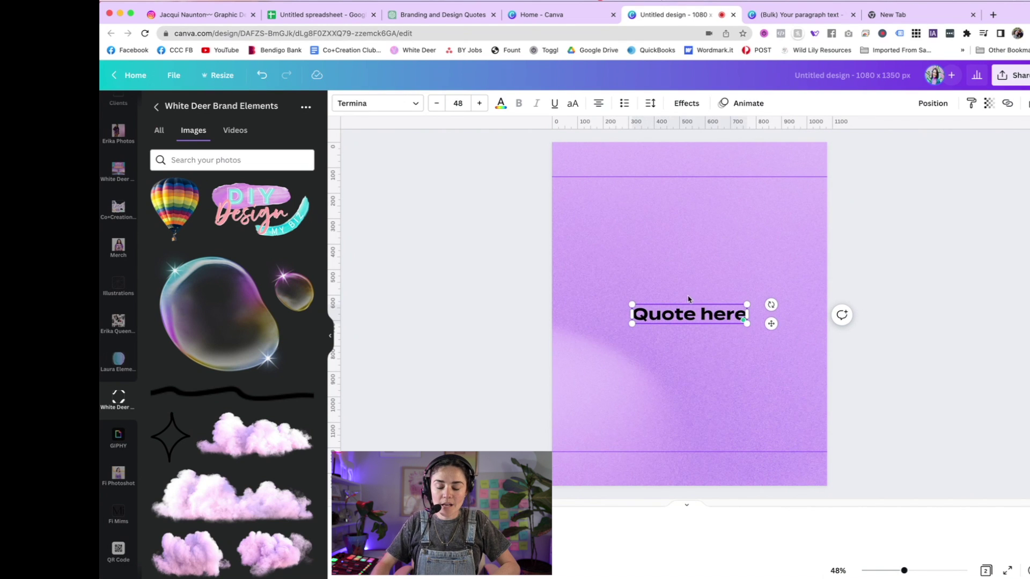
click(499, 327)
drag(703, 319, 696, 265)
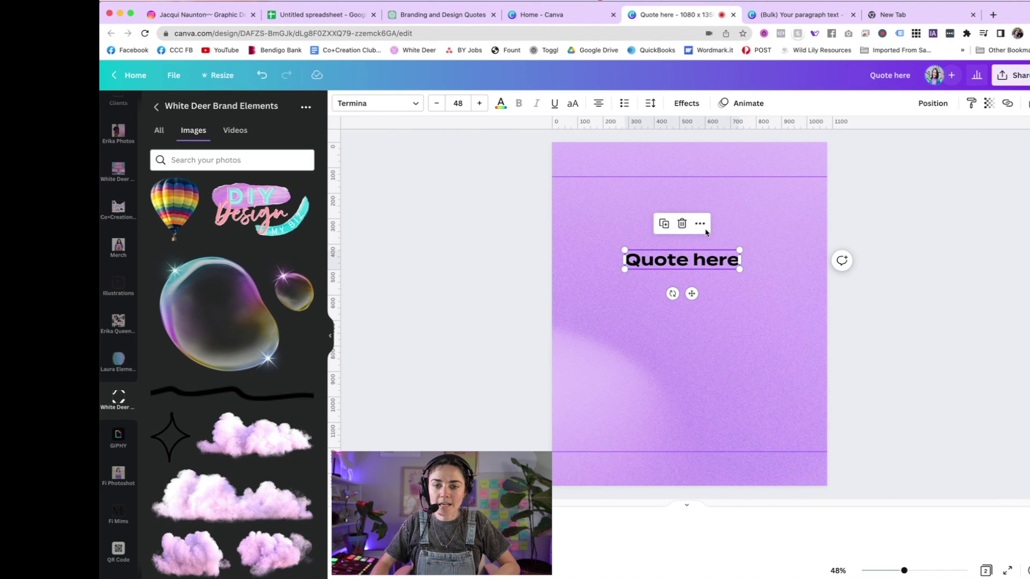
- Duplicate the quote text, place the copy below the original and change its wording to "Credit here"
click(664, 225)
drag(674, 303, 675, 342)
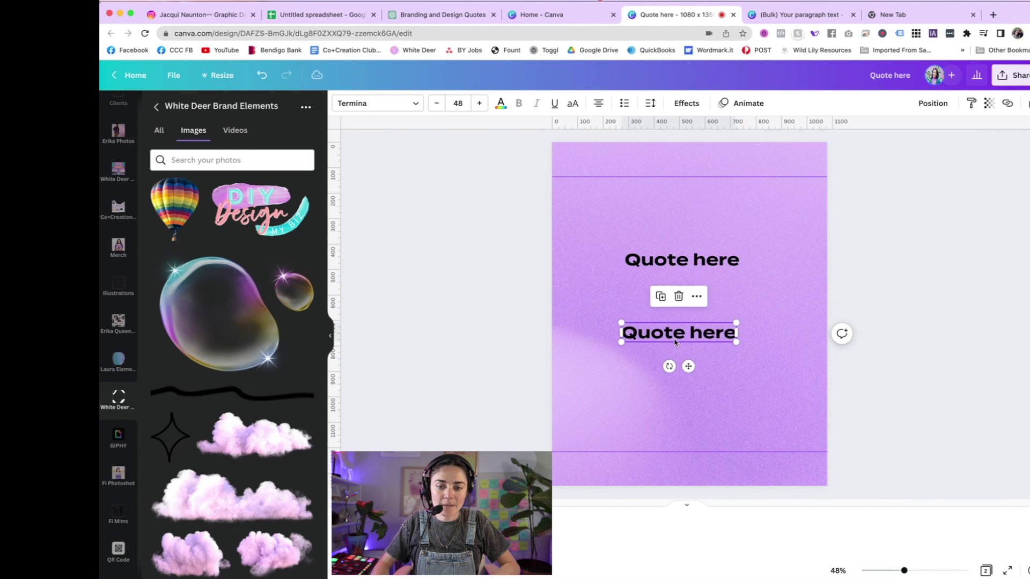
double_click(675, 338)
text(Credit here)
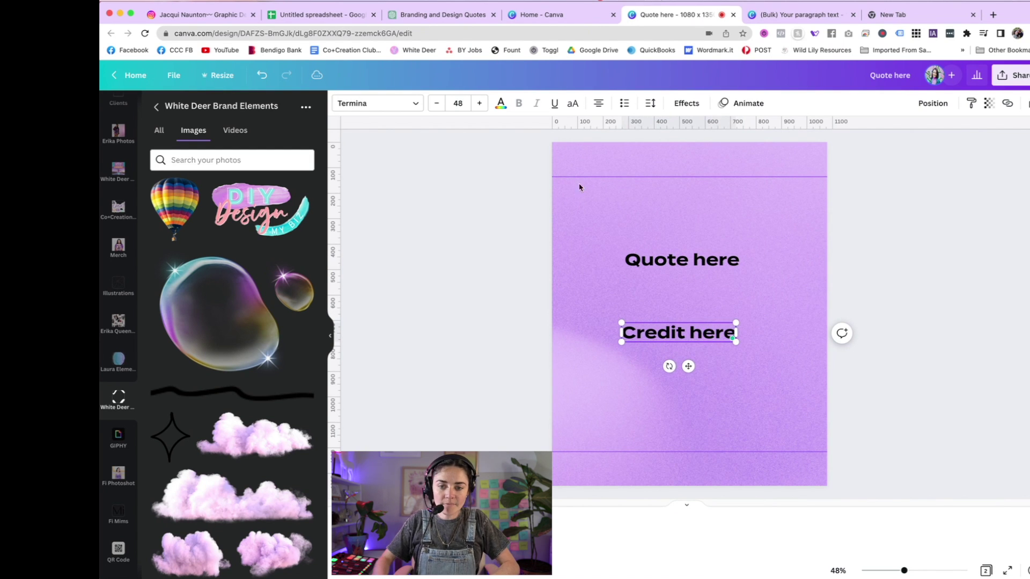
- Style the credit text in Termina Regular, all uppercase, at font size 42
key(super+a)
click(376, 103)
click(269, 165)
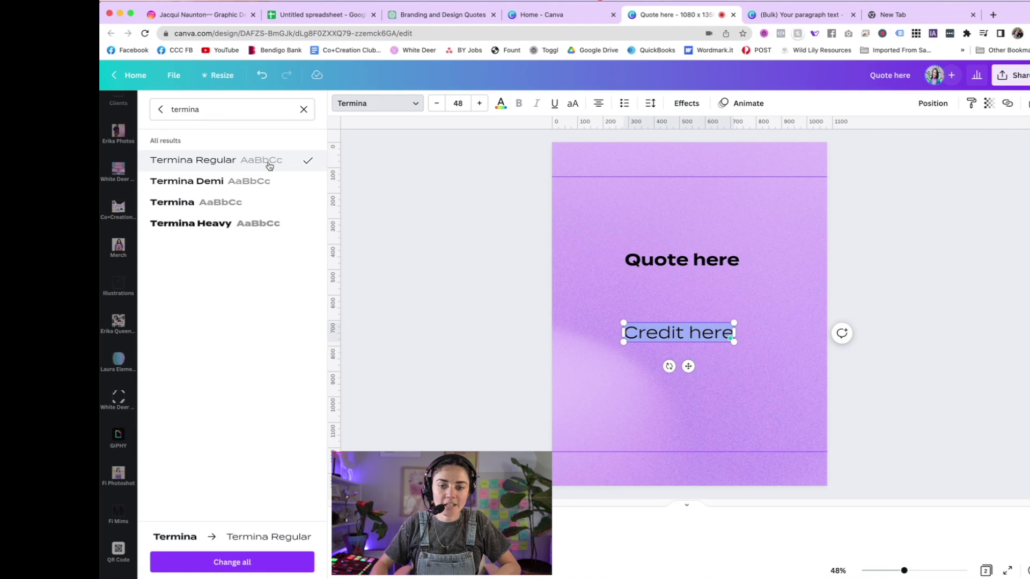
click(572, 103)
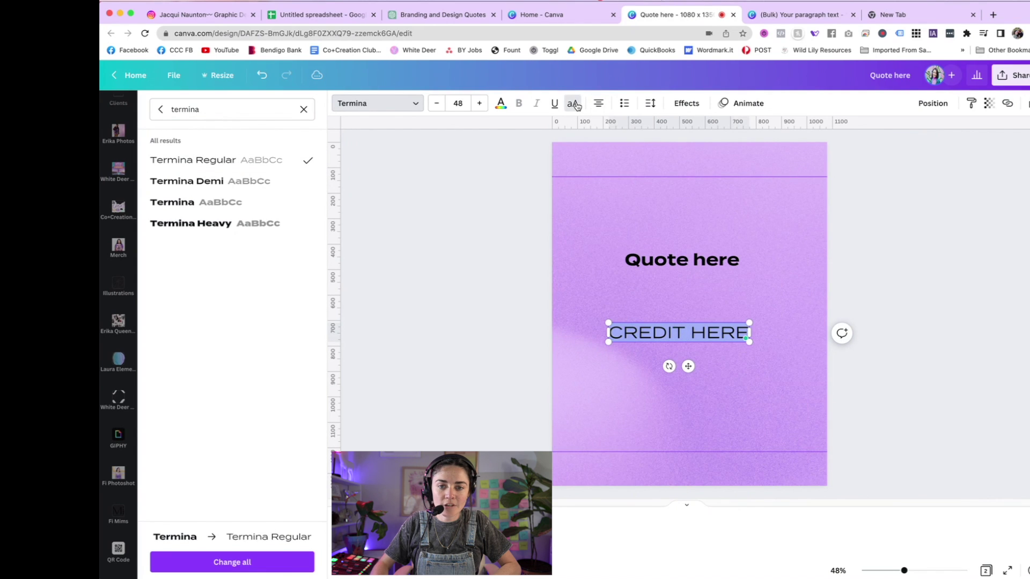
click(446, 104)
click(437, 103)
click(436, 103)
click(437, 103)
click(437, 103)
click(436, 103)
click(436, 103)
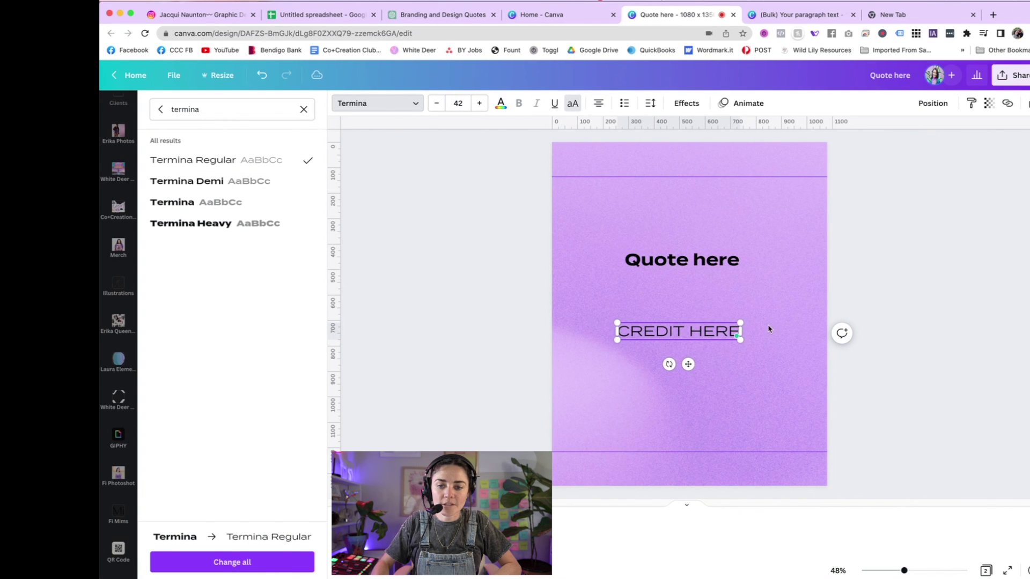
- Shrink the credit text further, place it lower on the page and line up the quote text with its left edge
drag(741, 322, 634, 376)
click(655, 263)
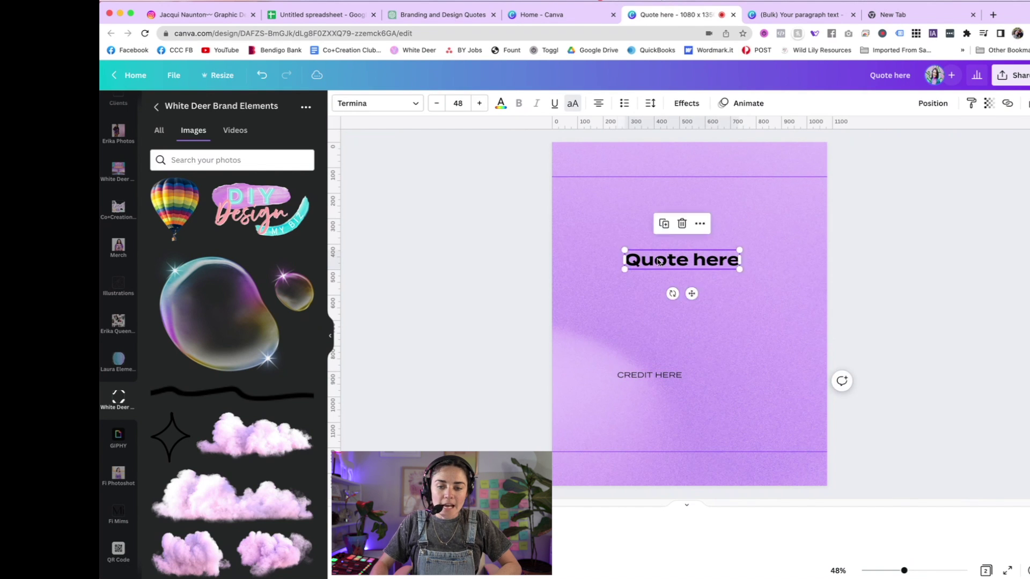
click(517, 272)
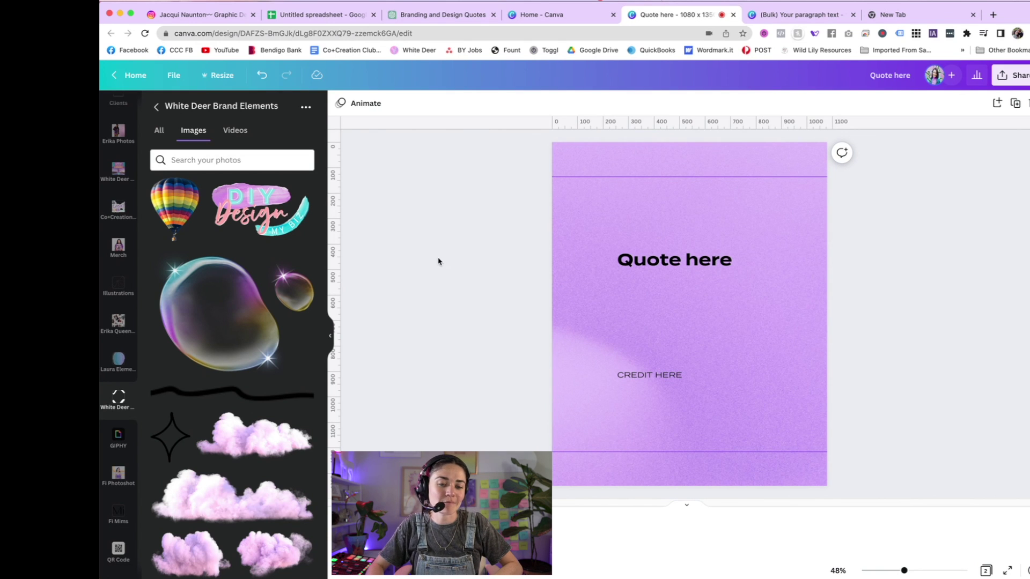
- Add the iridescent bubble image from White Deer Brand Elements and place it partly off the page's upper right corner
click(219, 316)
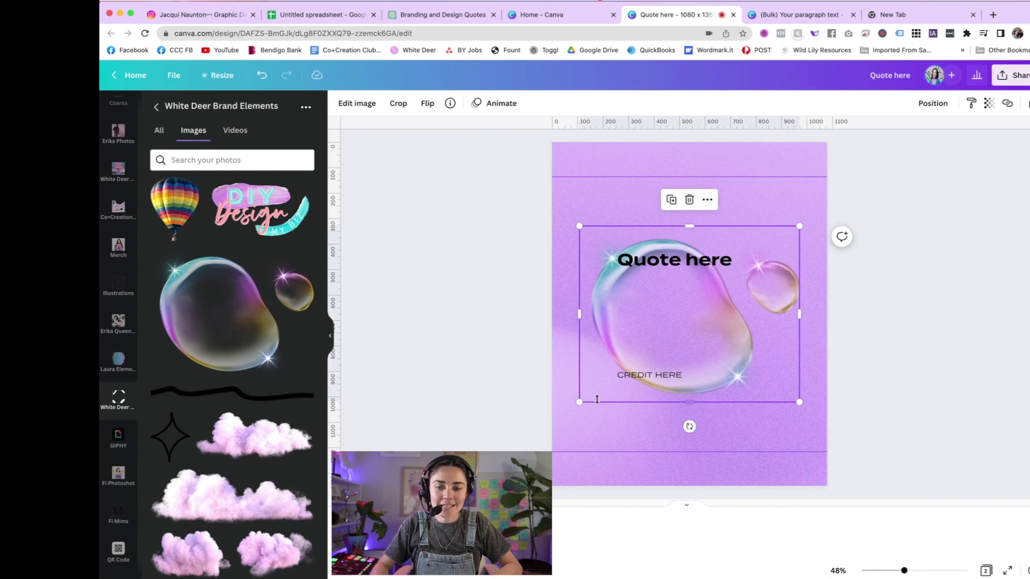
drag(579, 397, 829, 188)
click(896, 271)
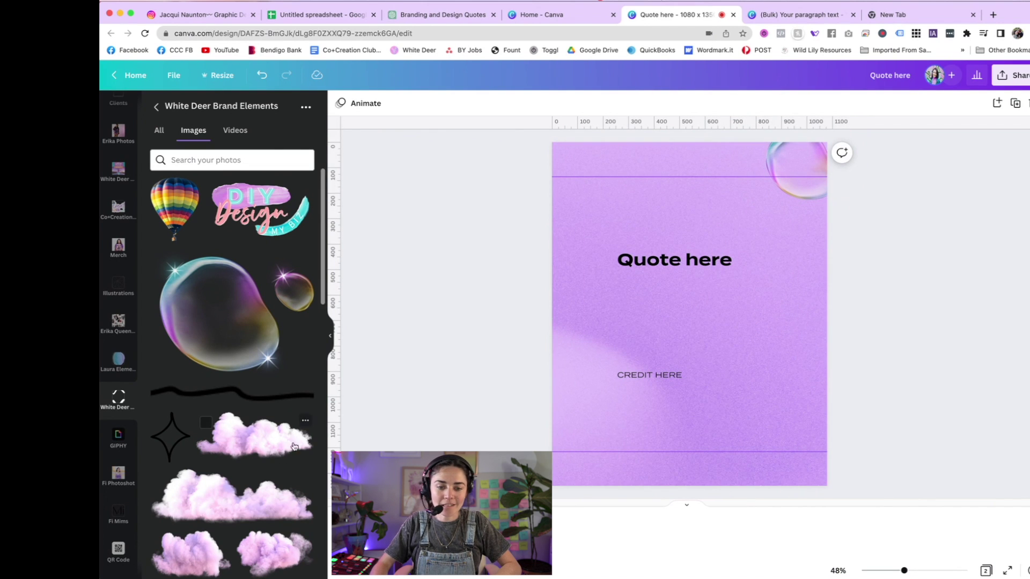
- Add two pink cloud images from White Deer Brand Elements and position them side by side along the page's bottom edge
scroll(294, 446, down, 1)
click(252, 472)
drag(579, 355, 557, 473)
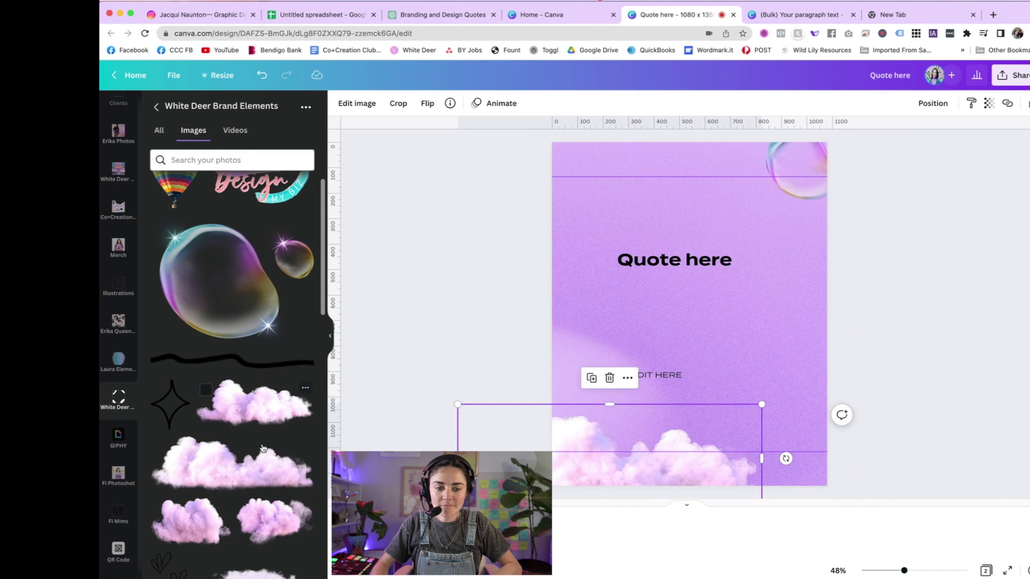
click(289, 528)
drag(681, 314, 807, 484)
click(894, 370)
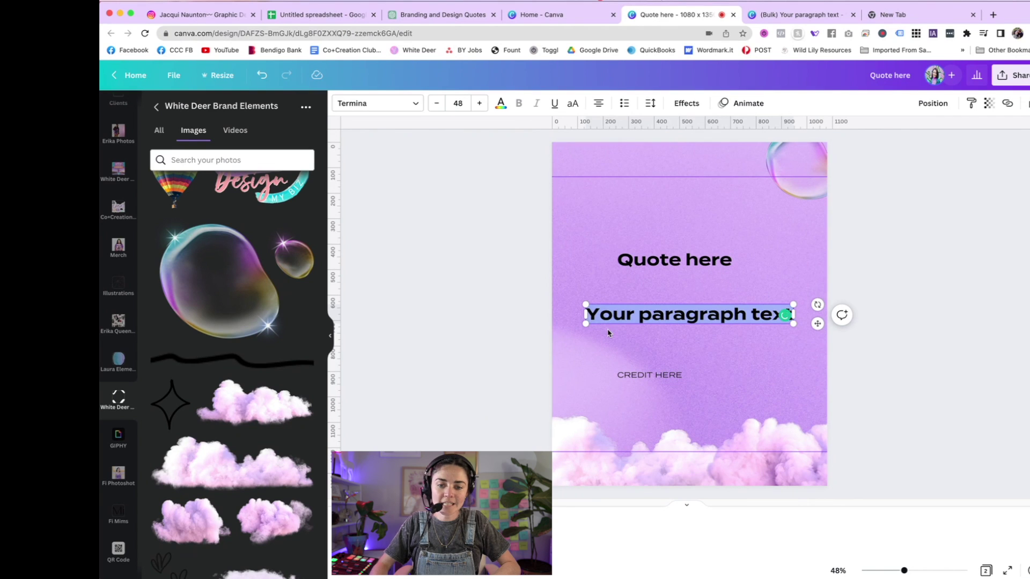
- Add a text box reading "Brand Inspiration" and set it in the White Deer brand font Gustolle Regular
text(Brand Inspiration)
key(super+a)
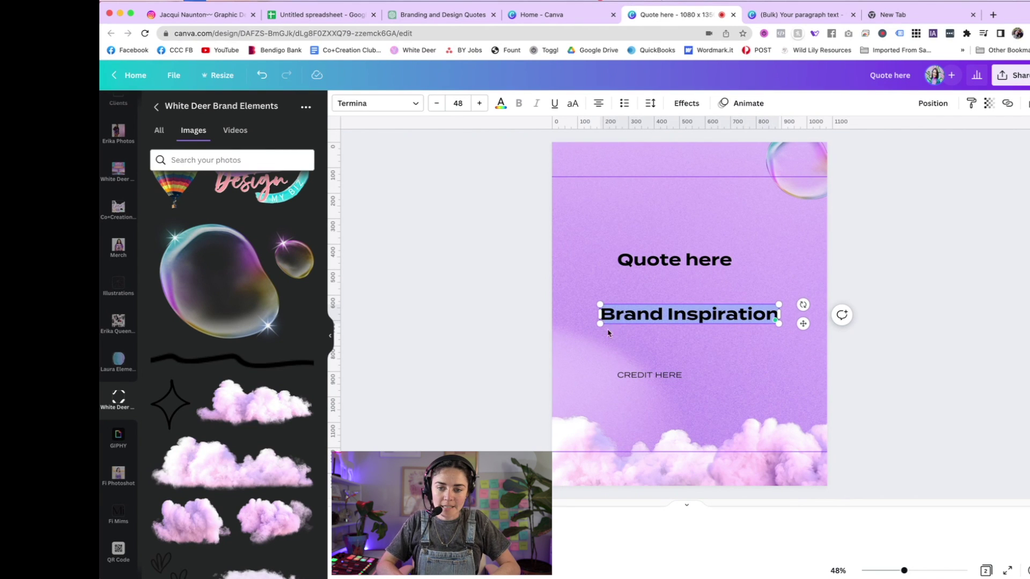
click(414, 104)
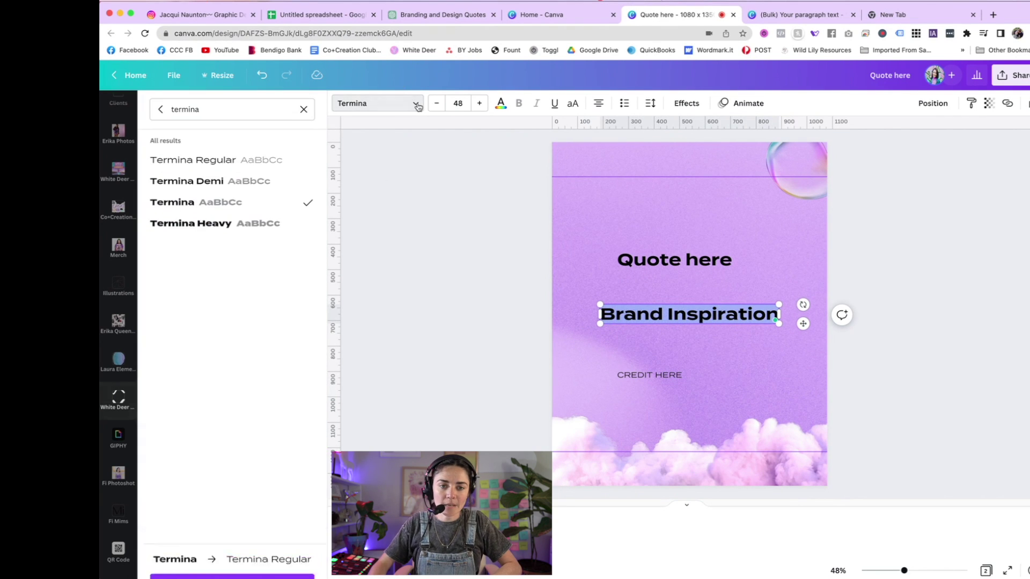
click(306, 106)
click(161, 109)
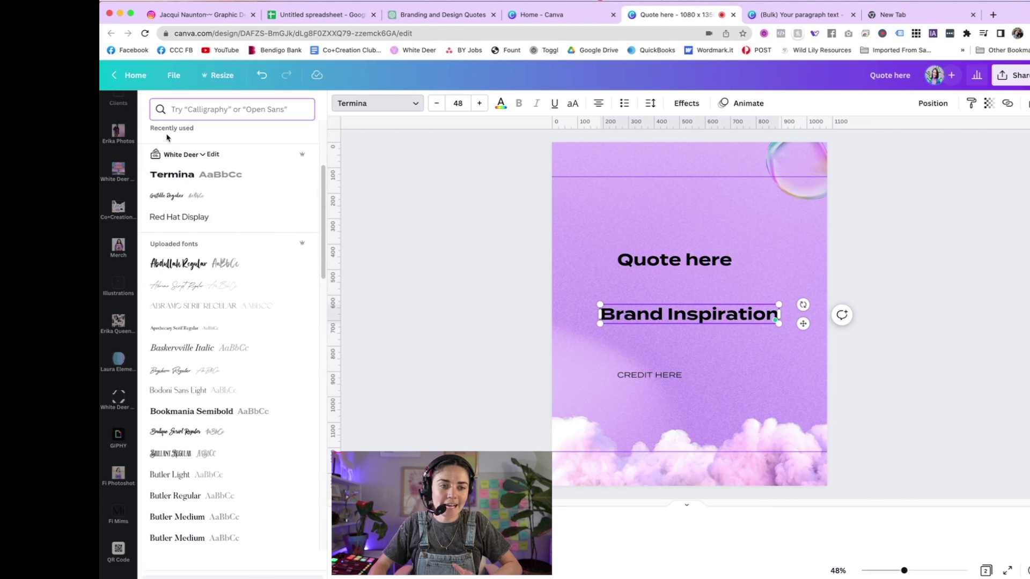
click(147, 197)
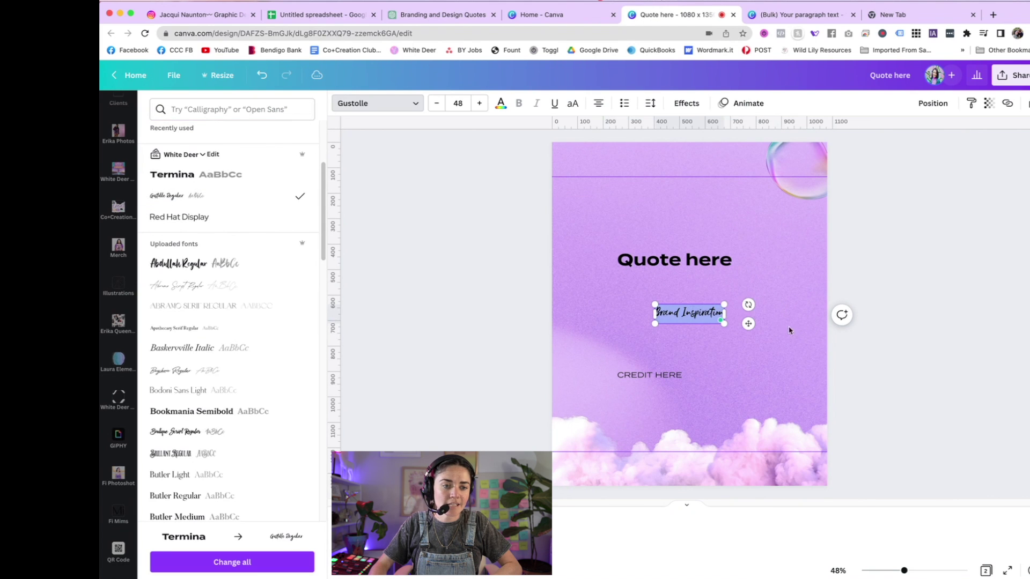
- Enlarge the Brand Inspiration text to size 155, rotate it to read vertically upwards and place it along the page's right edge
drag(723, 304, 942, 243)
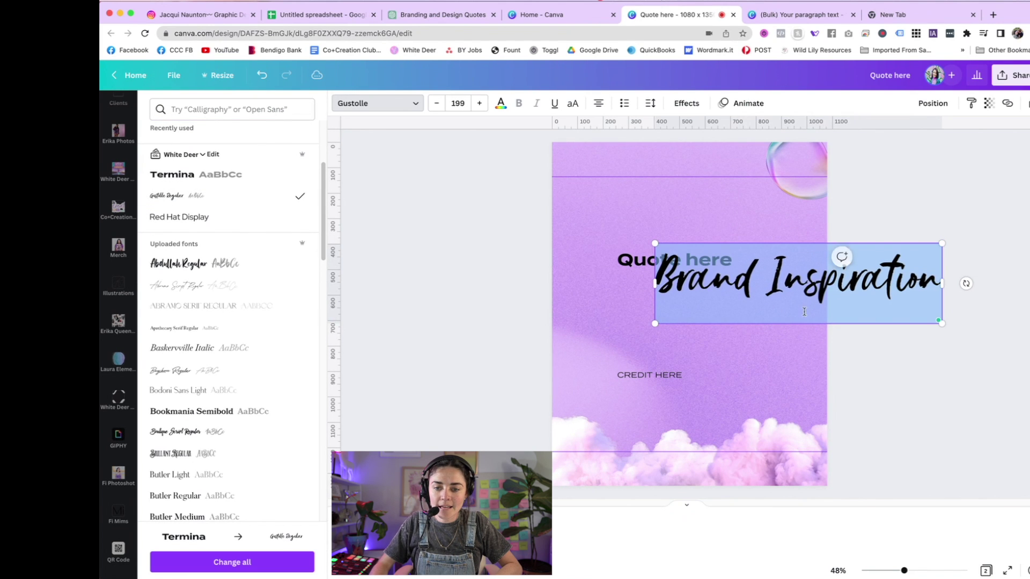
drag(965, 283, 826, 162)
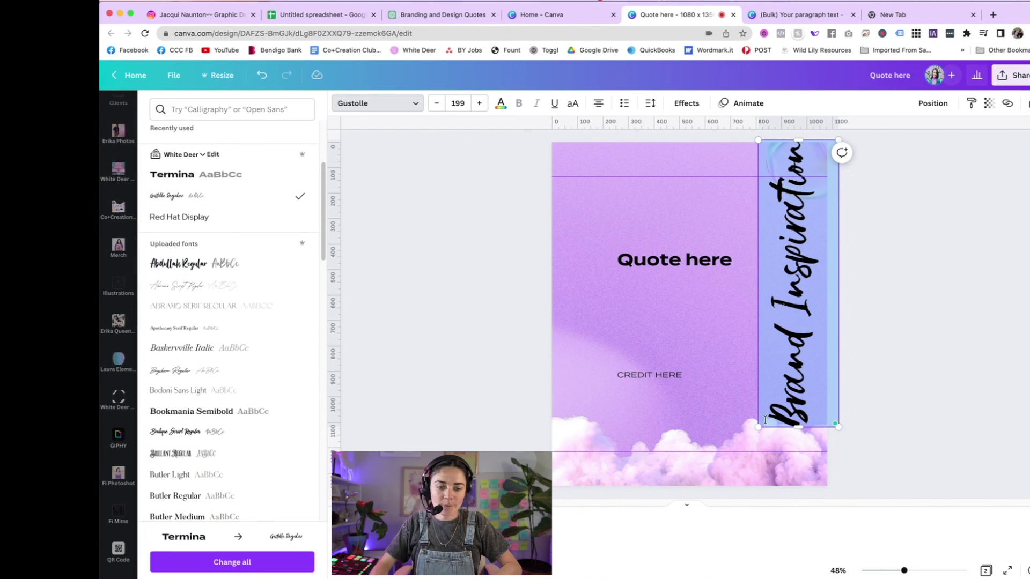
drag(758, 427, 776, 363)
click(804, 305)
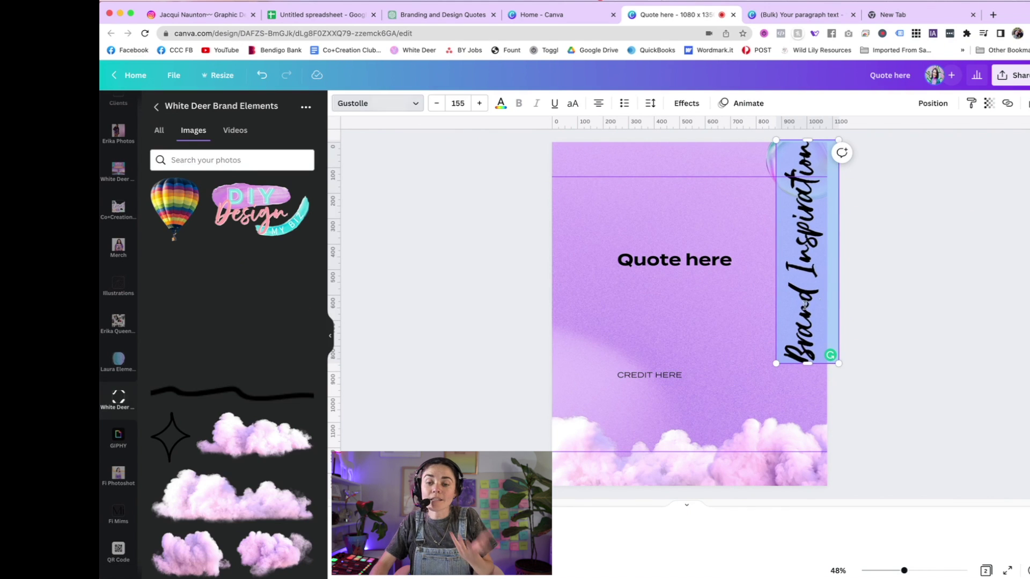
click(873, 293)
drag(811, 311, 823, 306)
- Colour the Brand Inspiration text white and lengthen its text box so both words fit on one line
click(501, 103)
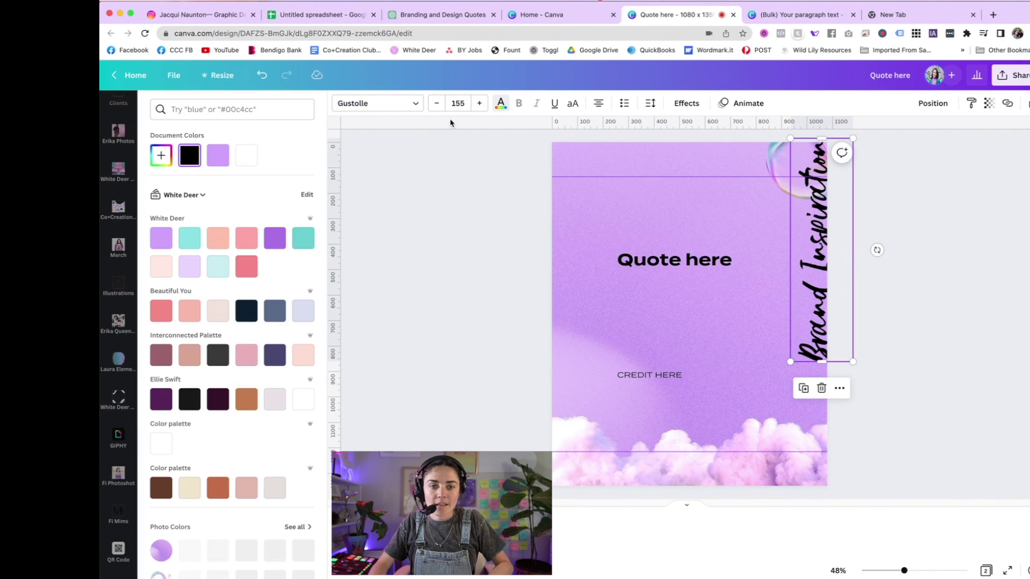
click(246, 155)
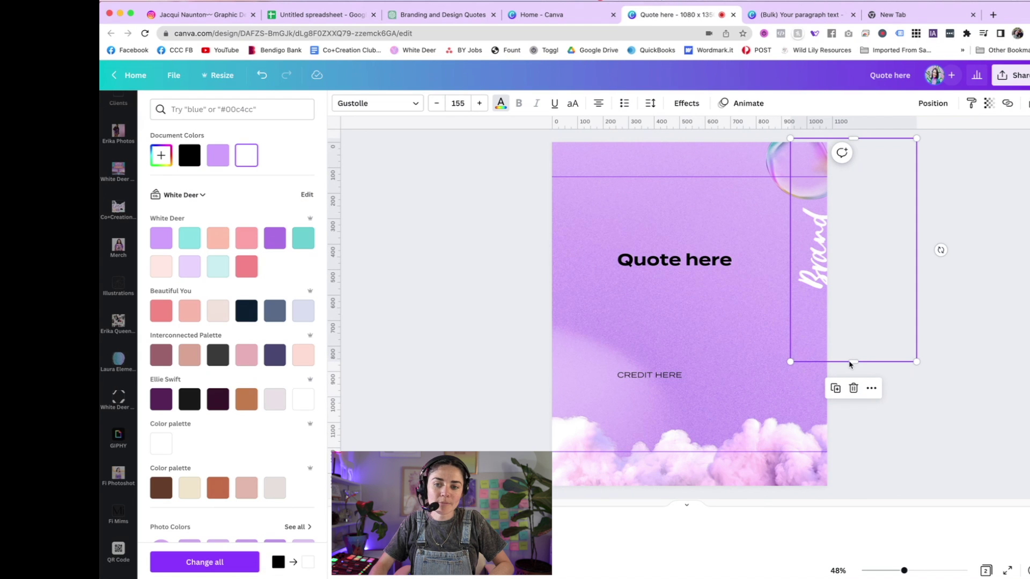
drag(856, 362, 857, 373)
- Recolour the quote and credit texts white together
click(691, 261)
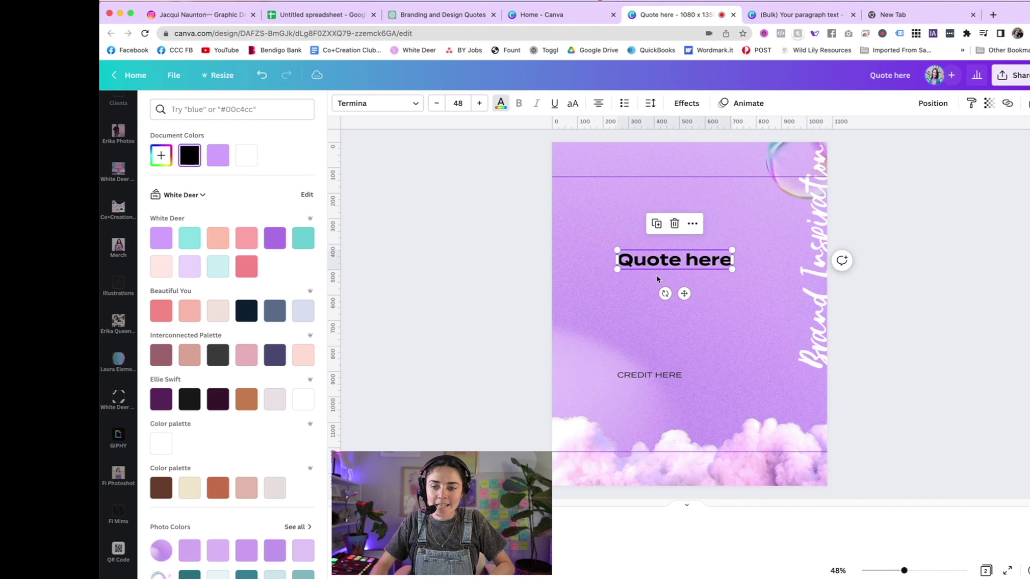
shift+click(634, 376)
click(246, 155)
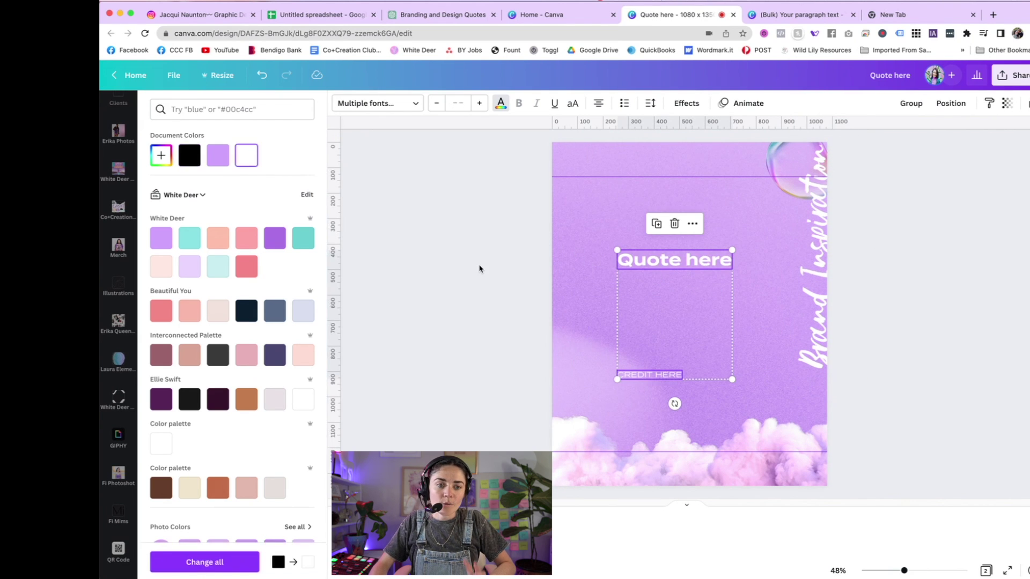
click(479, 269)
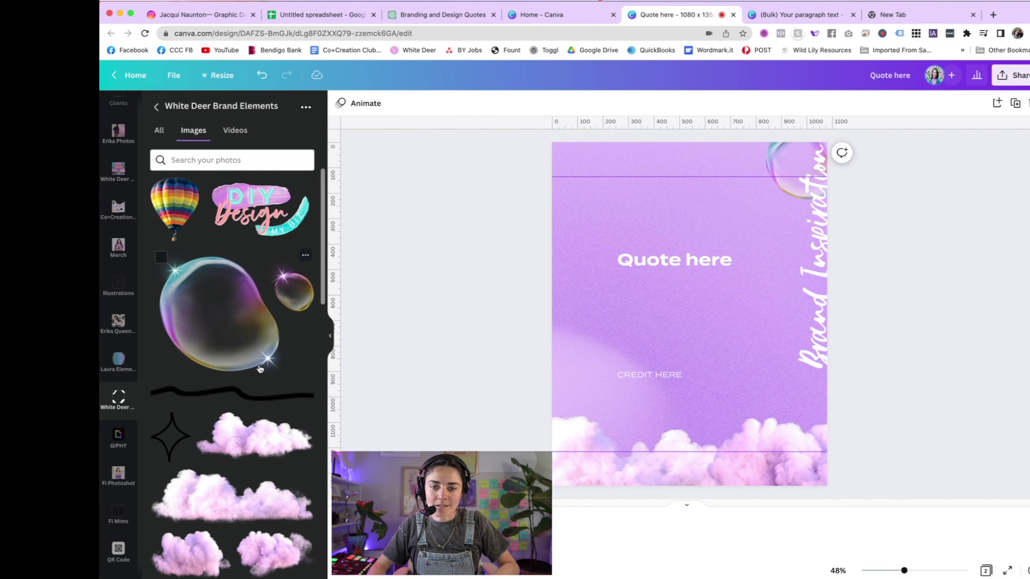
- Try a small white leaf doodle overlapping the page's upper left edge, and delete it
scroll(165, 312, down, 6)
click(166, 312)
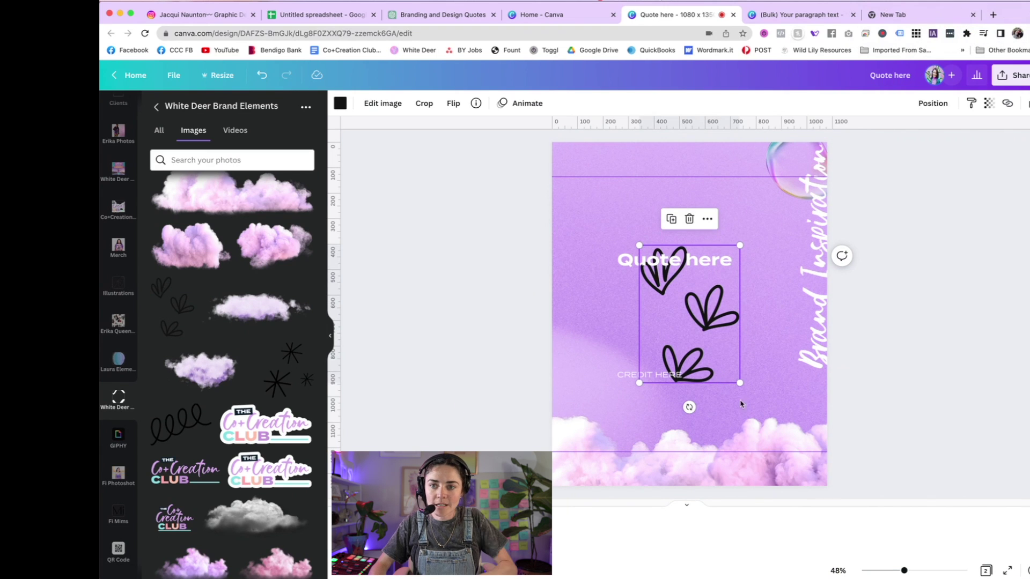
mouse_move(741, 382)
mouse_down()
mouse_move(672, 290)
mouse_move(566, 204)
mouse_up()
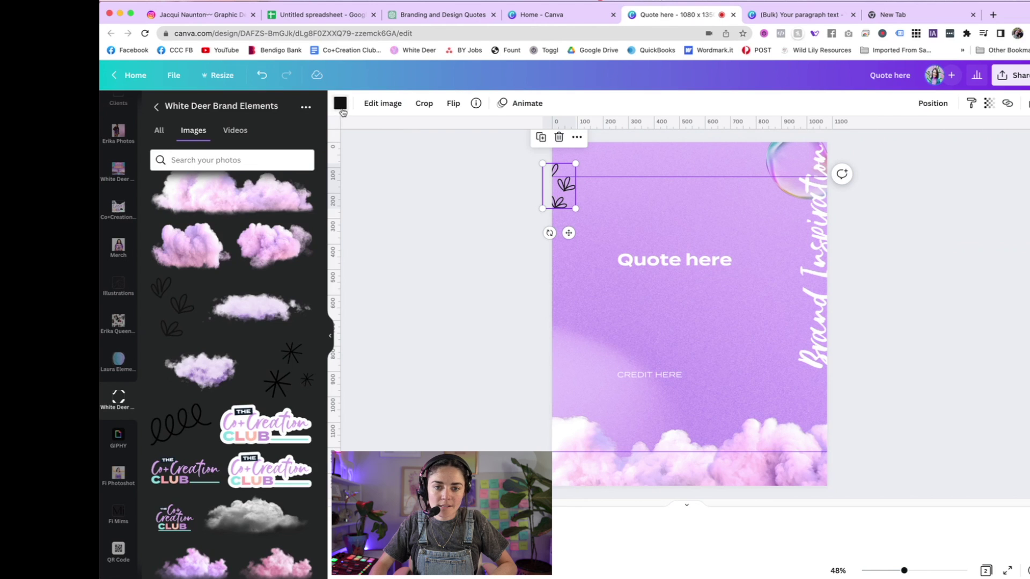
click(341, 107)
click(273, 156)
click(475, 244)
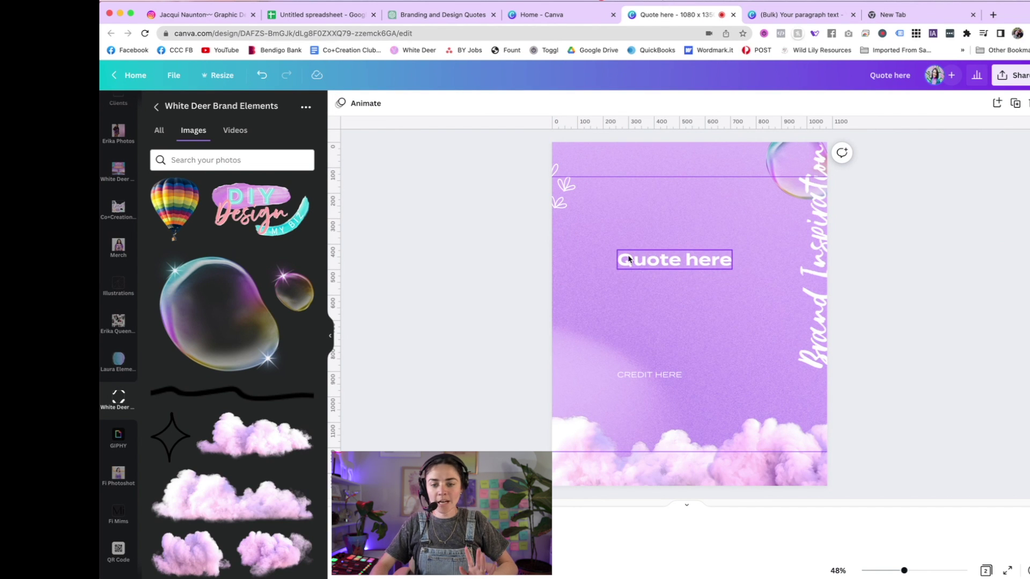
click(555, 199)
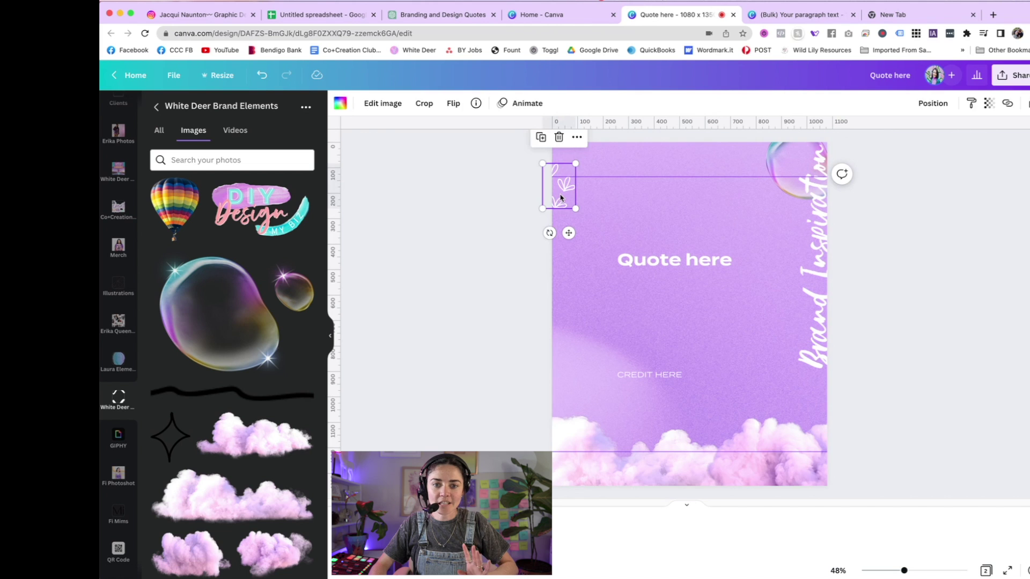
key(Delete)
- Search the design elements for "quote mark doodle" and show all matching graphics
scroll(128, 221, up, 5)
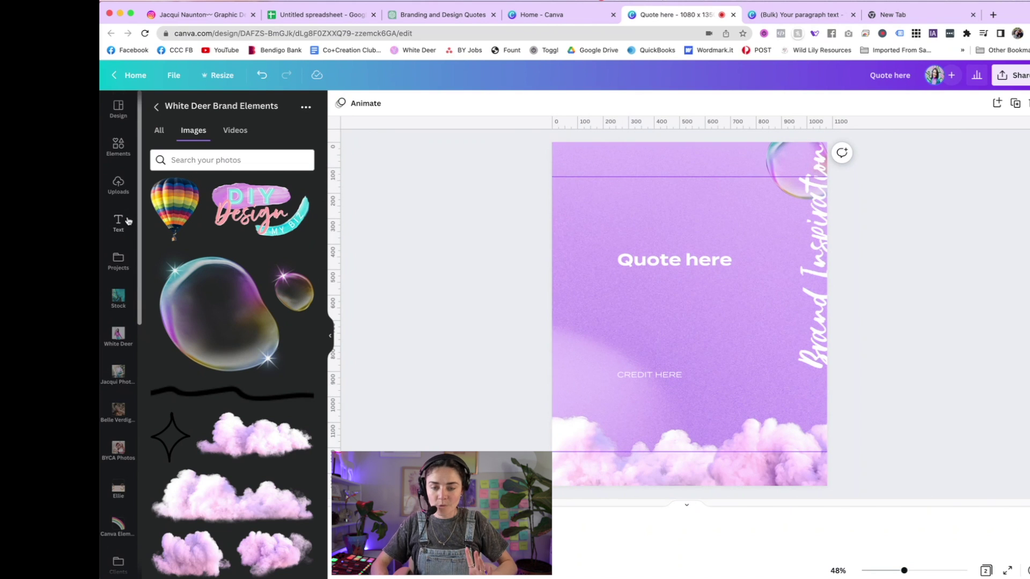
click(123, 159)
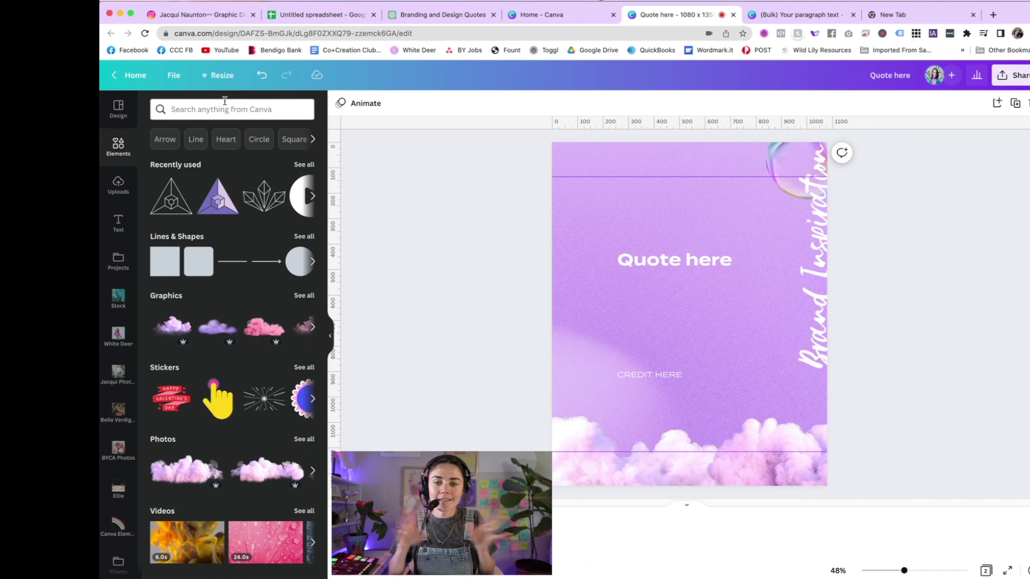
click(224, 109)
text(quote )
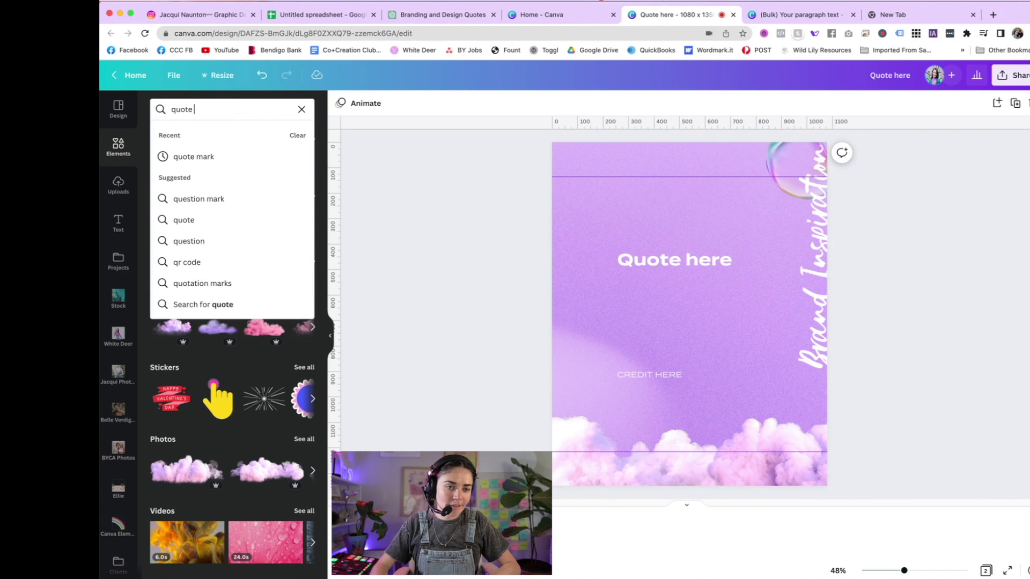
text(mark doo)
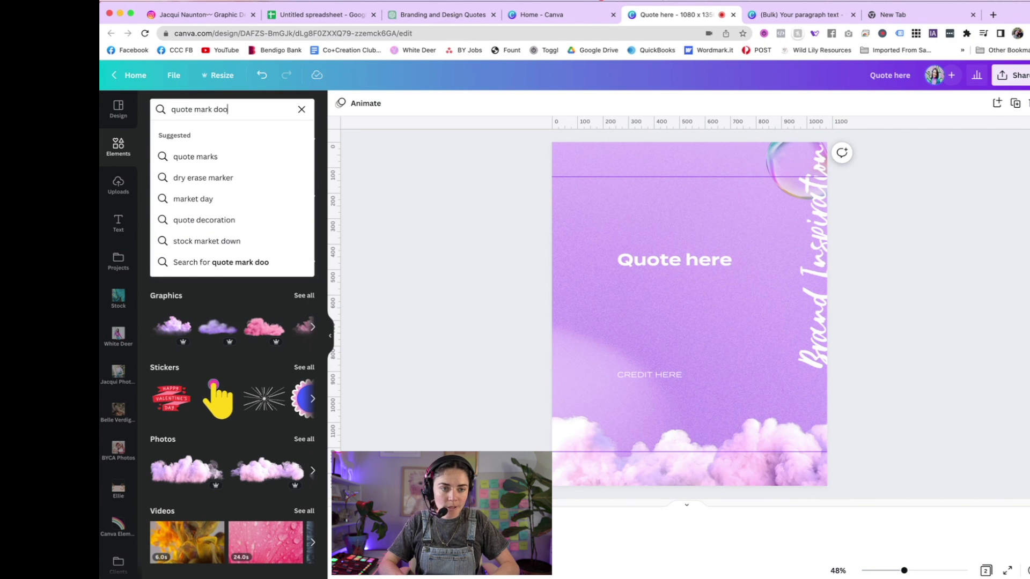
text(dle)
key(Return)
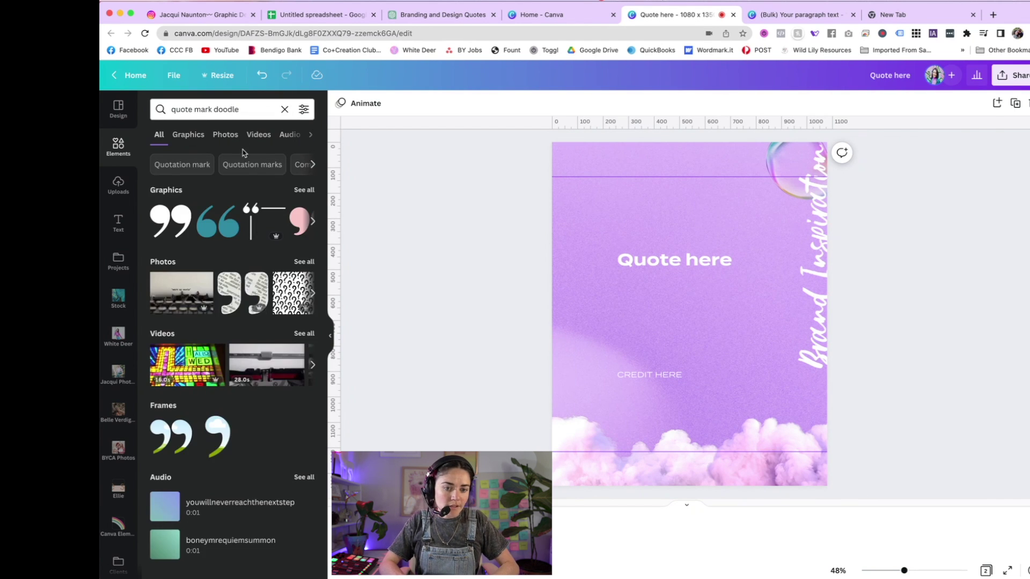
click(304, 190)
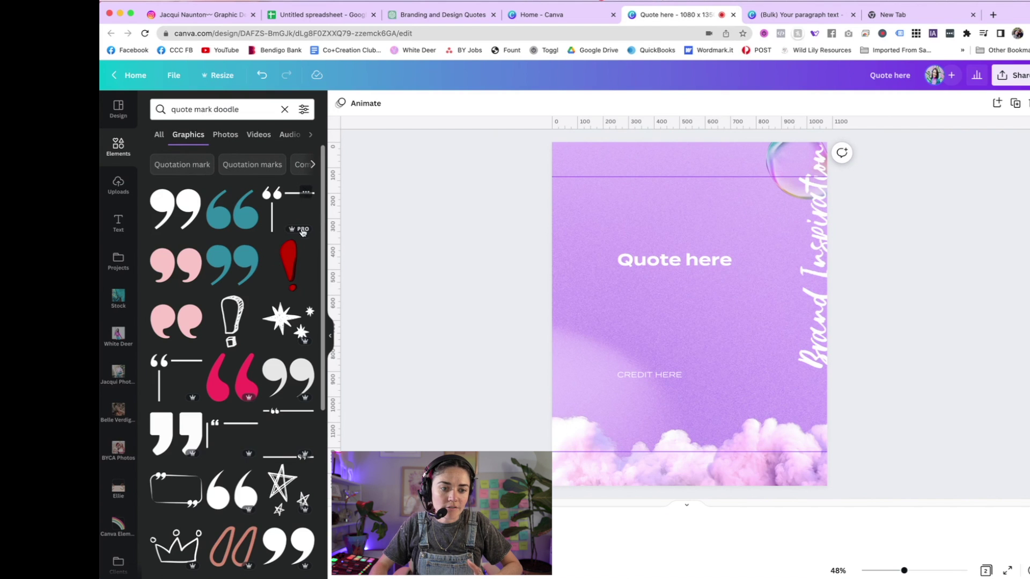
- Look through the graphics results for a hand-drawn quotation mark that suits the quote page
scroll(284, 262, down, 3)
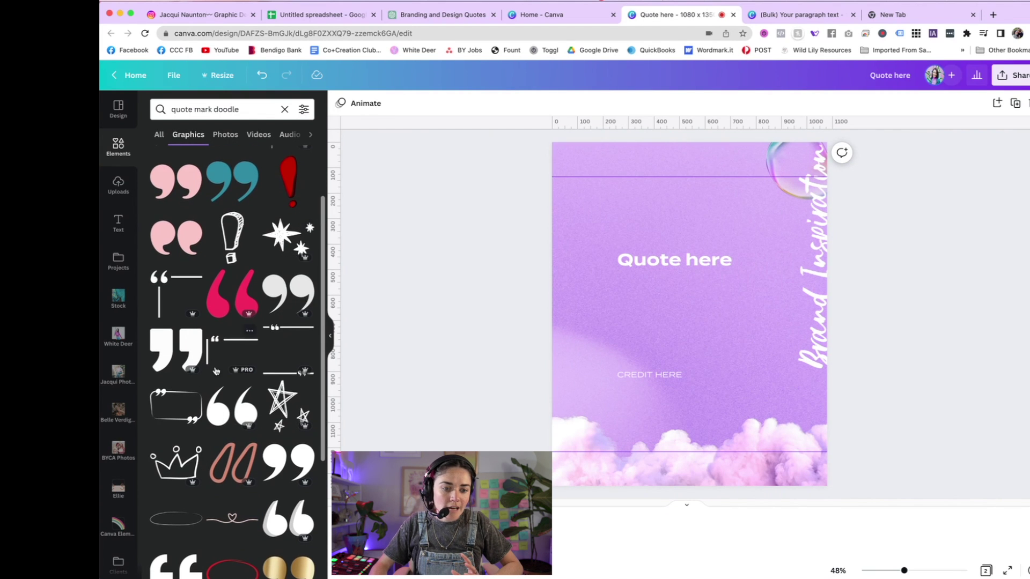
scroll(261, 365, down, 3)
scroll(261, 365, down, 7)
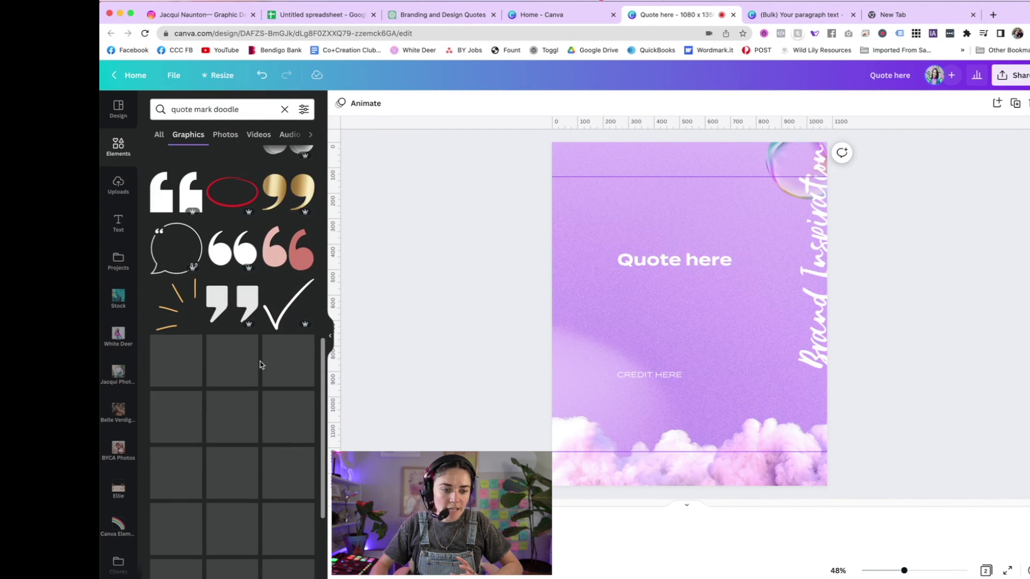
scroll(258, 361, down, 3)
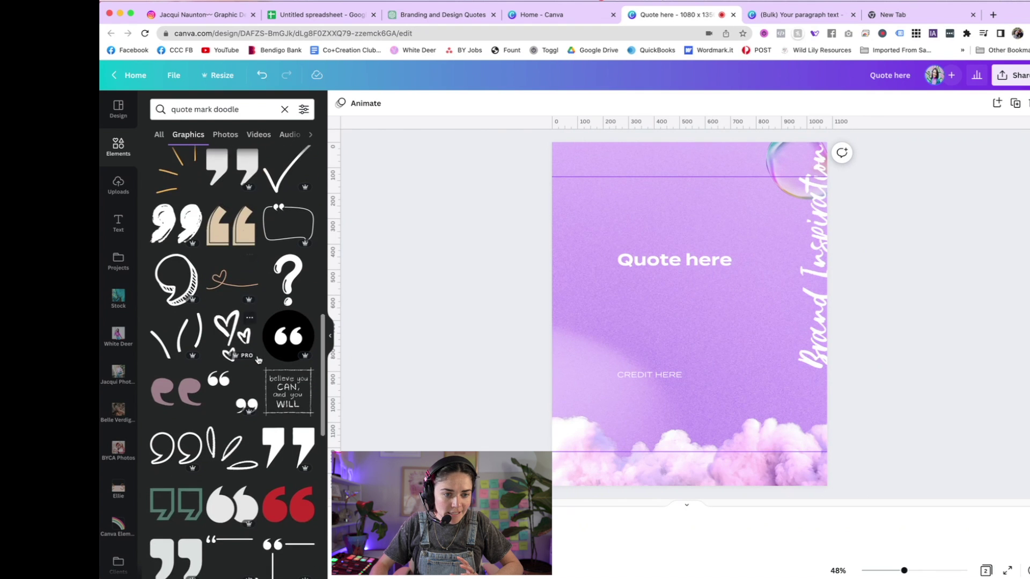
scroll(259, 361, down, 10)
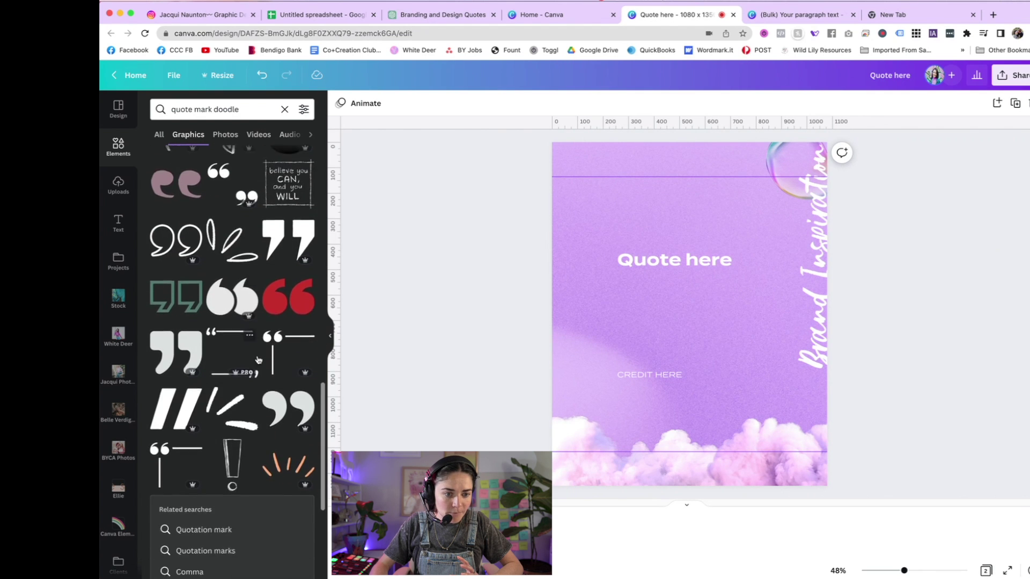
scroll(259, 361, down, 3)
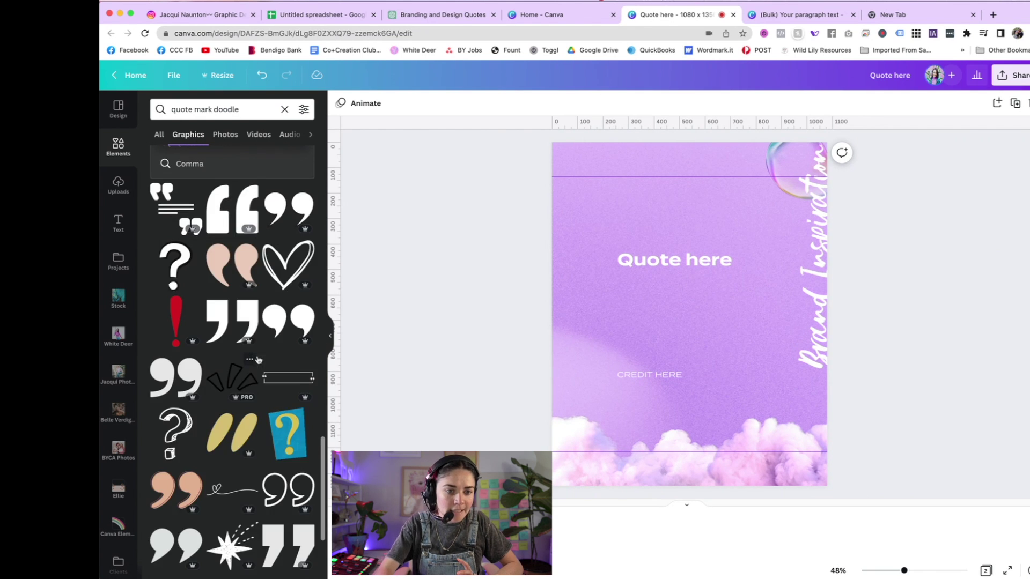
scroll(259, 360, down, 7)
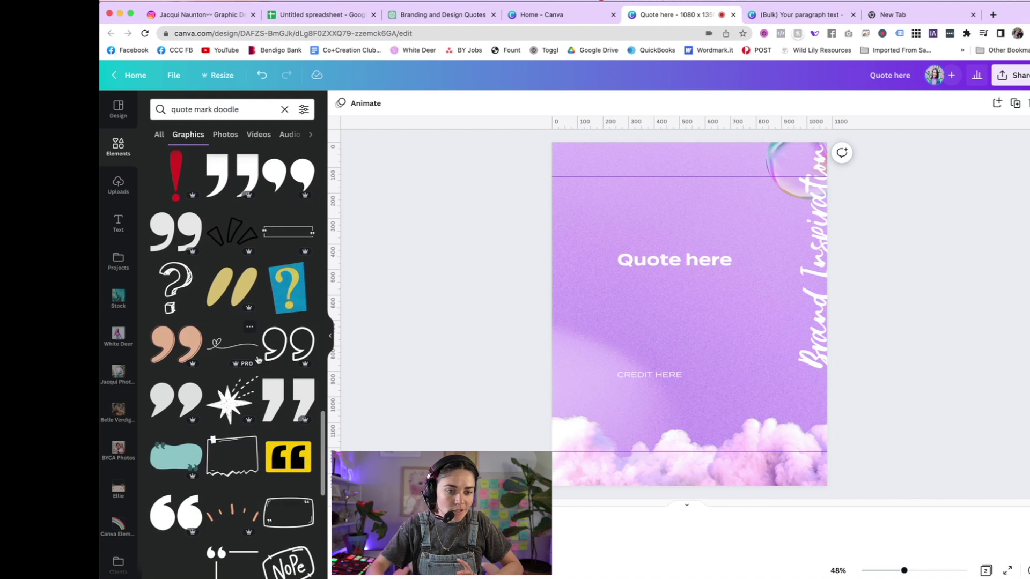
- Search for "quotation mark doodle", insert the outlined hand-drawn quotation marks and shrink them to sit just above the quote text
click(196, 110)
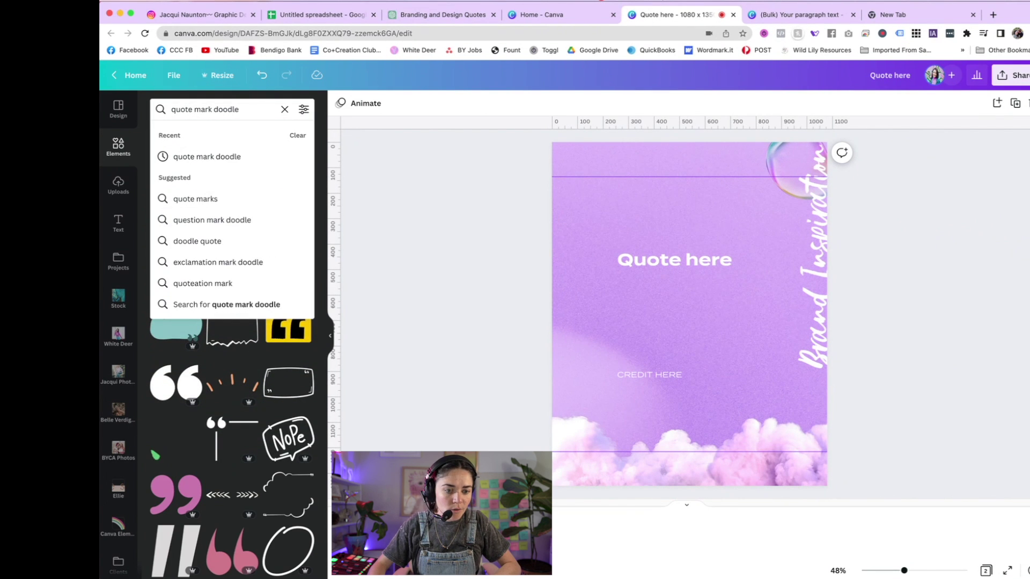
key(BackSpace)
text(ation)
key(Return)
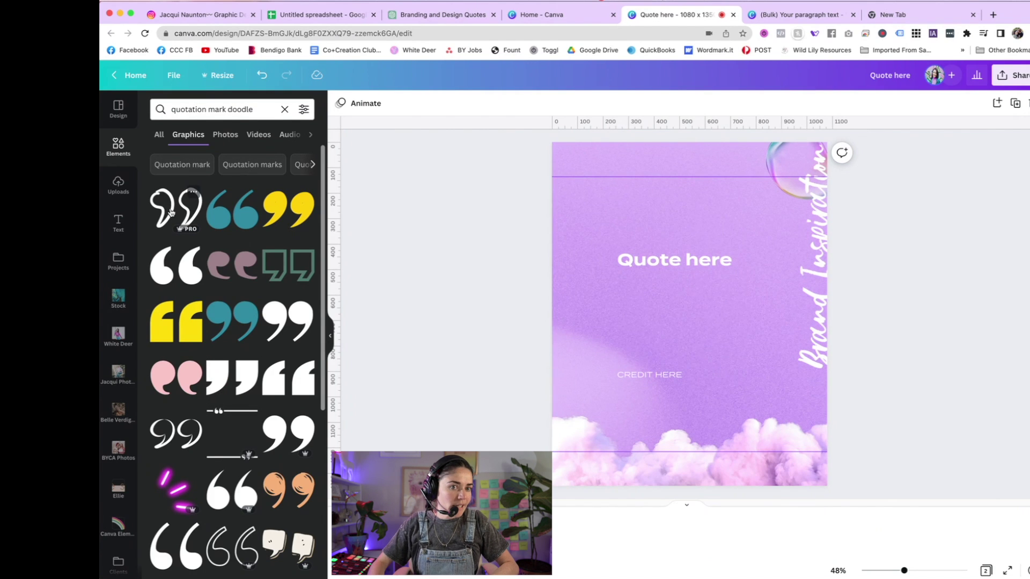
click(171, 212)
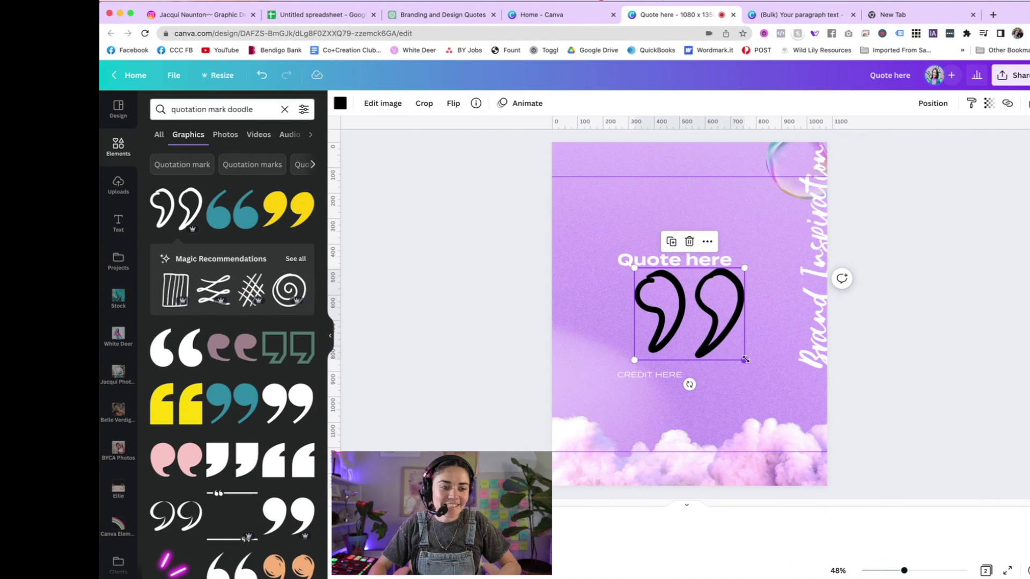
mouse_move(745, 360)
mouse_down()
mouse_move(671, 301)
mouse_move(639, 234)
mouse_up()
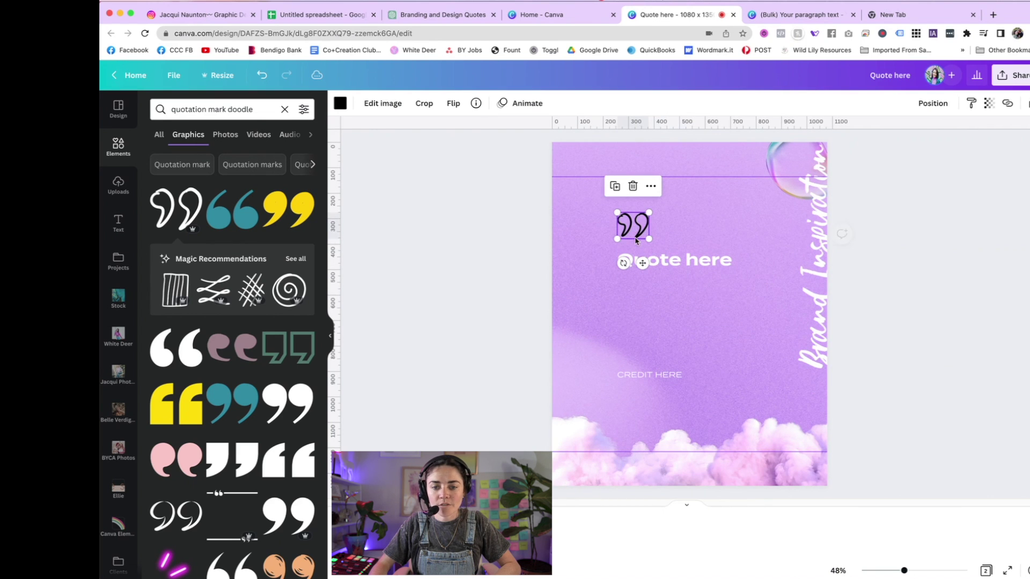
- Flip the quotation marks horizontally and colour them white
click(449, 106)
click(466, 131)
click(344, 106)
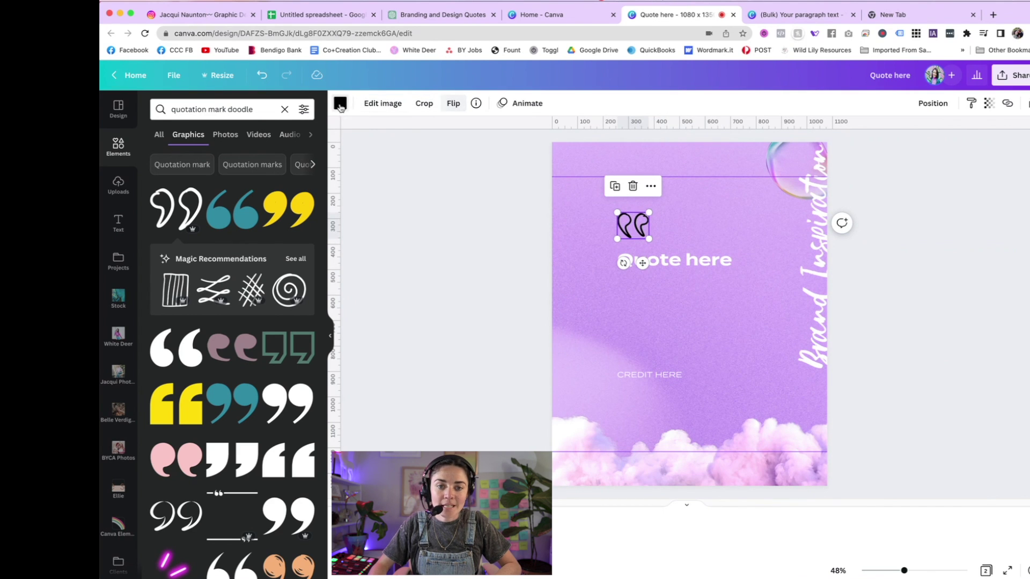
click(246, 155)
click(449, 252)
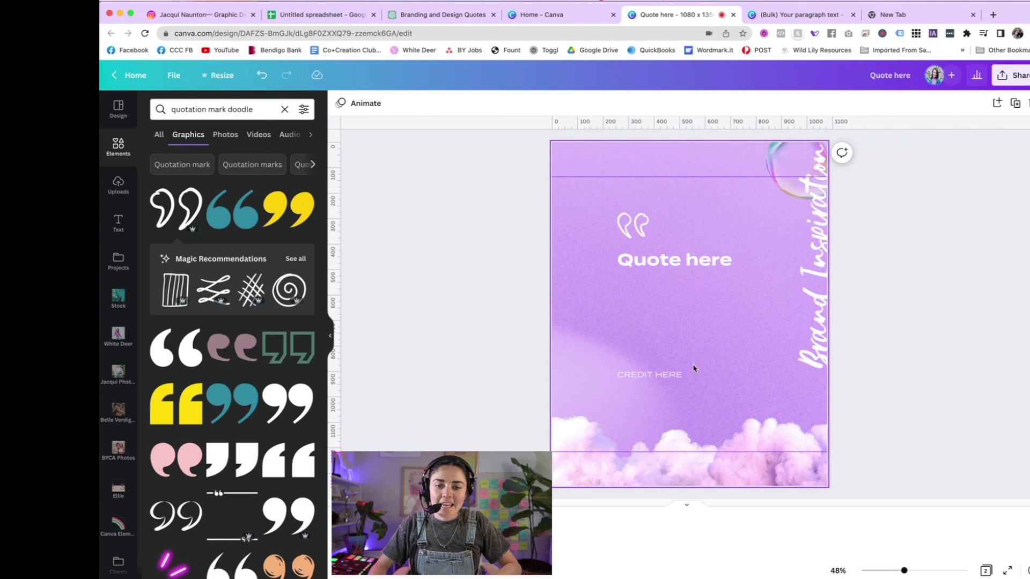
- Repeat the "Quote here" placeholder in the quote text box until it fills six lines
click(717, 263)
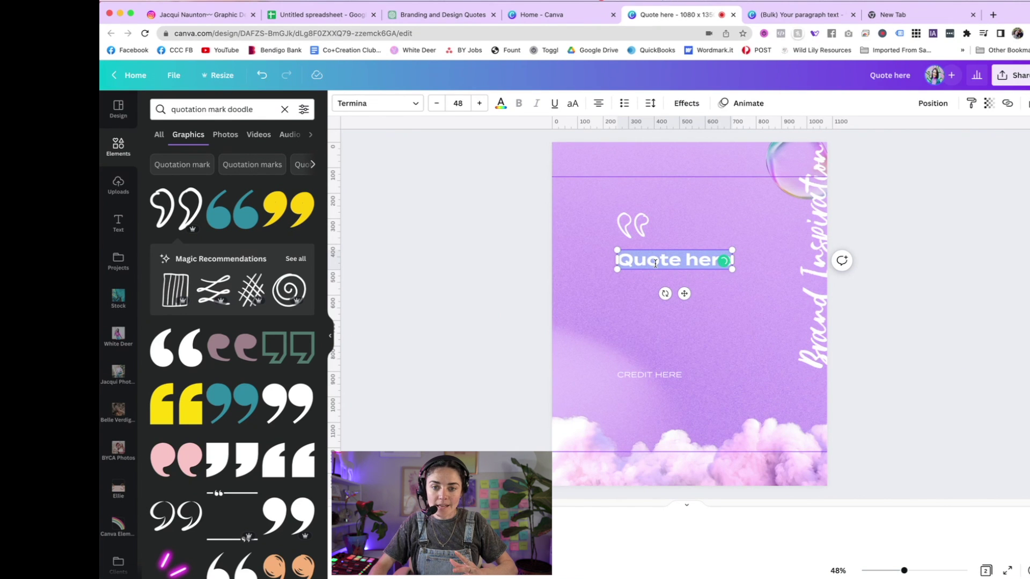
click(730, 265)
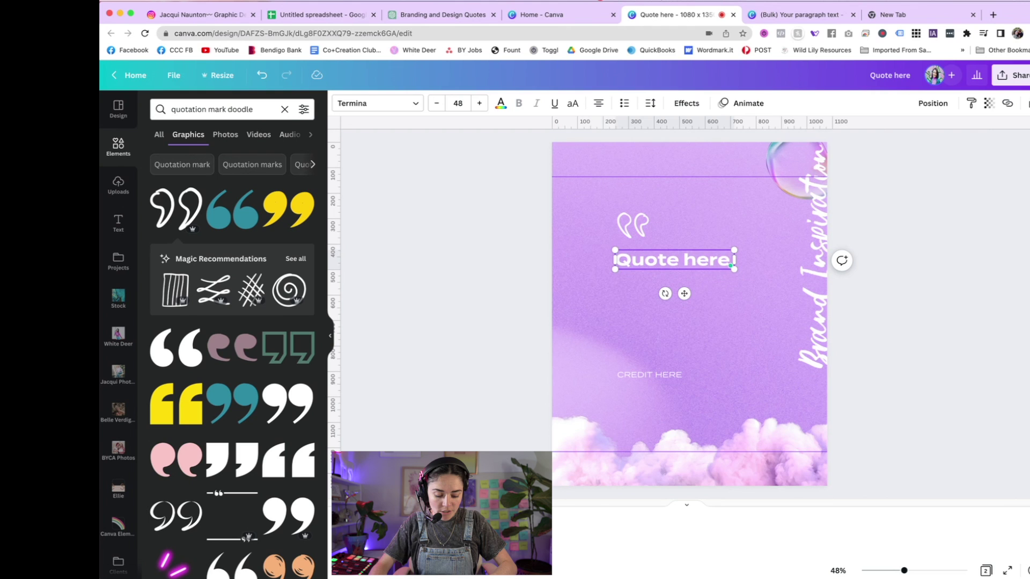
key(ctrl+v)
key(ctrl+v)
key(ctrl+v)
key(ctrl+v)
key(ctrl+v)
key(ctrl+v)
key(ctrl+v)
key(ctrl+v)
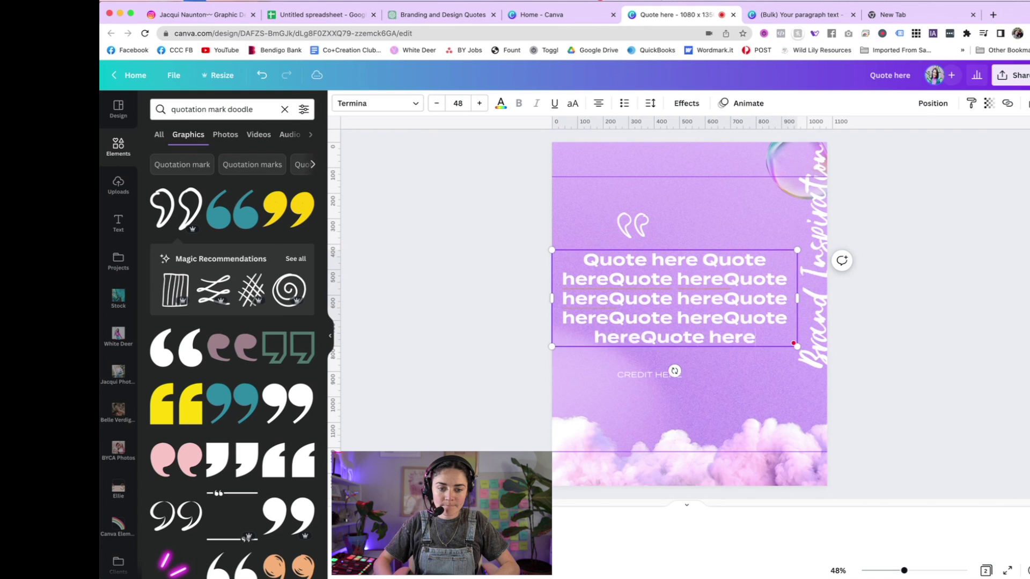
text(Quote here)
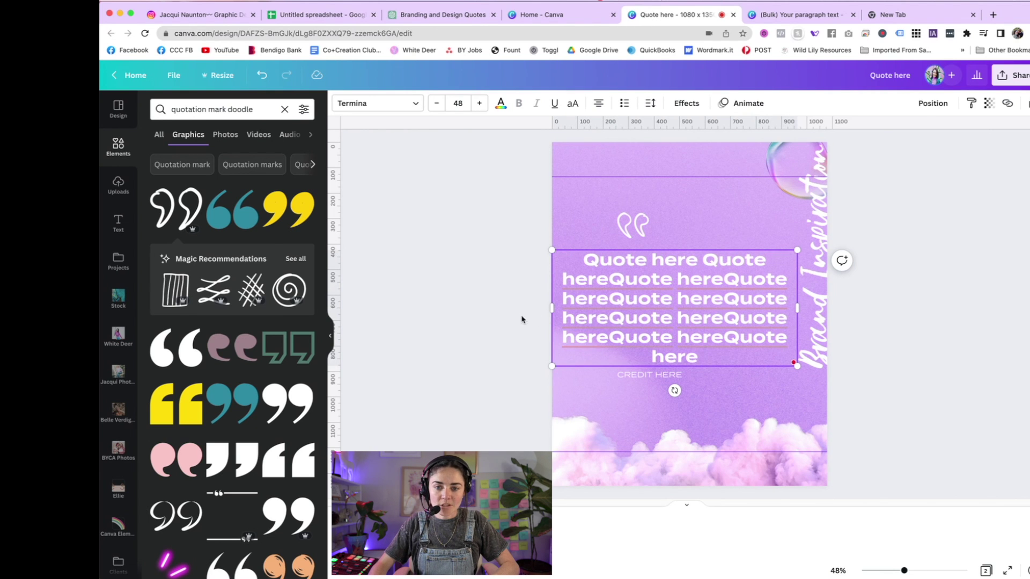
key(Escape)
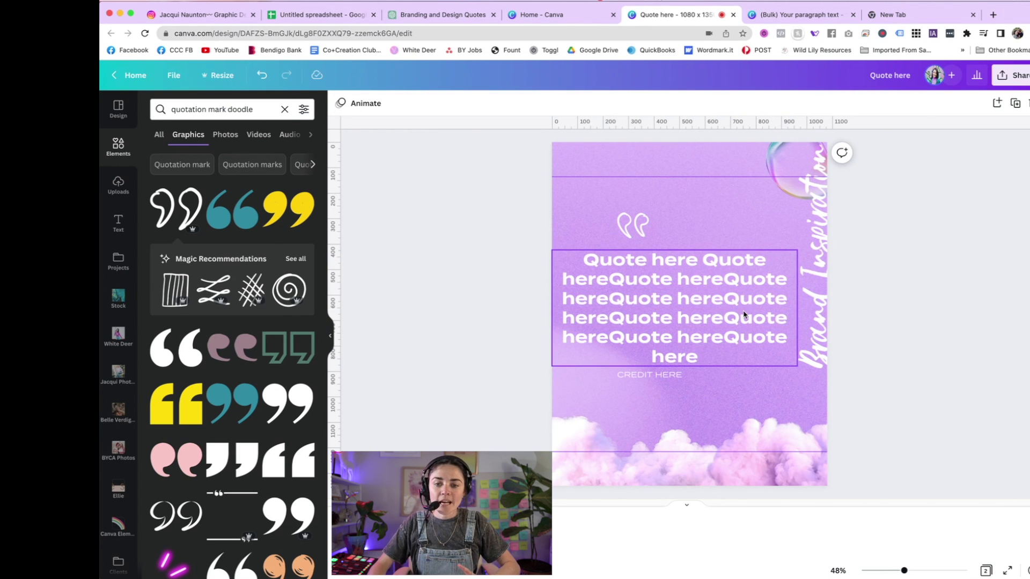
- Left-align the quote text, shift it right and narrow its box to clear the vertical Brand Inspiration text
click(662, 305)
drag(662, 304, 699, 301)
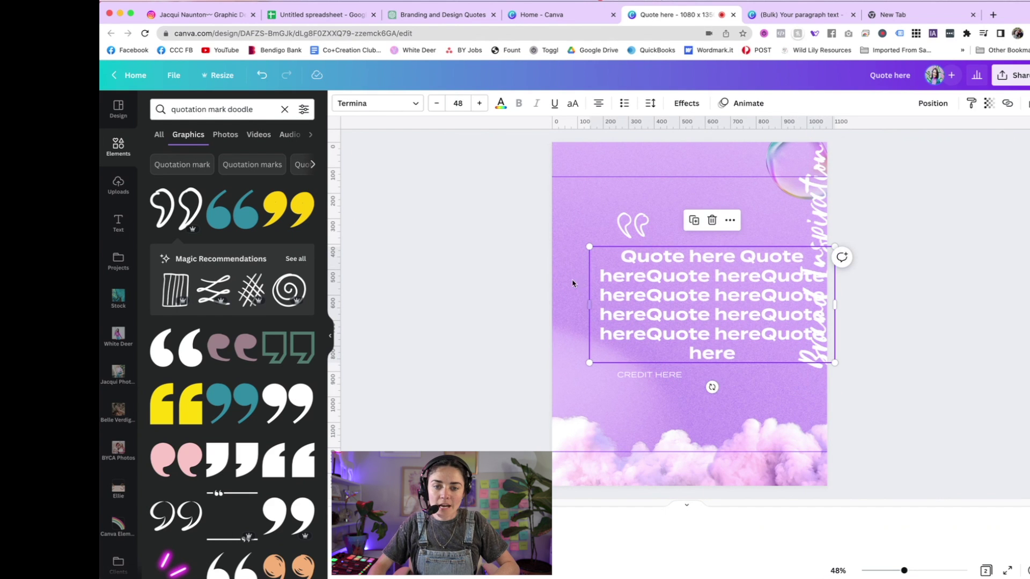
click(598, 103)
drag(835, 305, 776, 308)
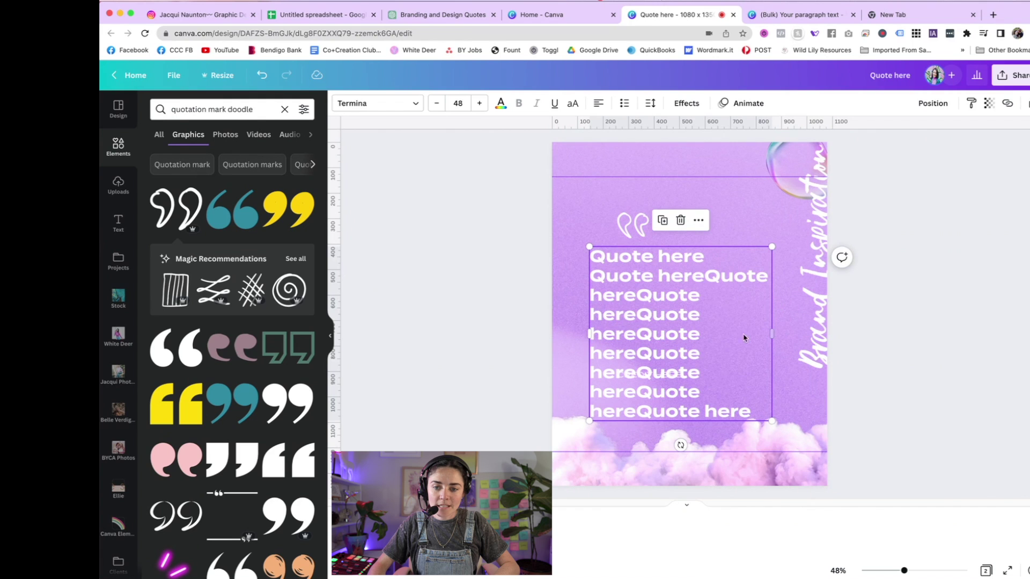
- Delete the last lines of the repeated quote placeholder so that five lines remain above the credit
click(713, 330)
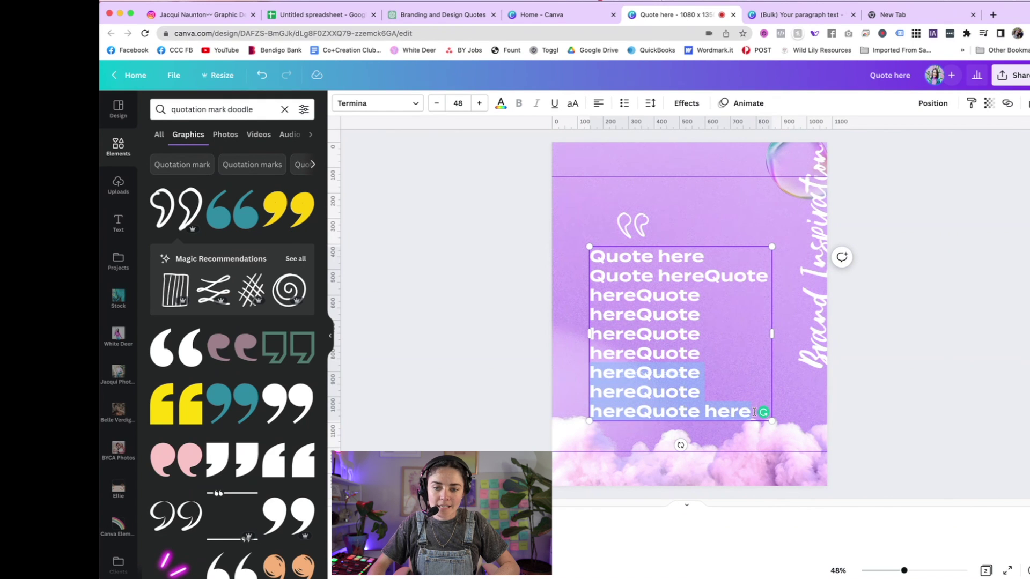
key(BackSpace)
key(BackSpace)
key(BackSpace)
key(BackSpace)
key(BackSpace)
key(BackSpace)
key(BackSpace)
key(BackSpace)
key(BackSpace)
key(BackSpace)
key(BackSpace)
key(BackSpace)
key(BackSpace)
key(BackSpace)
key(BackSpace)
key(BackSpace)
key(BackSpace)
key(BackSpace)
key(BackSpace)
key(BackSpace)
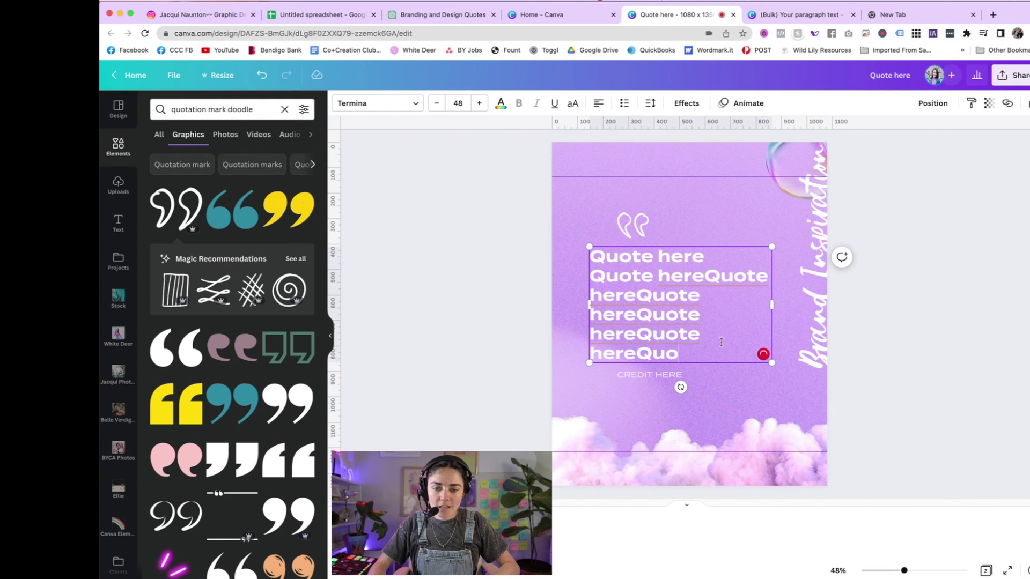
key(BackSpace)
click(501, 329)
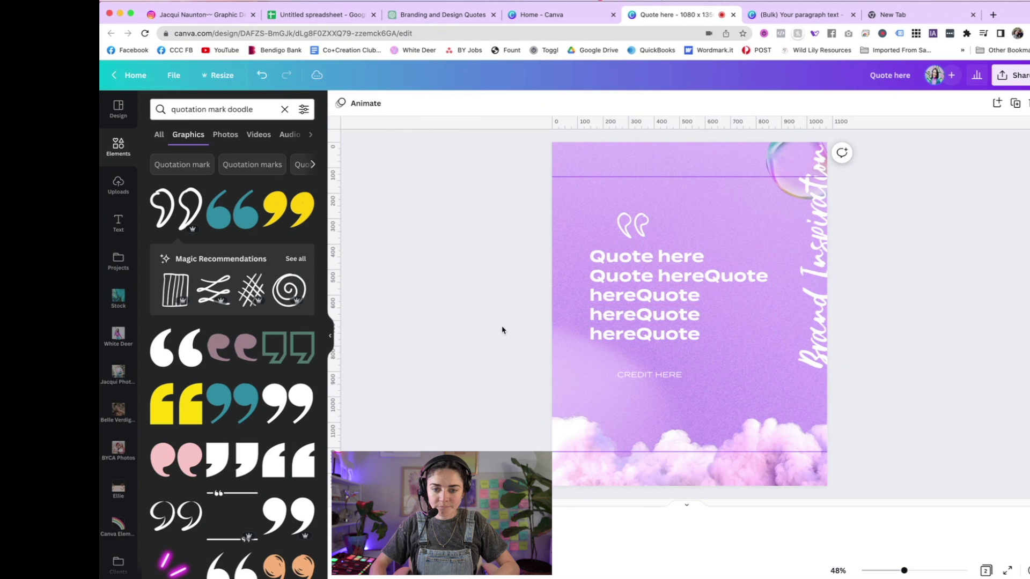
- Move the credit text and the quotation marks to line up with the quote text's left edge
double_click(635, 375)
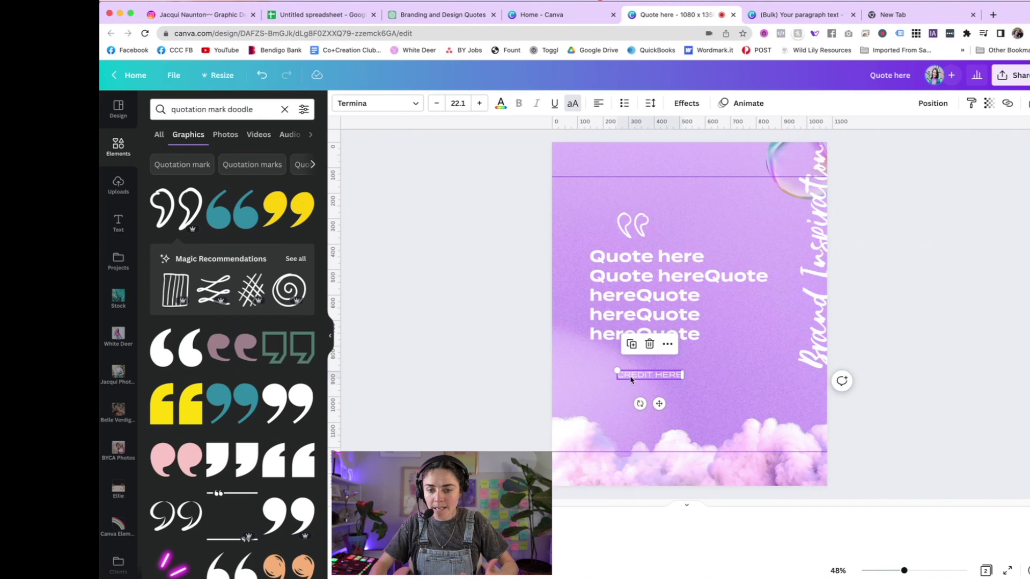
drag(630, 380, 603, 379)
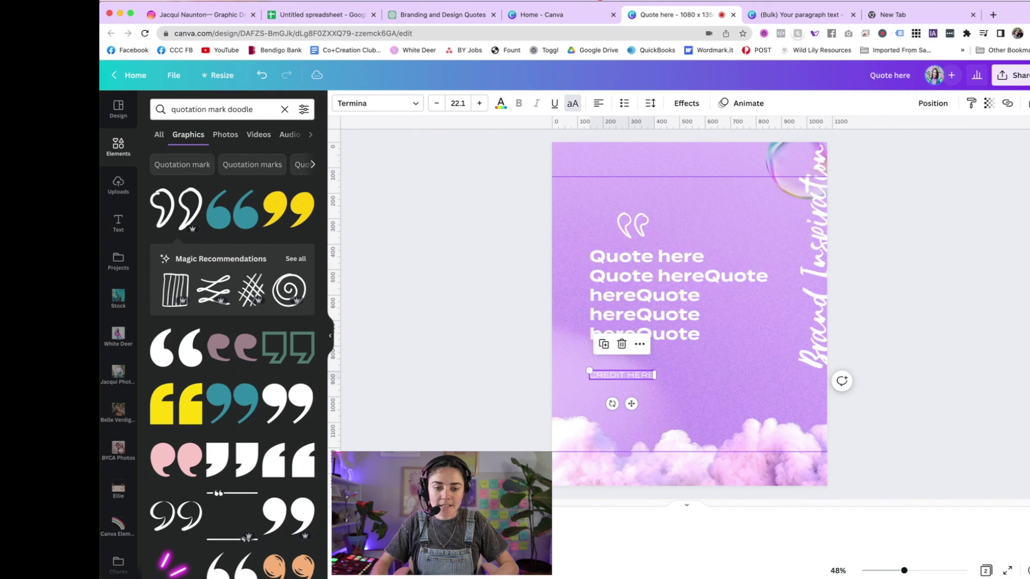
click(510, 389)
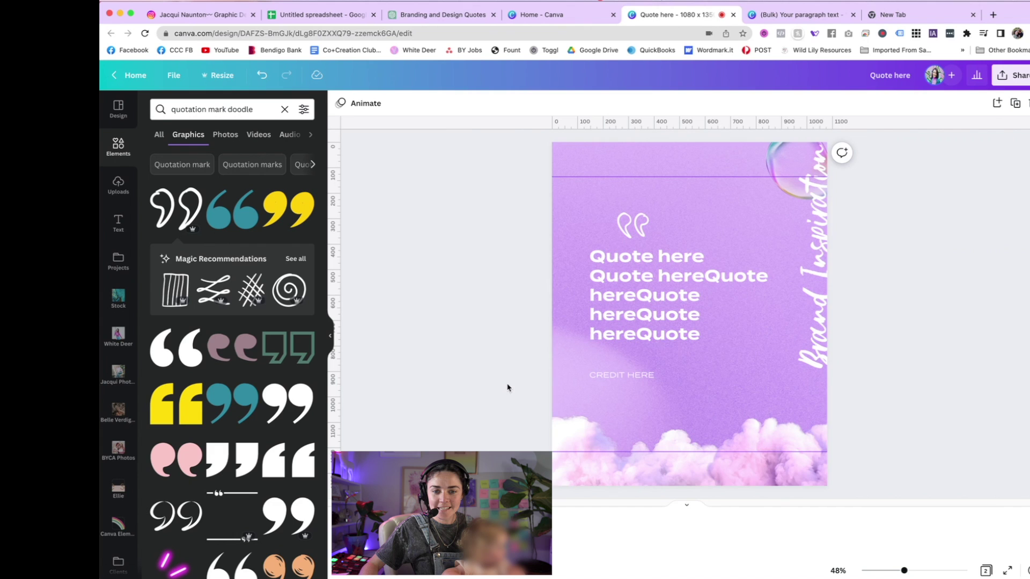
click(626, 230)
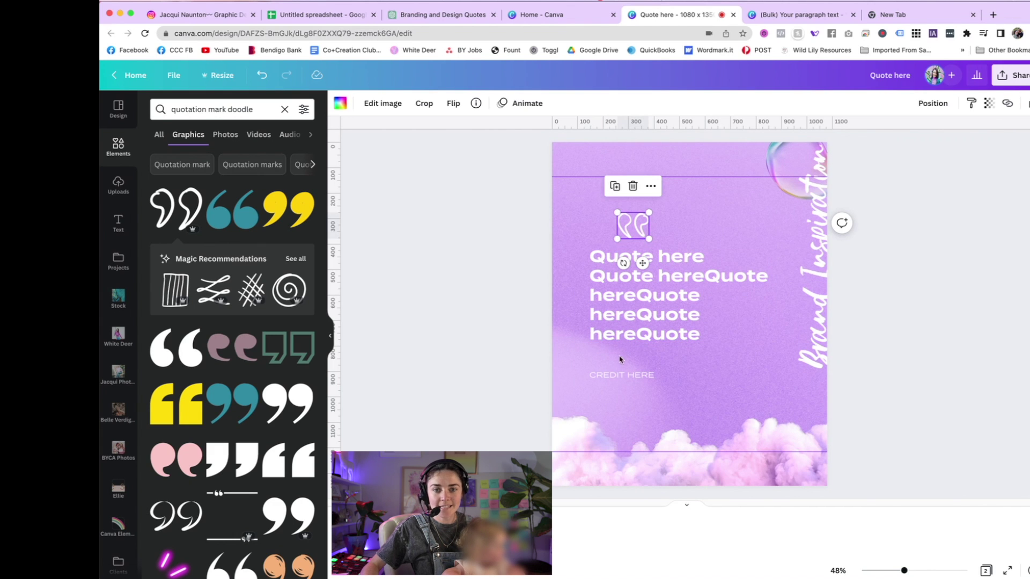
click(621, 375)
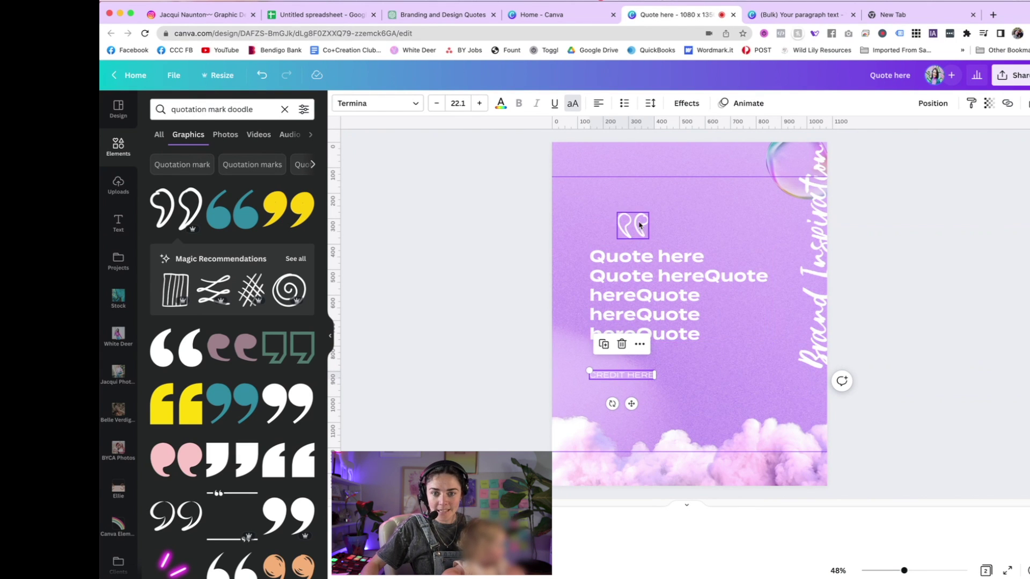
drag(633, 224, 605, 224)
click(446, 277)
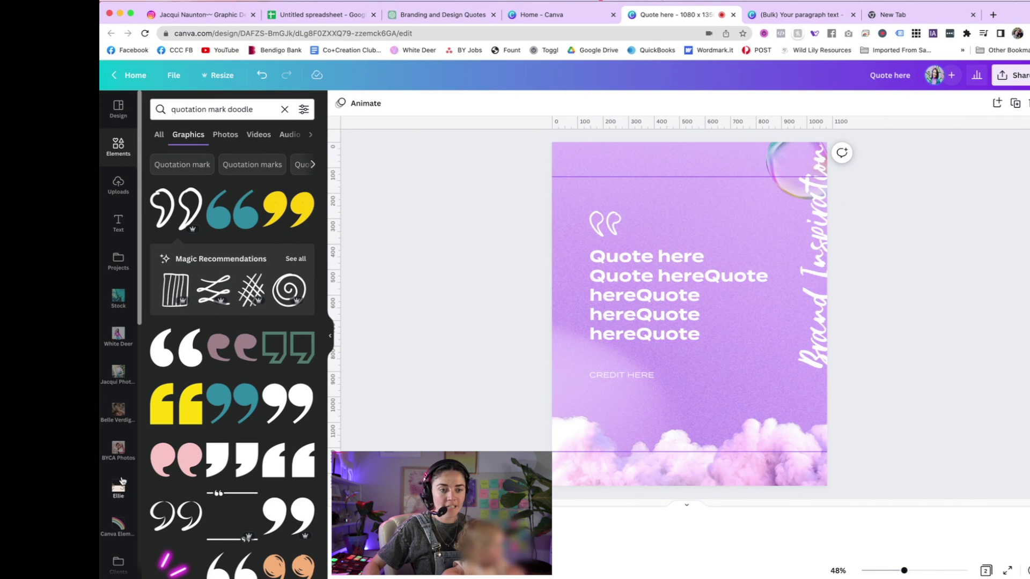
- Find the Bulk create app by searching Canva's apps for "bulk" and open it
scroll(119, 466, down, 5)
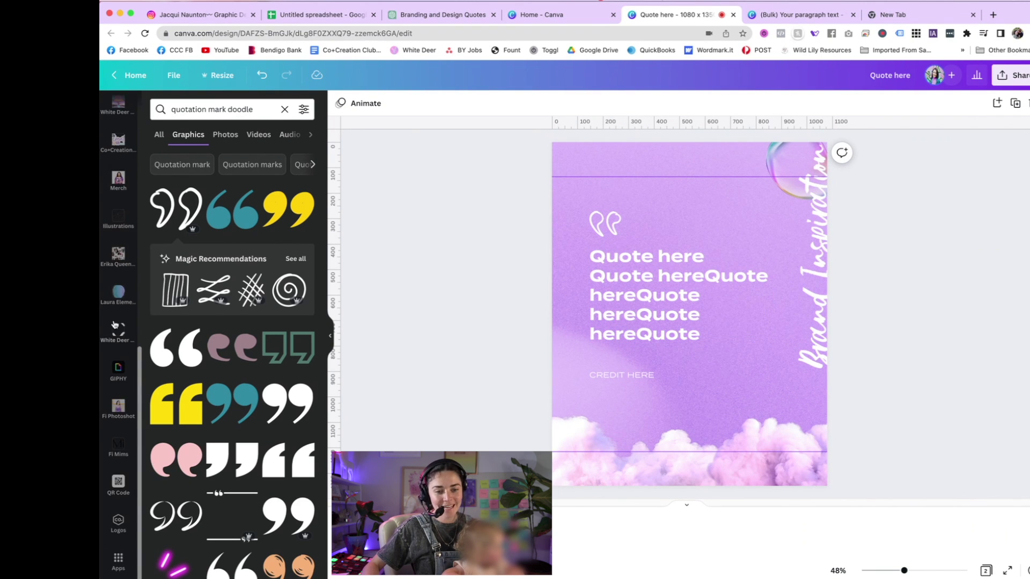
scroll(114, 324, up, 3)
scroll(115, 323, down, 7)
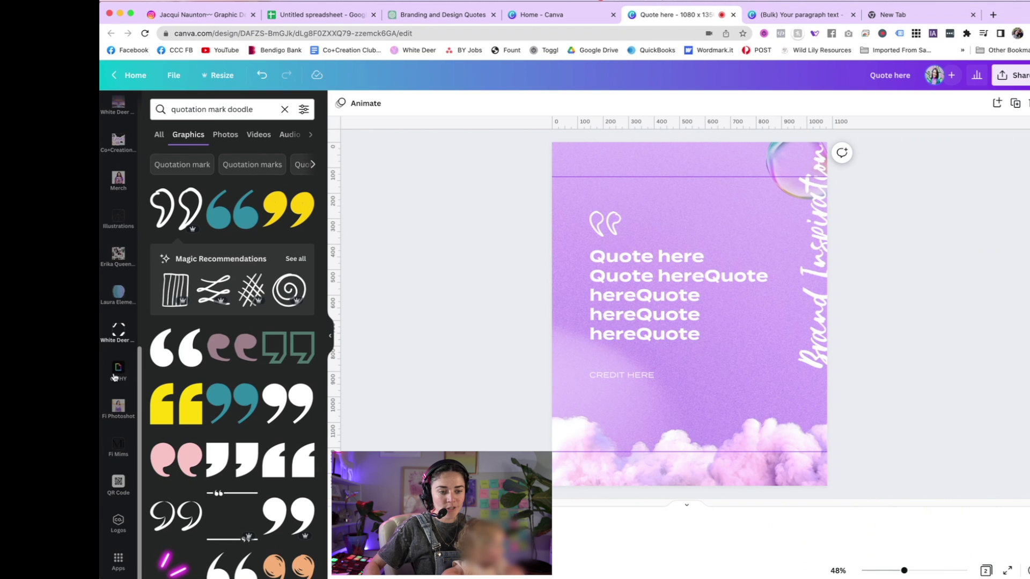
click(119, 561)
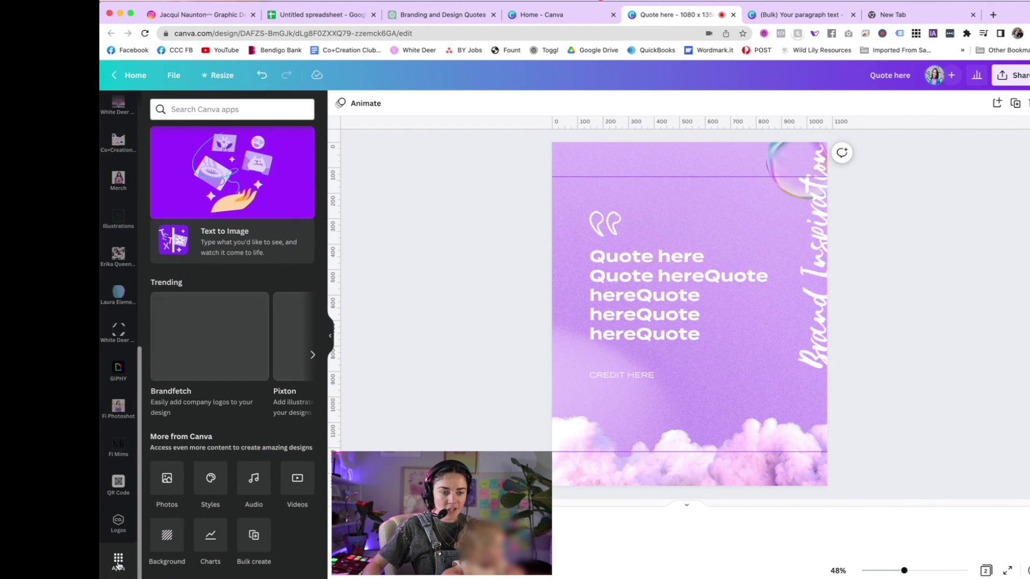
click(223, 109)
text(bulk)
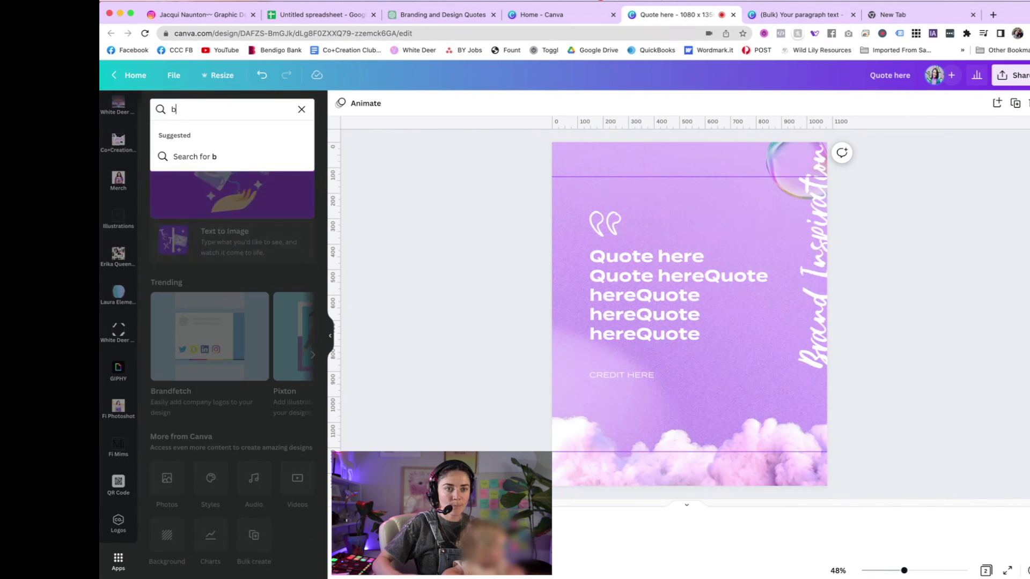
key(Return)
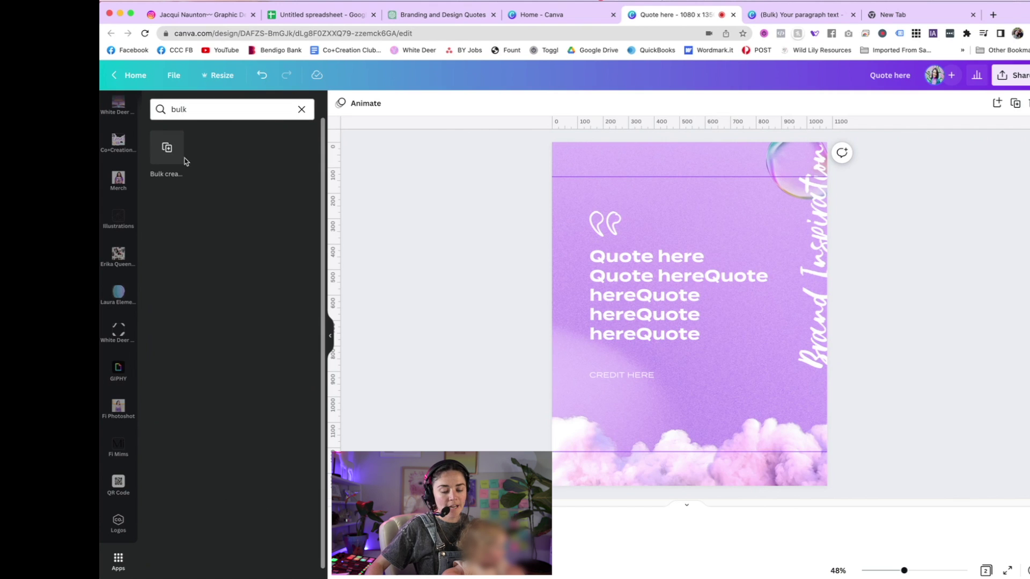
click(166, 149)
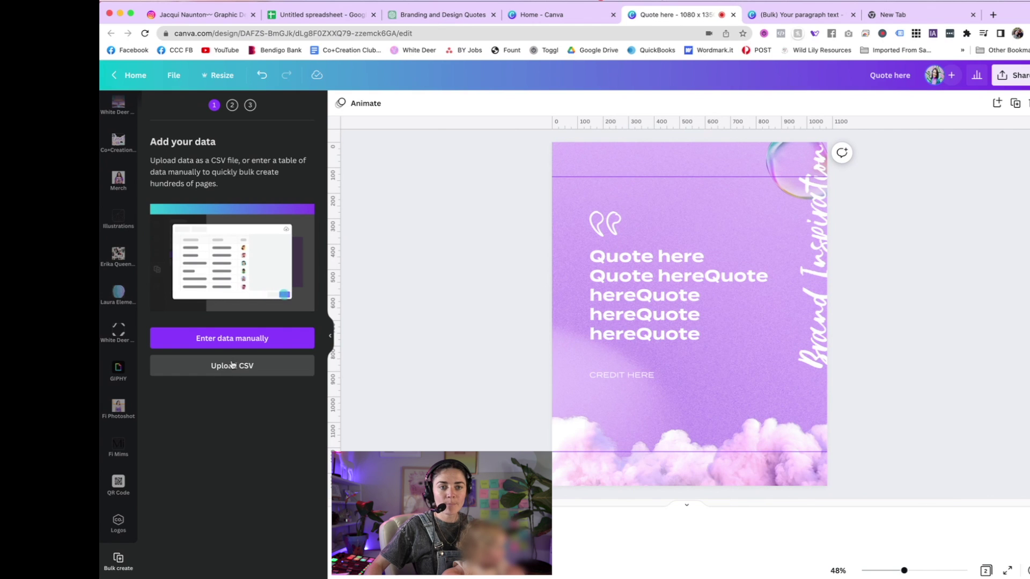
- Switch to the quotes spreadsheet in Google Sheets and download it as Comma Separated Values (.csv)
click(316, 16)
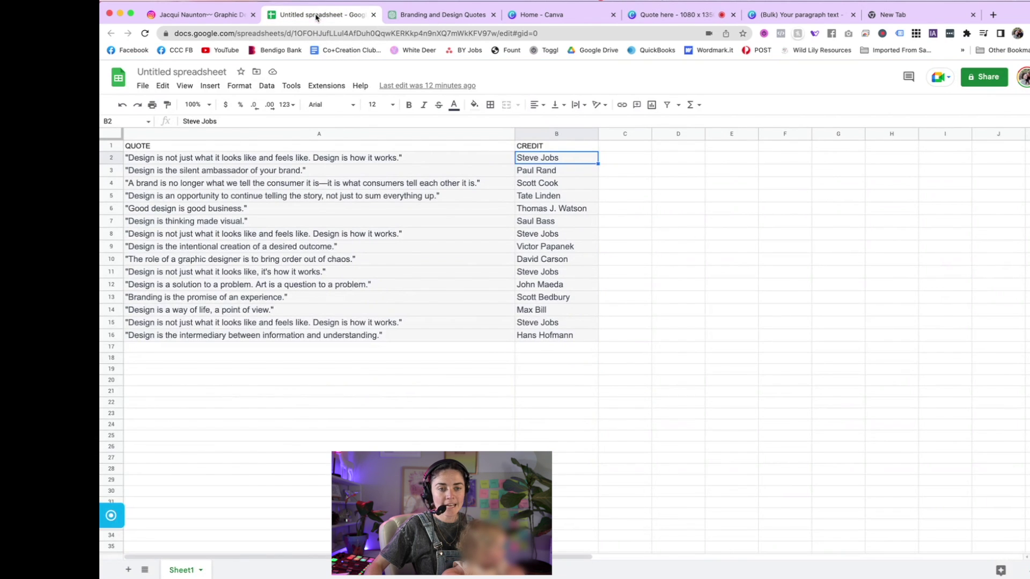
click(144, 87)
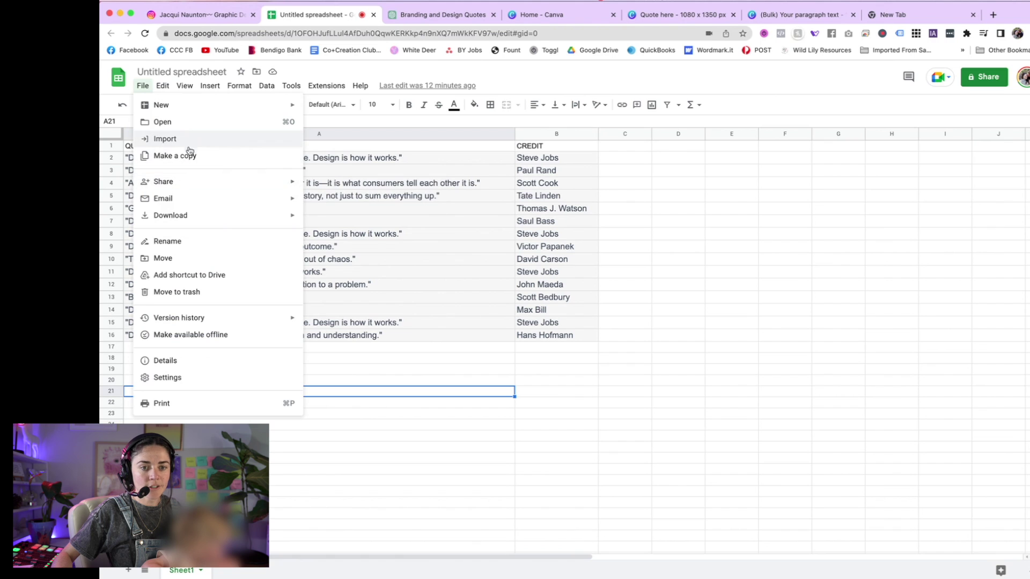
mouse_move(188, 217)
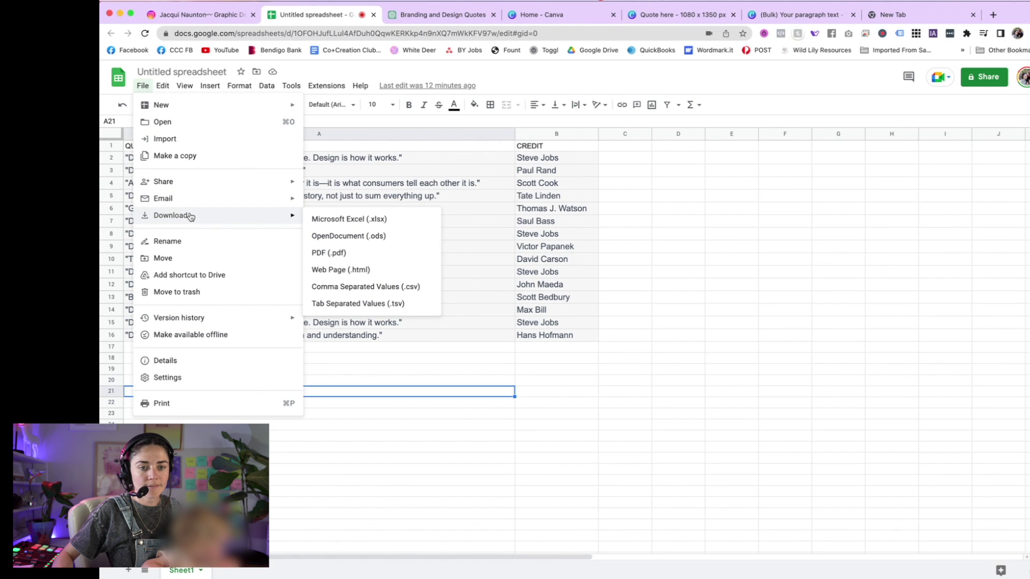
click(343, 287)
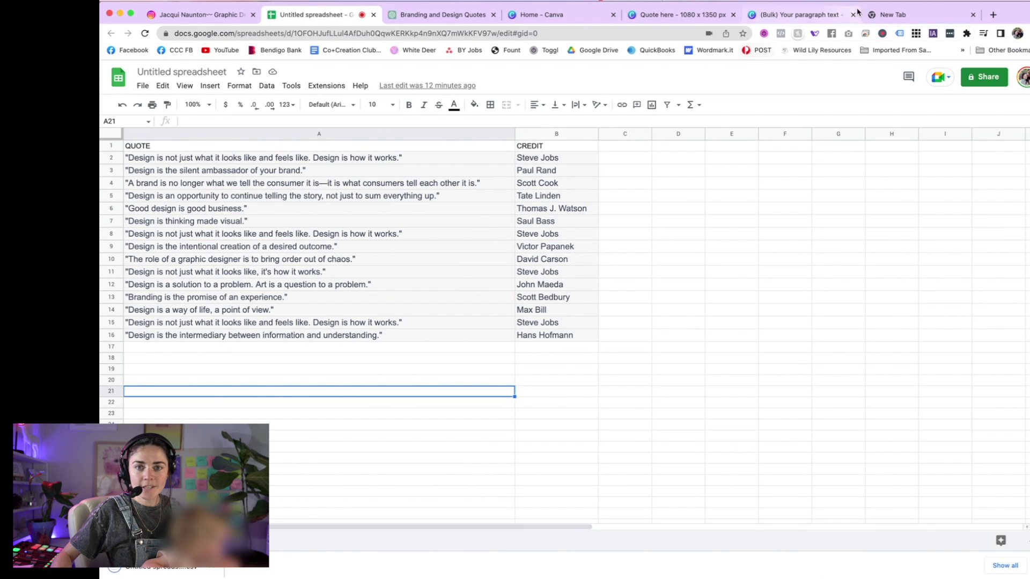
- Return to the Canva quote design and upload the downloaded quotes CSV as the Bulk create data
click(659, 19)
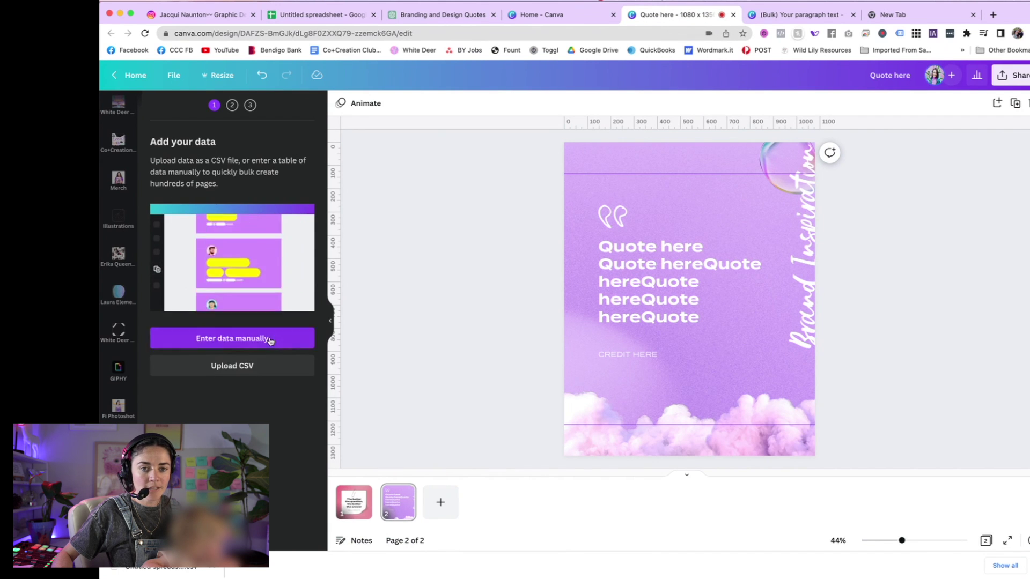
click(271, 337)
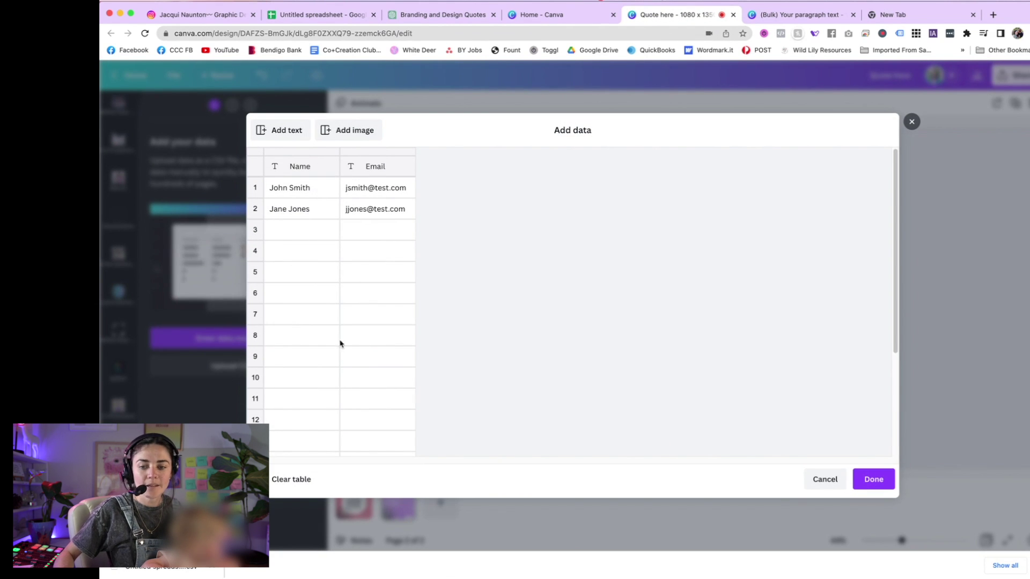
click(826, 482)
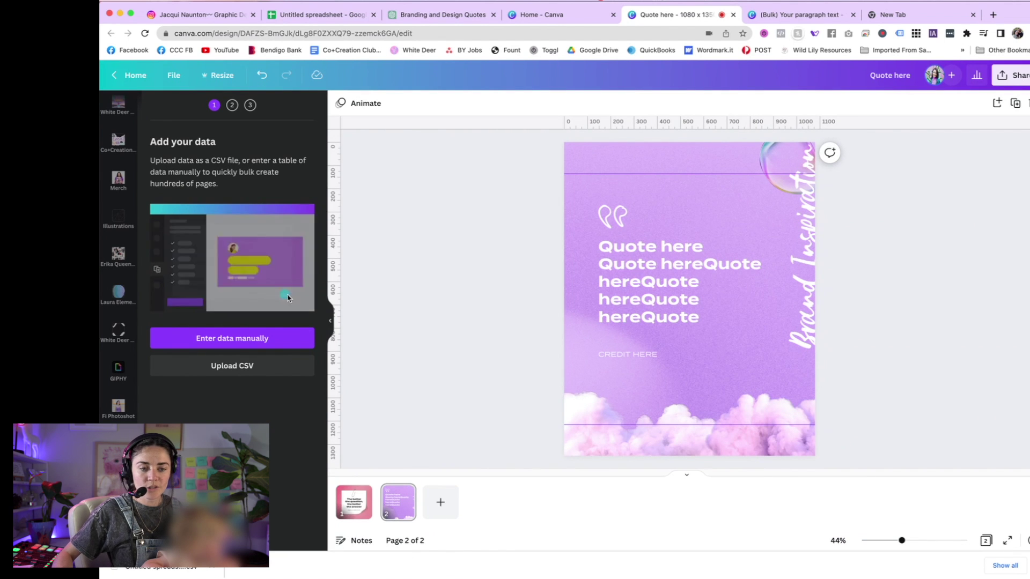
click(220, 370)
click(327, 92)
key(Return)
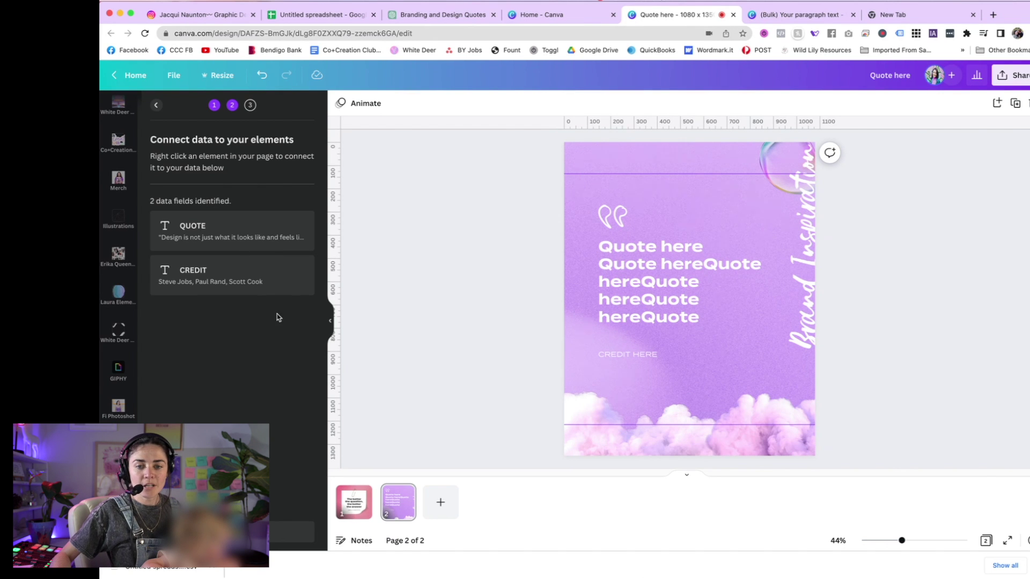
- Connect the repeated "Quote here" text box on the purple template to the QUOTE data field
click(669, 277)
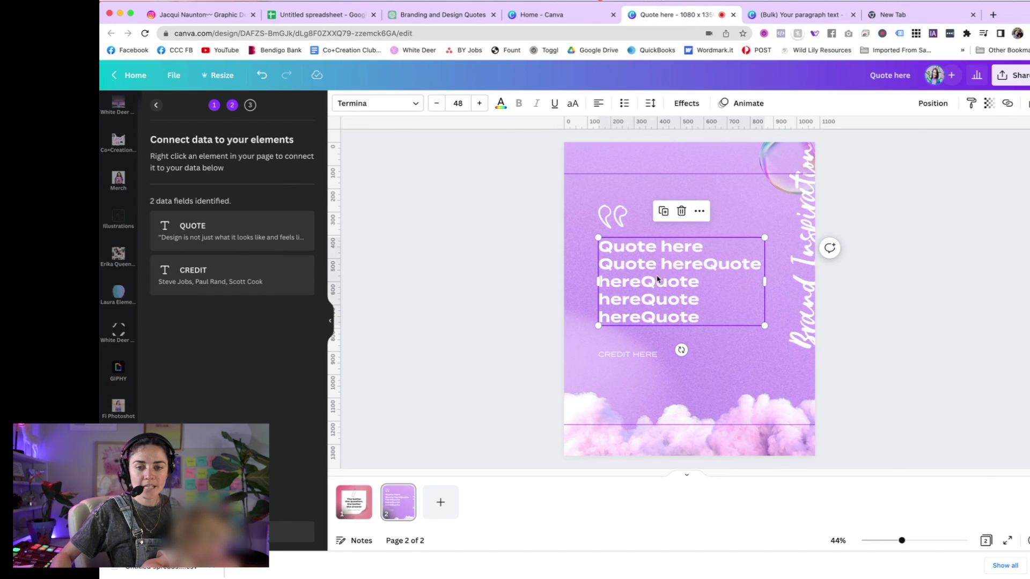
right_click(678, 263)
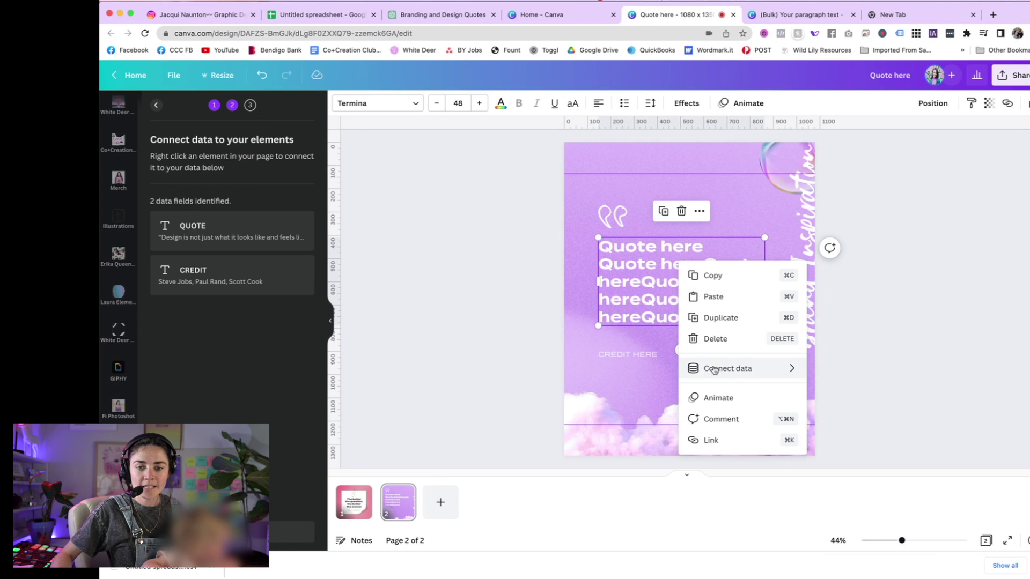
mouse_move(695, 376)
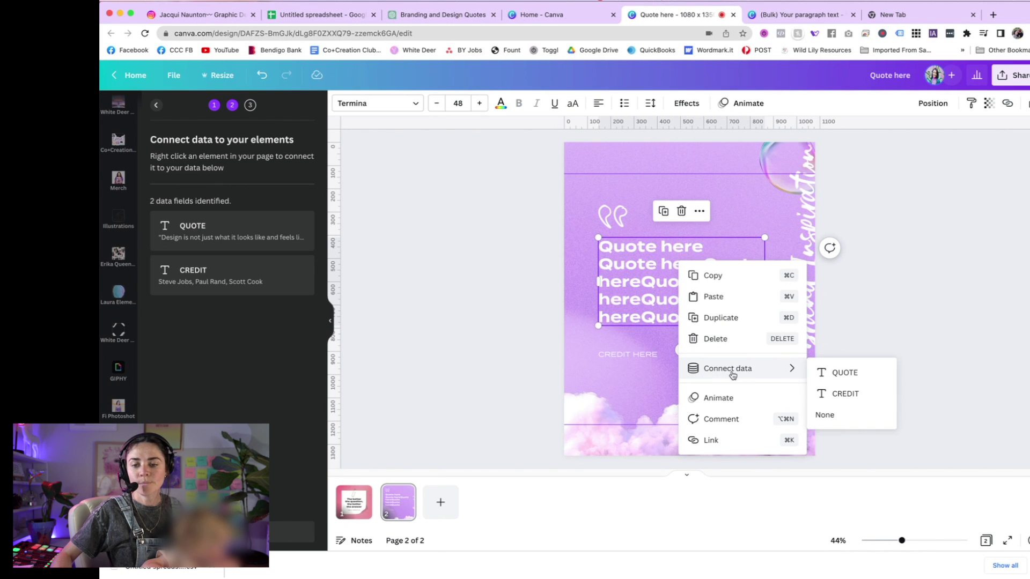
click(850, 375)
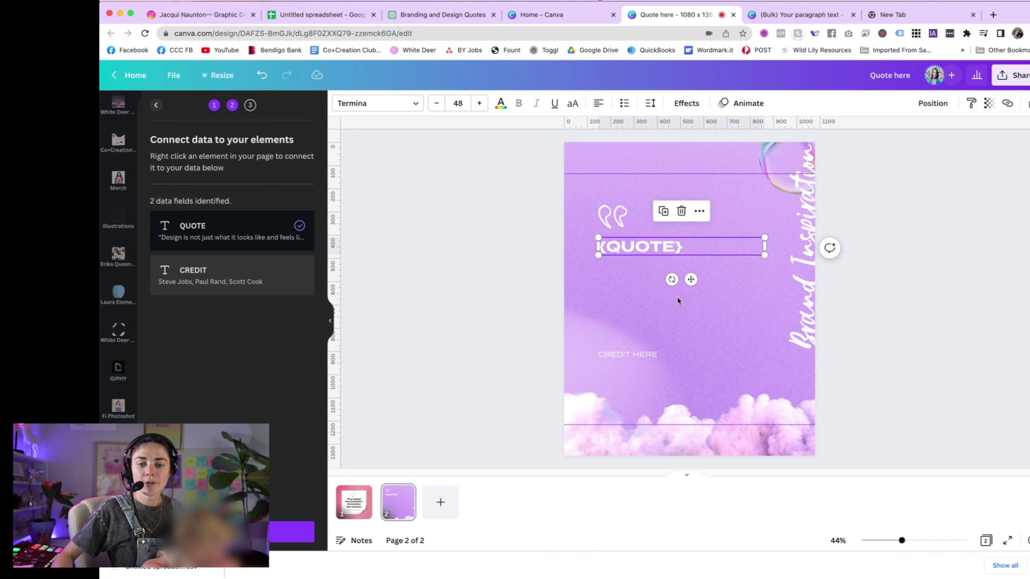
- Connect the "CREDIT HERE" text on the purple template to the CREDIT data field
click(646, 360)
right_click(644, 358)
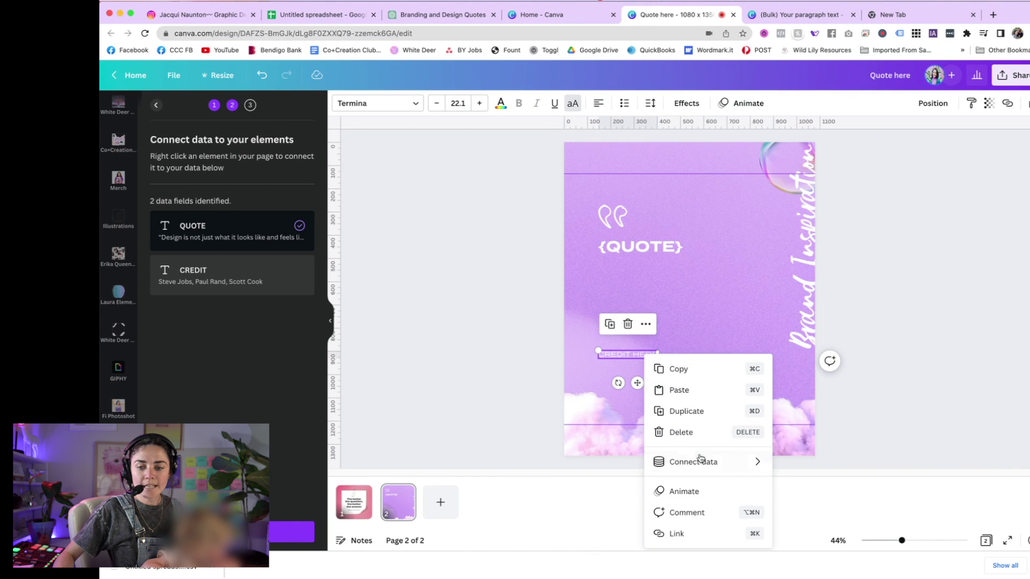
mouse_move(713, 462)
click(804, 486)
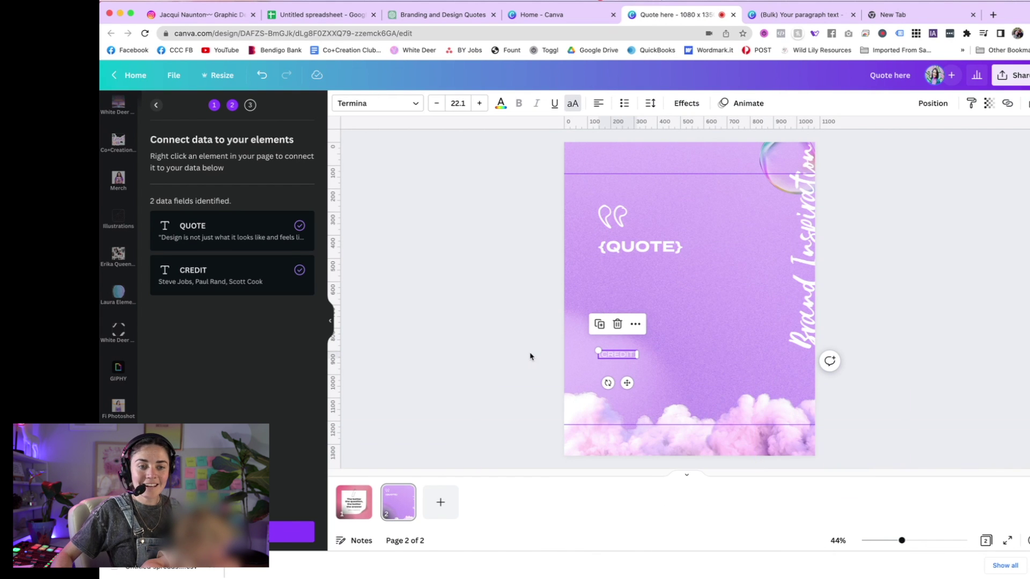
- Generate pages from all the quote rows and check pages 2 and 3 of the new bulk design
click(294, 532)
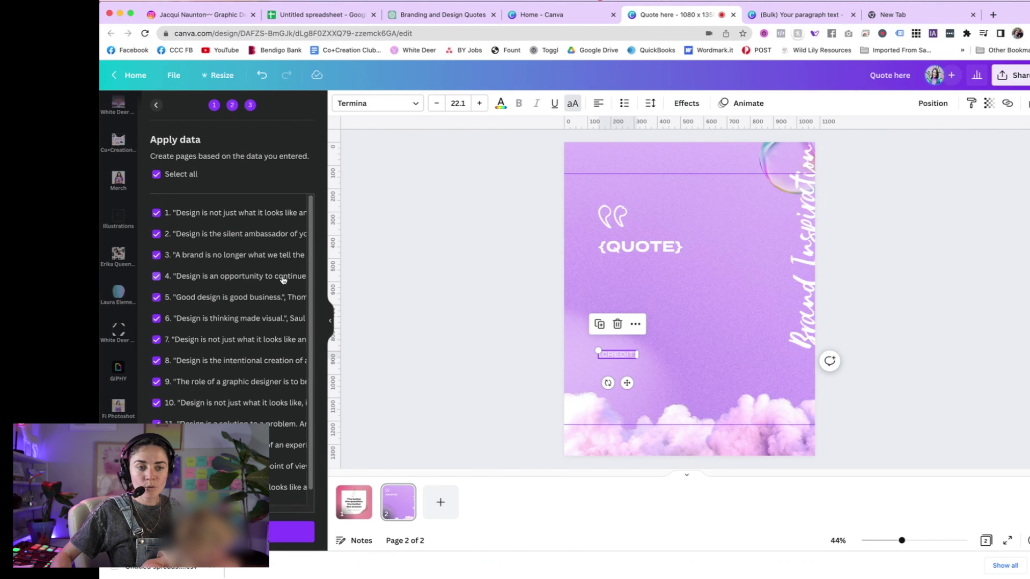
scroll(278, 251, down, 1)
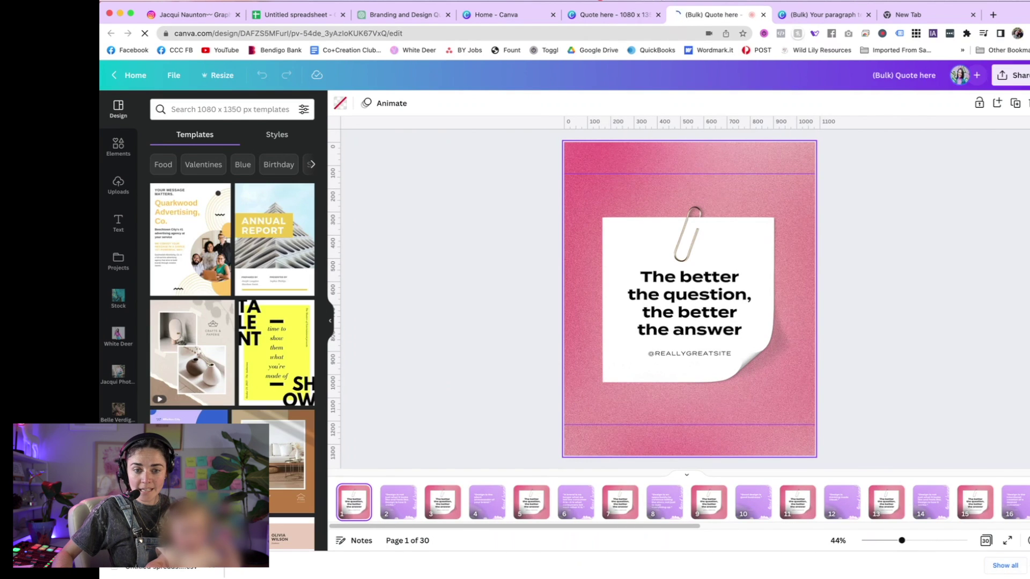
click(1027, 566)
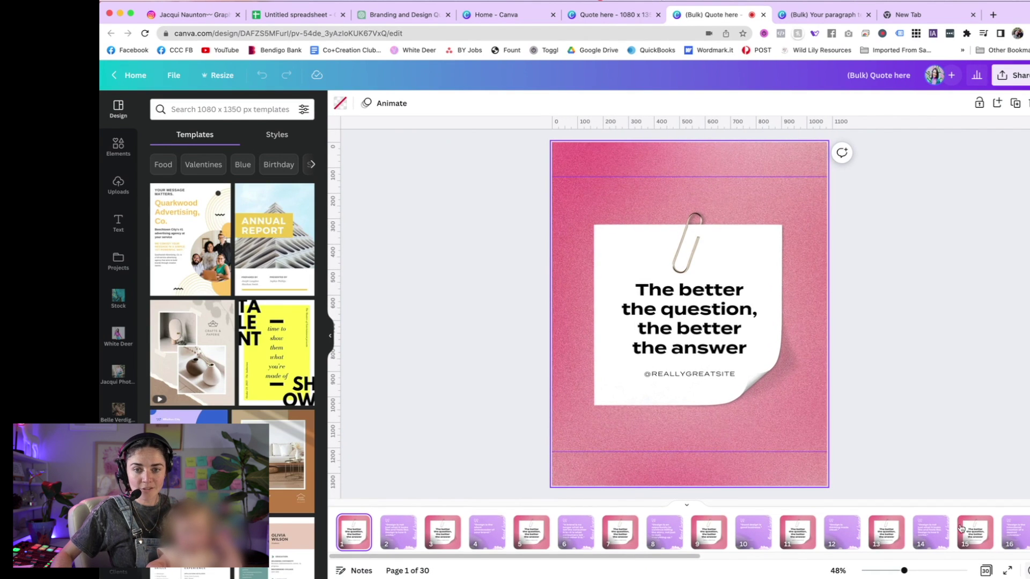
click(388, 538)
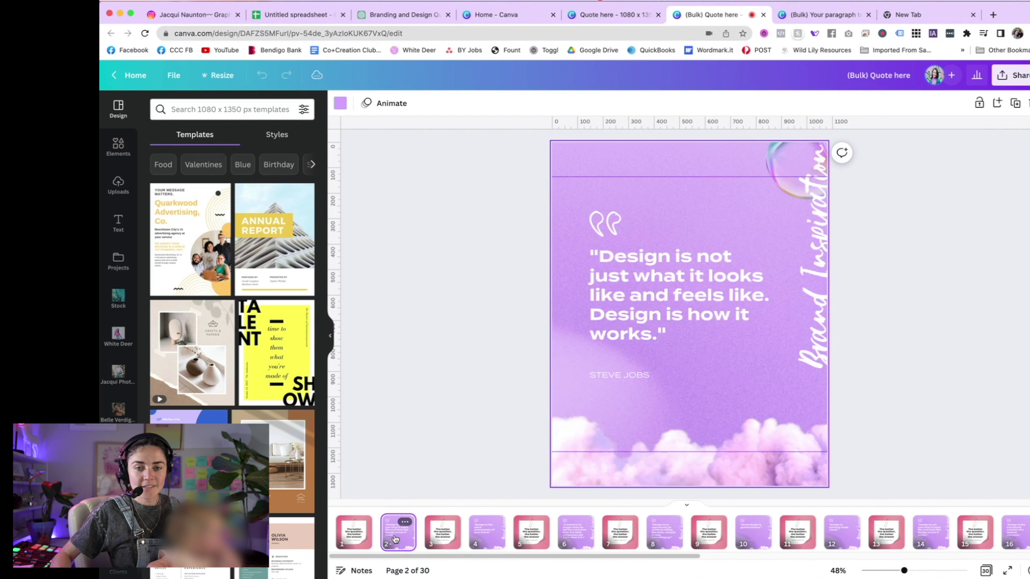
click(449, 539)
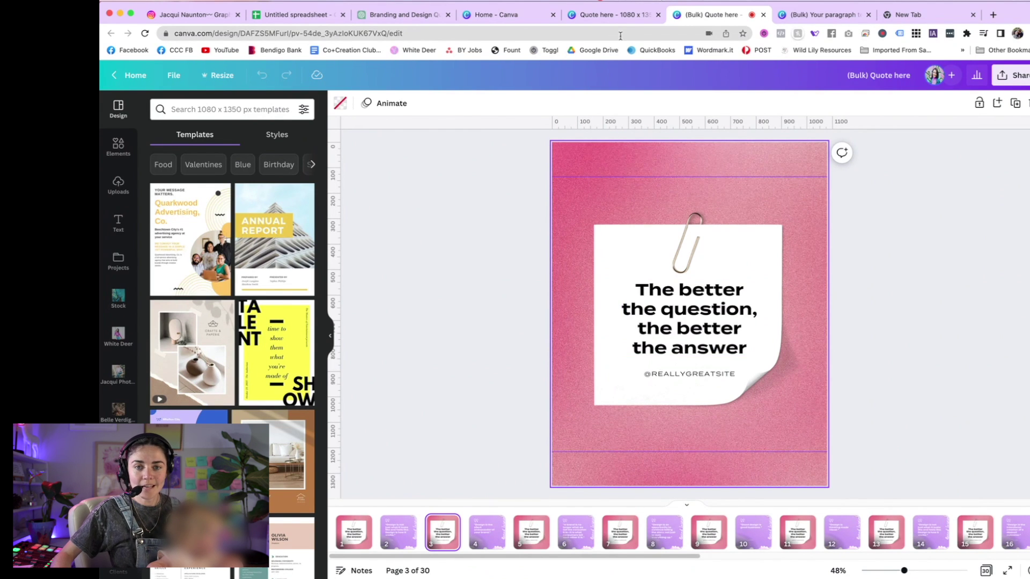
- Return to the original design's data connection stage and connect the pink template's main quote text to the QUOTE field
click(600, 21)
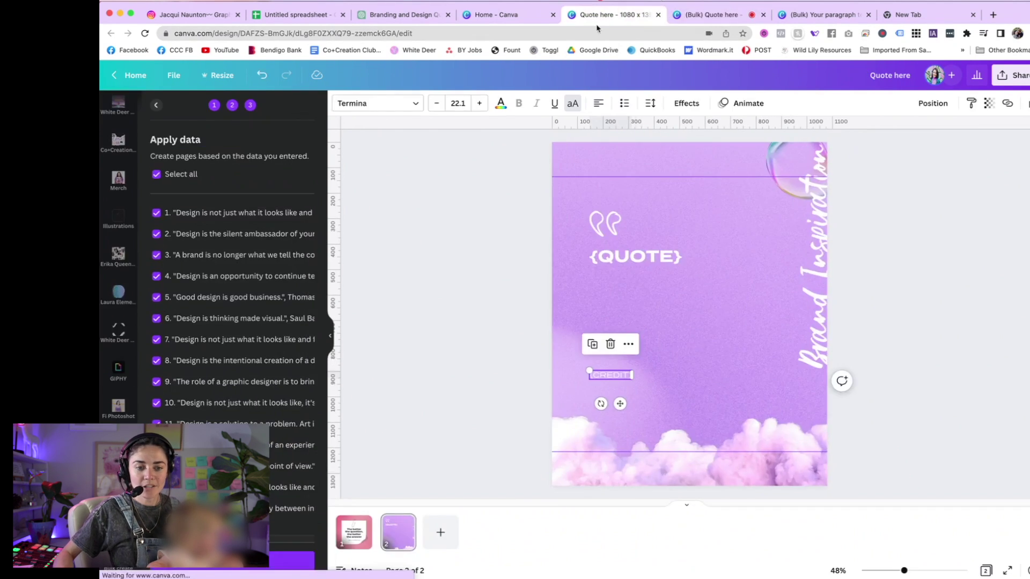
click(358, 541)
click(690, 319)
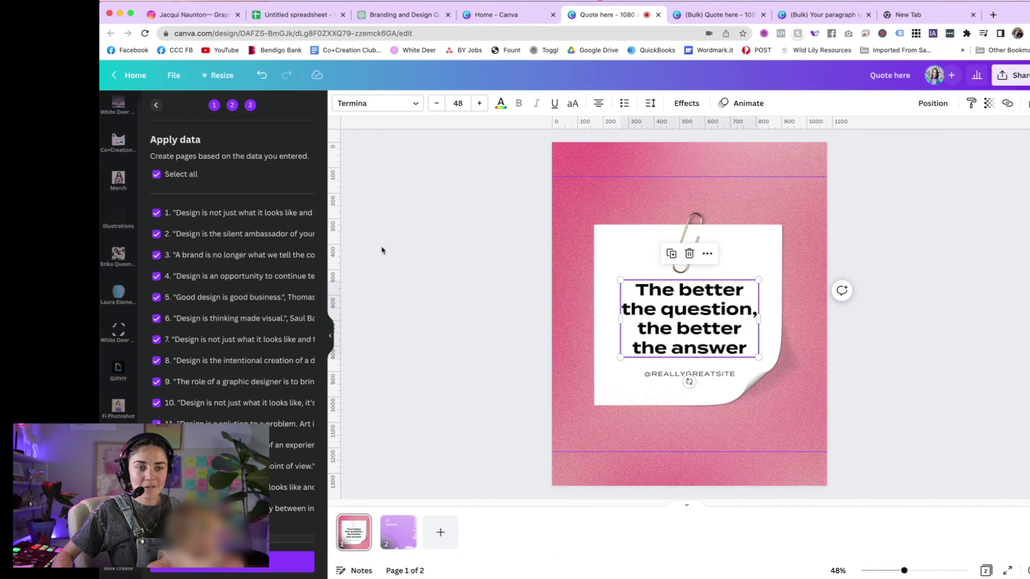
right_click(665, 293)
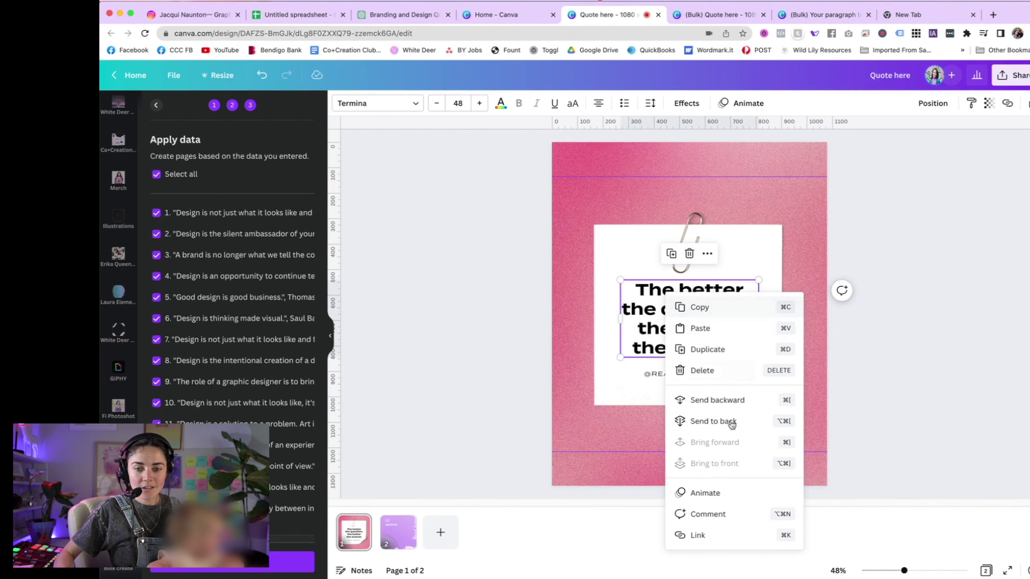
click(611, 379)
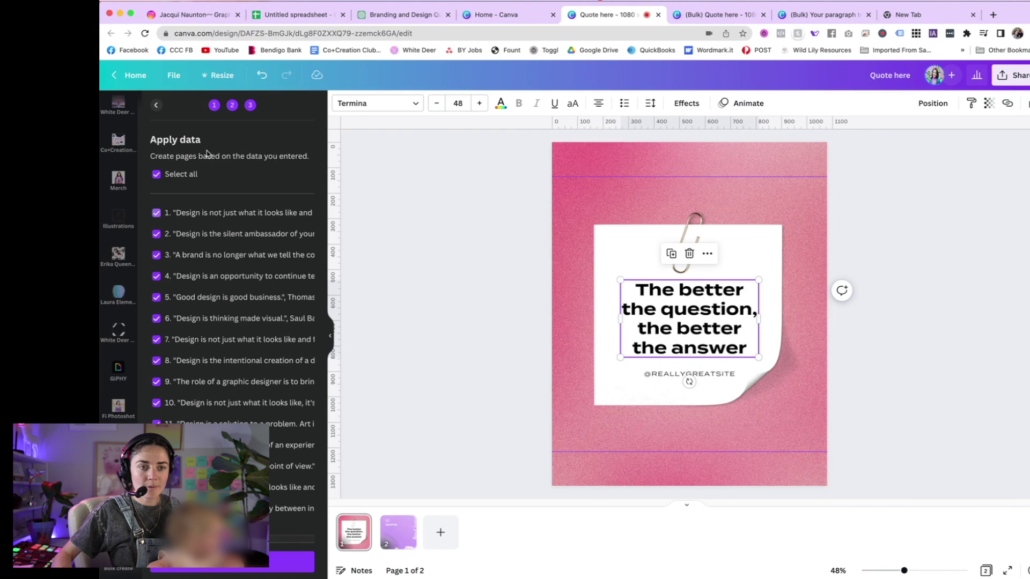
click(156, 106)
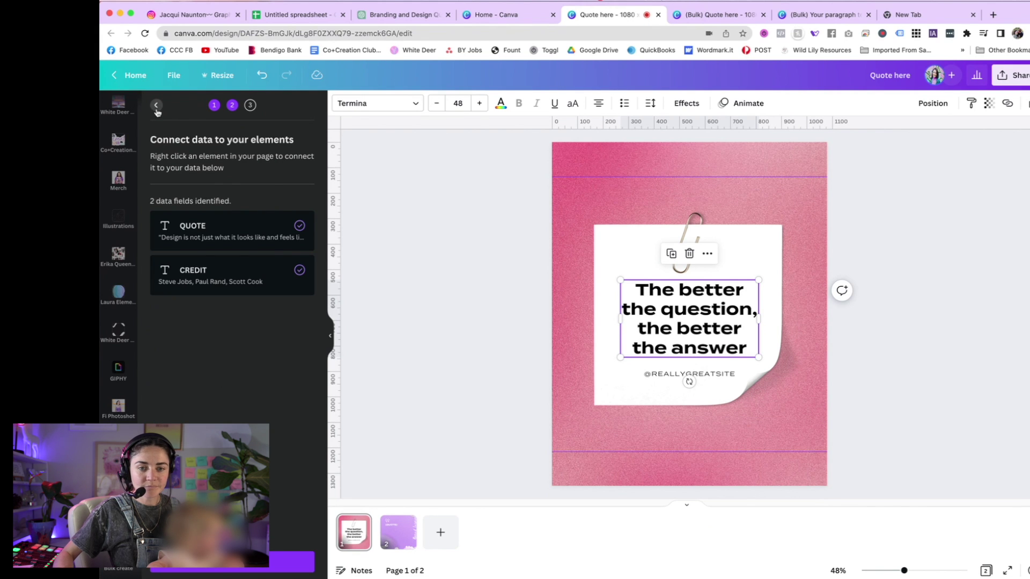
right_click(701, 304)
mouse_move(766, 491)
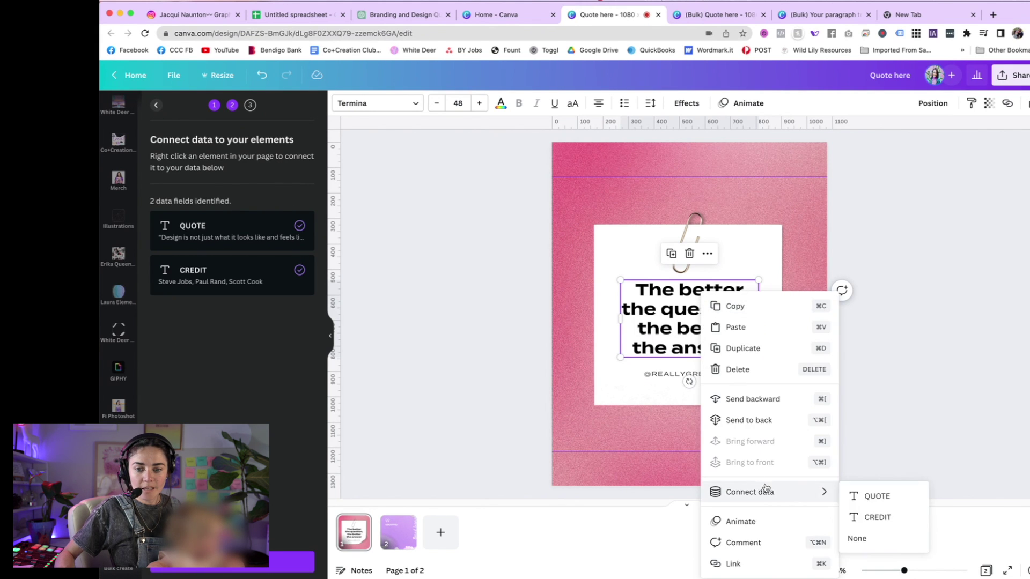
click(853, 498)
click(710, 375)
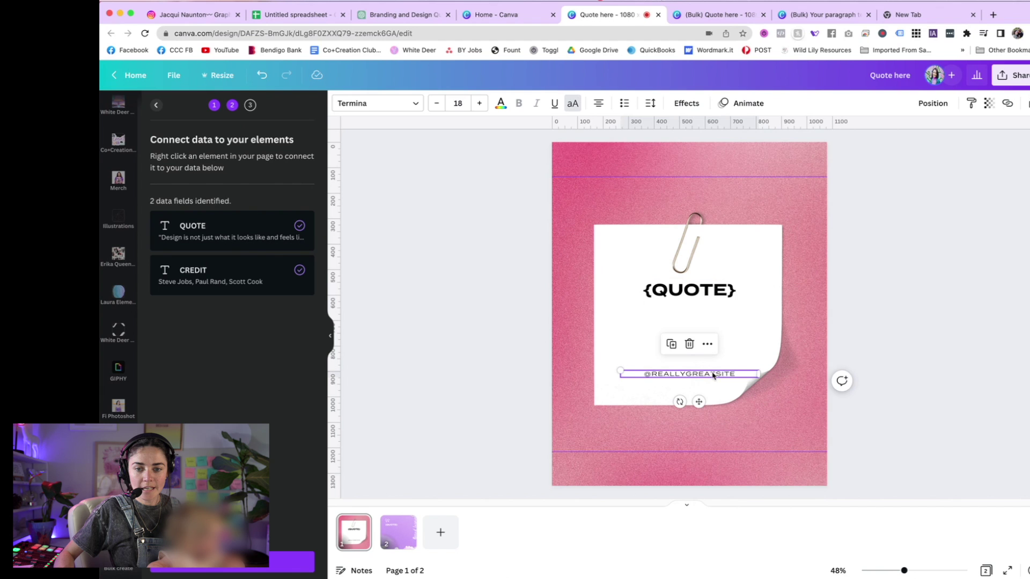
right_click(714, 376)
mouse_move(809, 495)
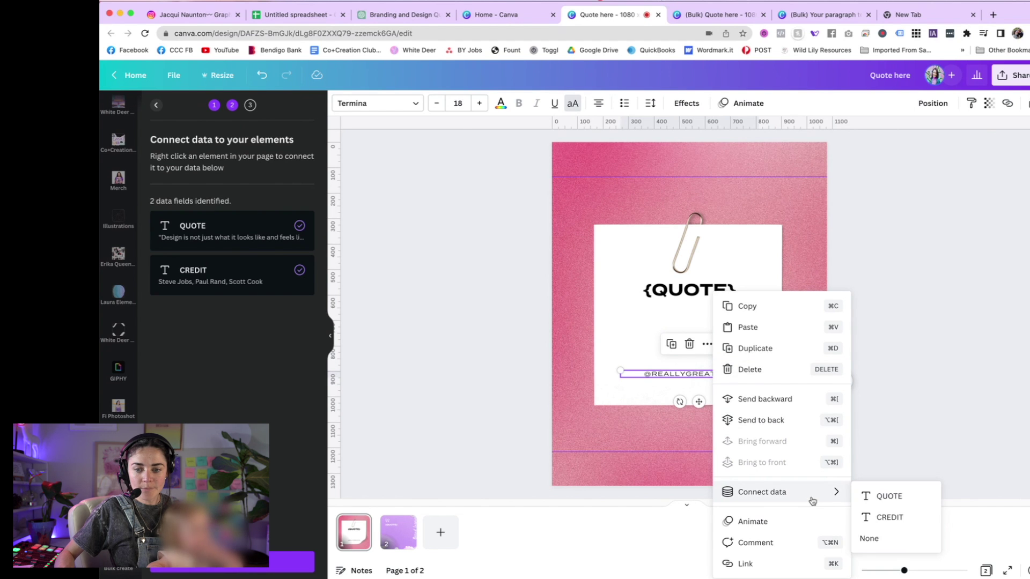
click(872, 516)
click(409, 372)
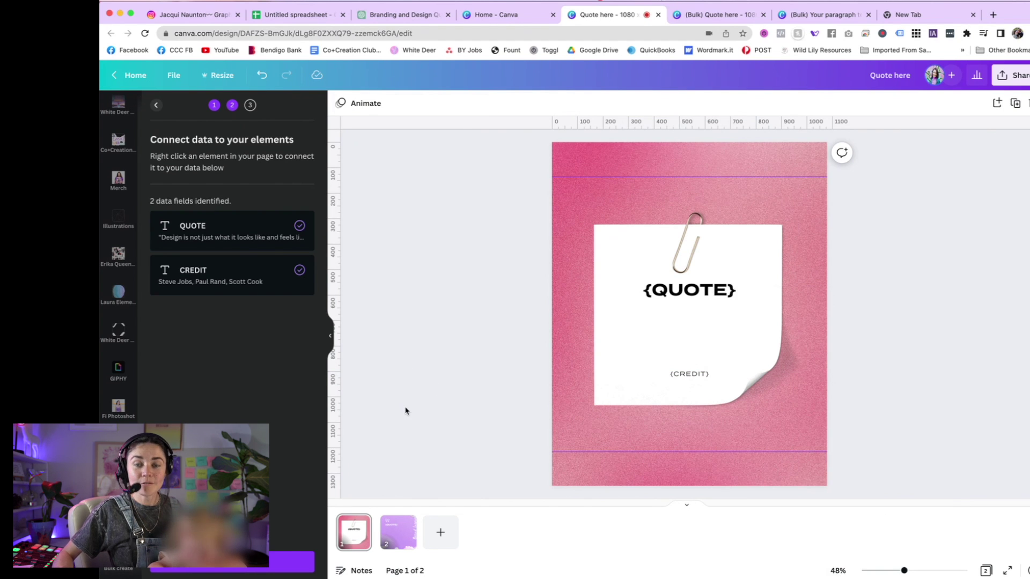
click(276, 569)
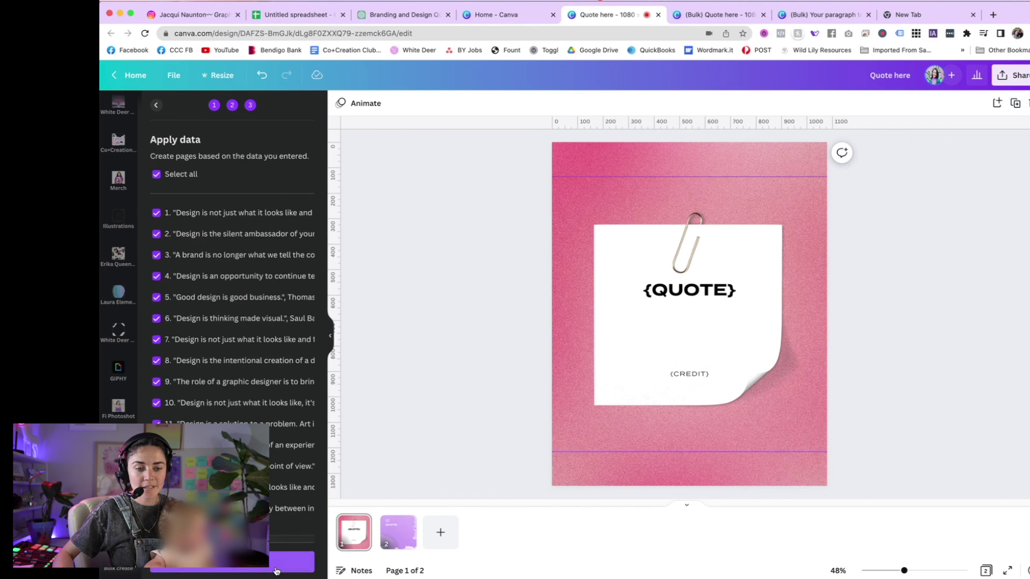
- Generate the bulk design from all quote rows and compare the pink and purple versions on pages 2 to 6
click(276, 568)
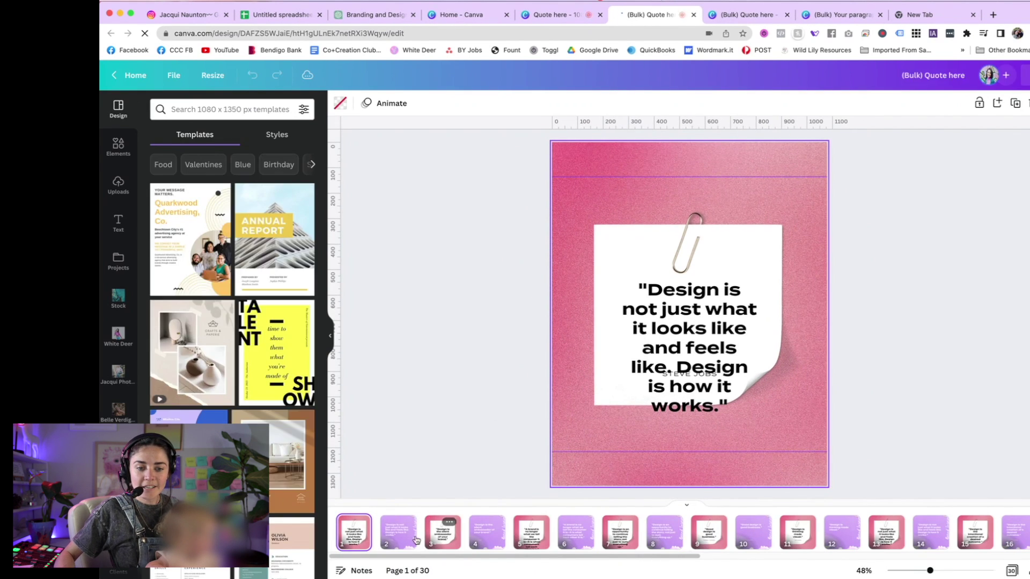
click(417, 539)
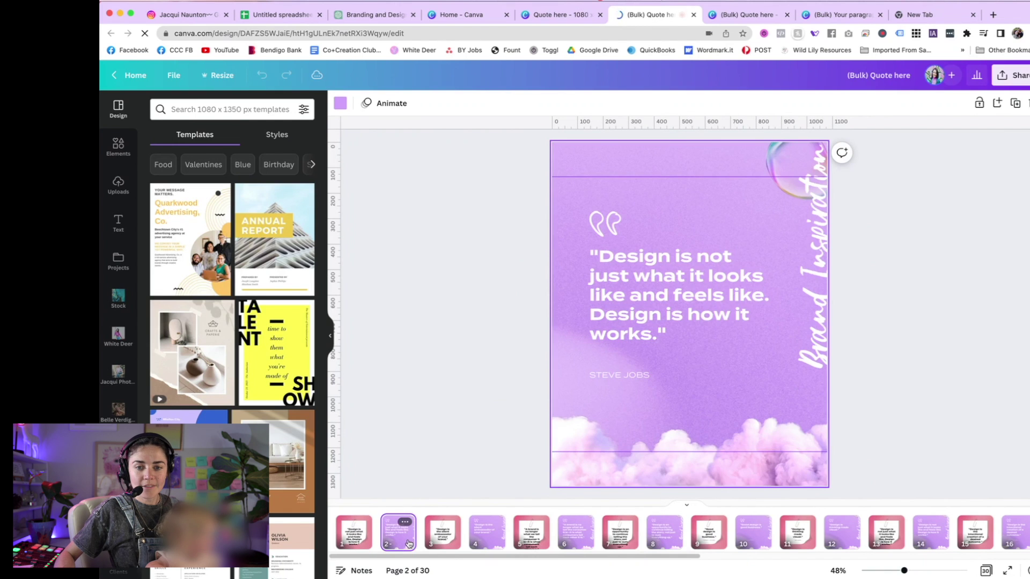
click(449, 546)
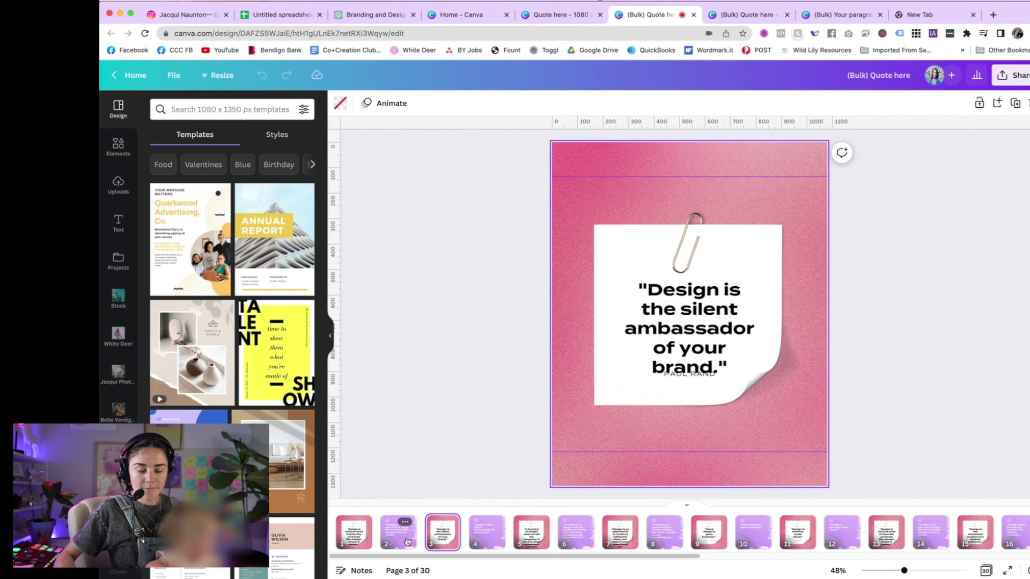
click(407, 542)
click(459, 542)
key(Right)
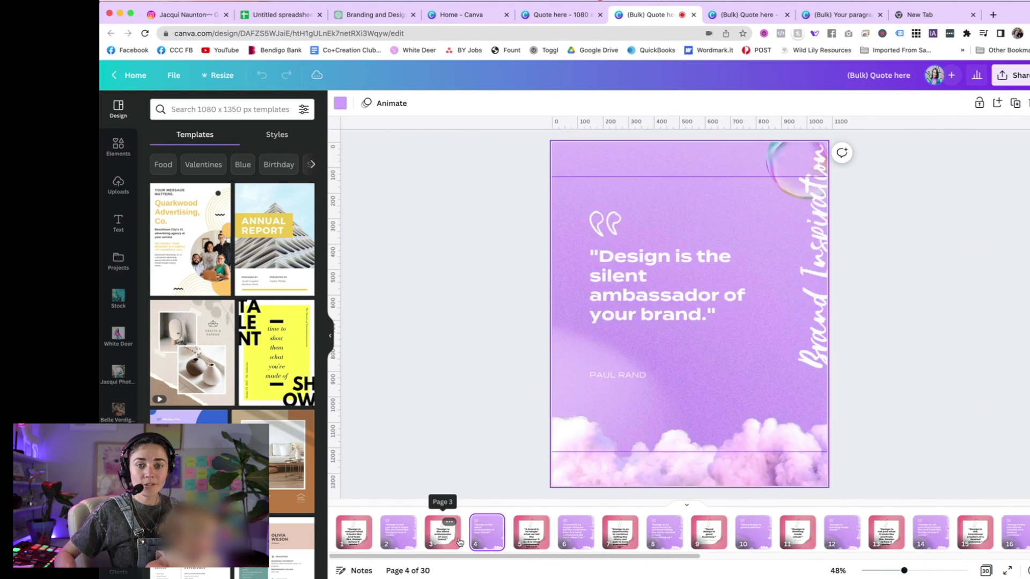
key(Right)
key(Left)
key(Left)
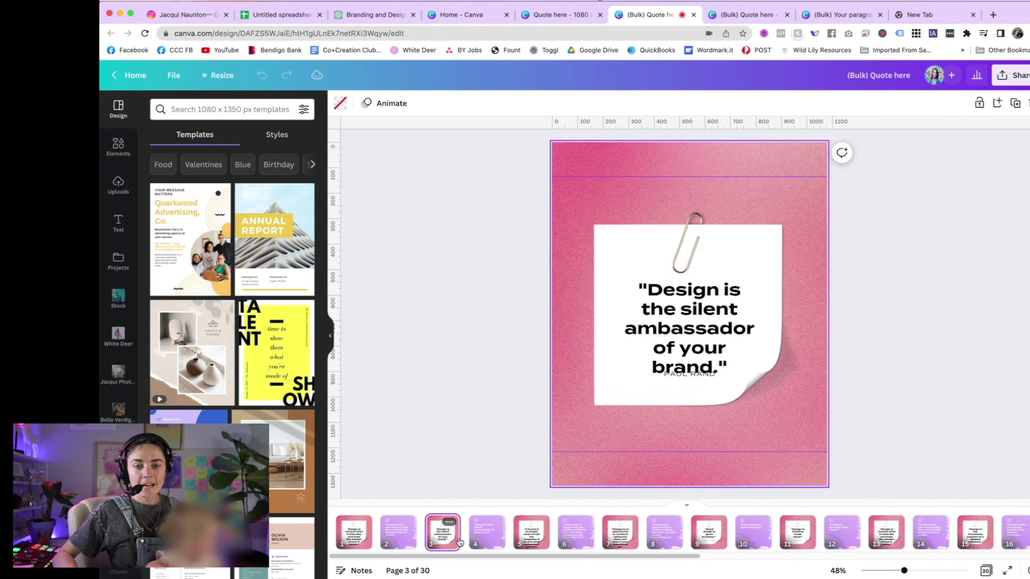
click(487, 533)
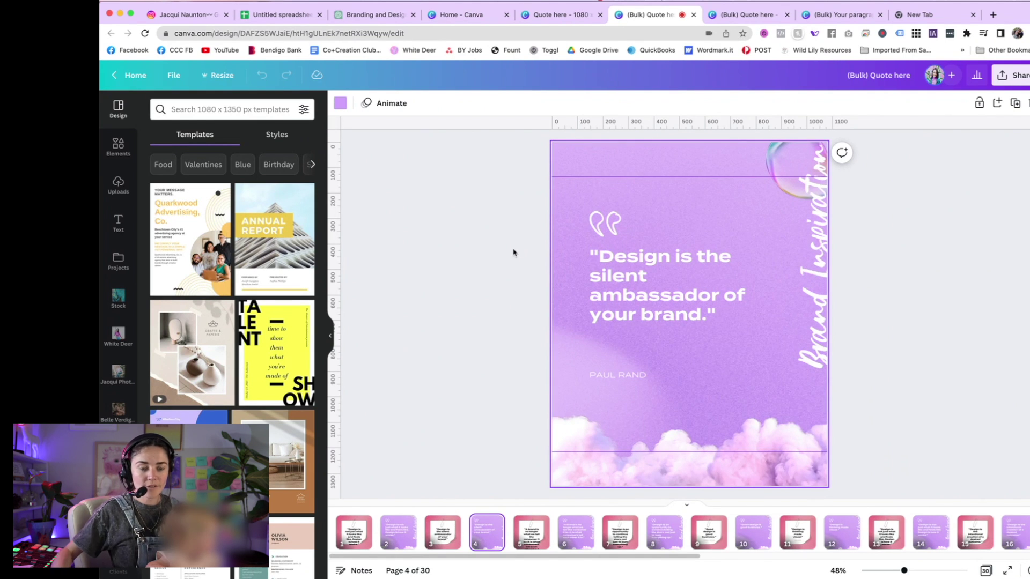
click(544, 544)
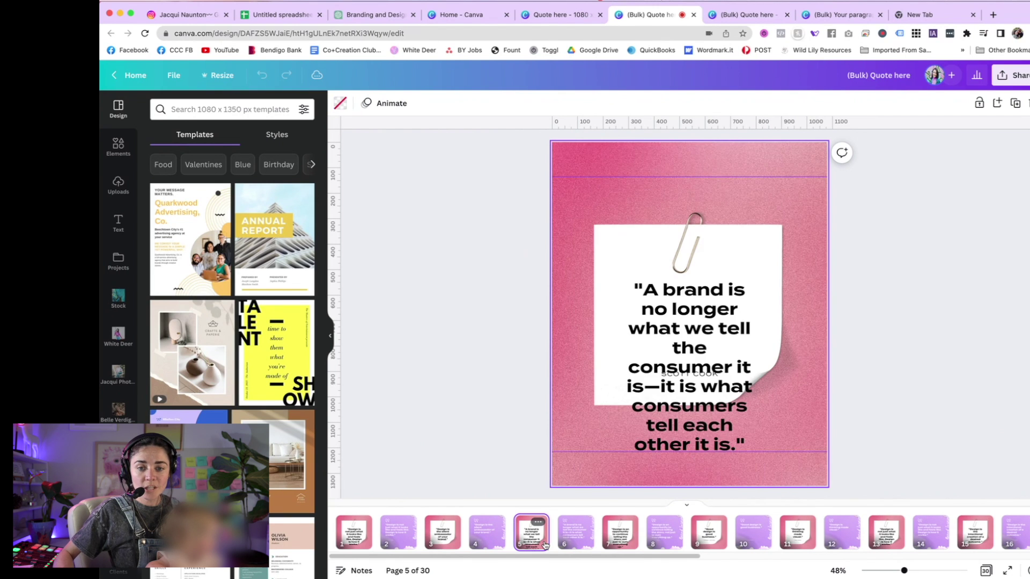
key(Right)
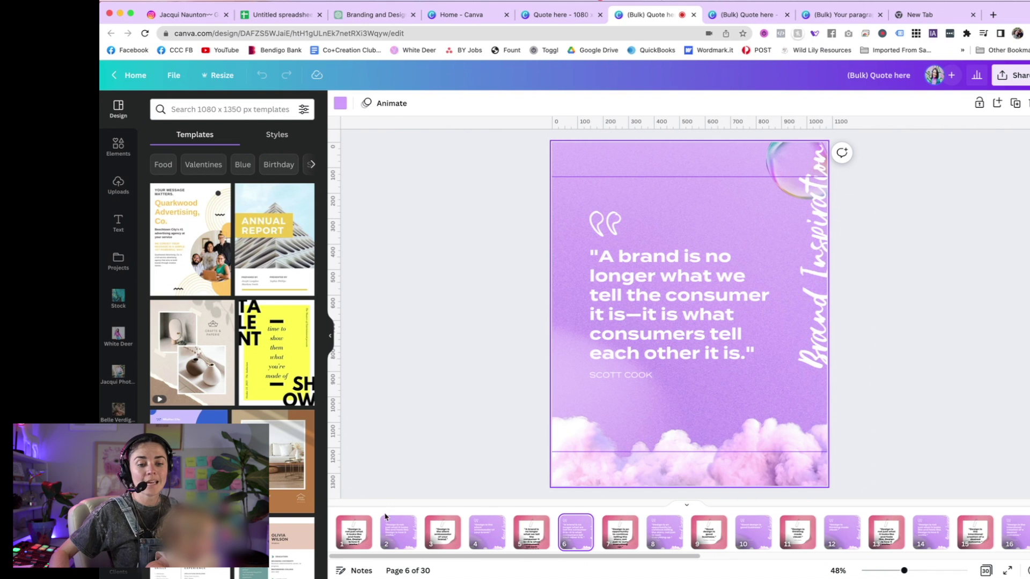
- Shrink the quote text on page 1 to font size 37.8 and fit it above the credit on the white note
click(354, 532)
click(755, 342)
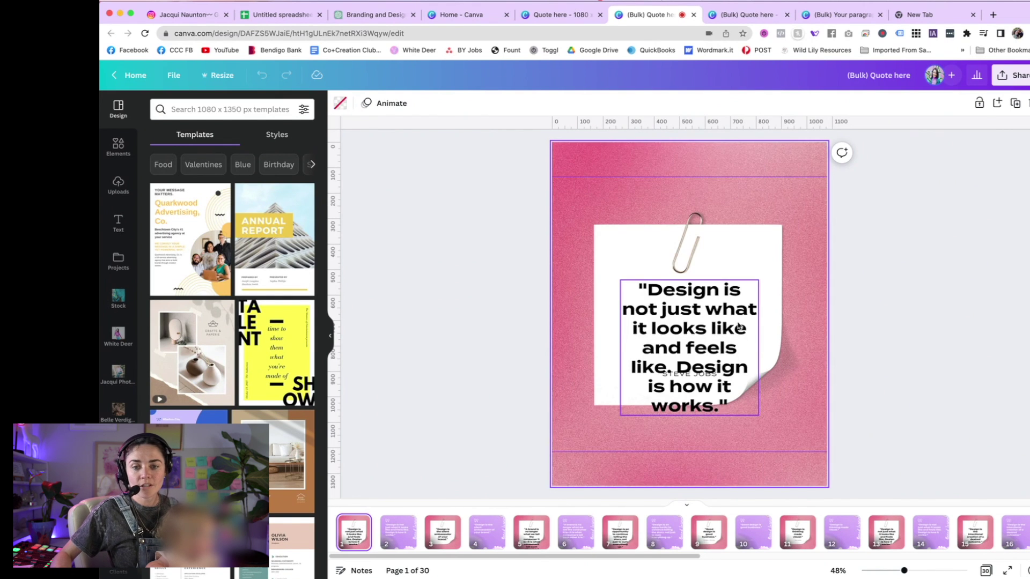
drag(759, 347, 737, 337)
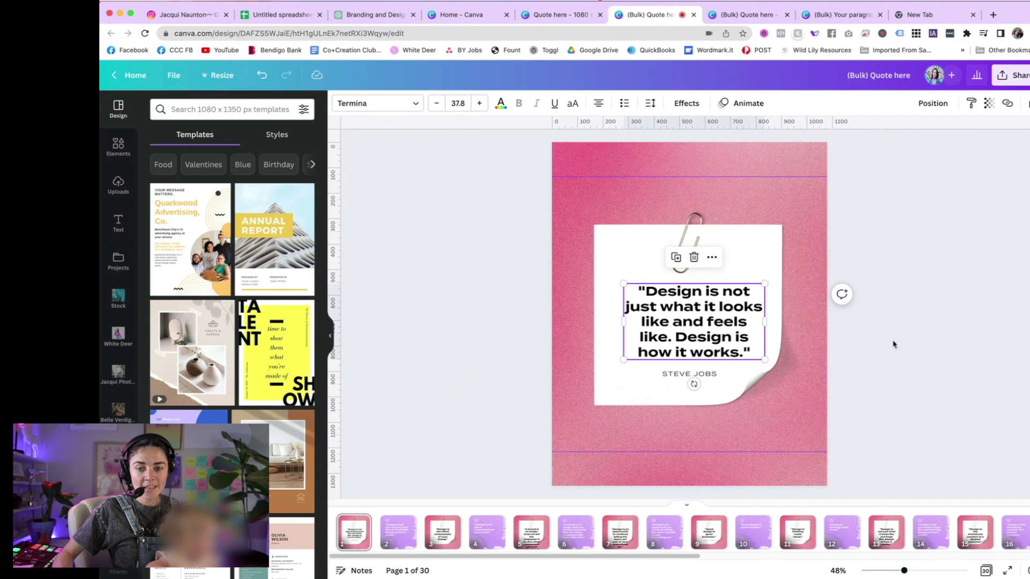
- Recolour the words "Design is not just what it looks like and feels like." on page 2 to a custom darker purple
click(399, 528)
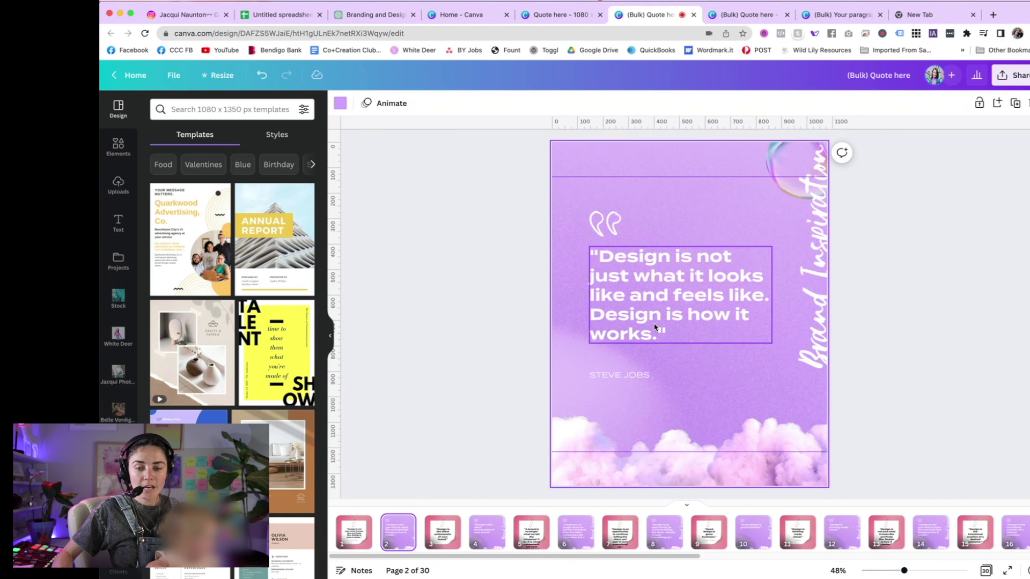
click(655, 327)
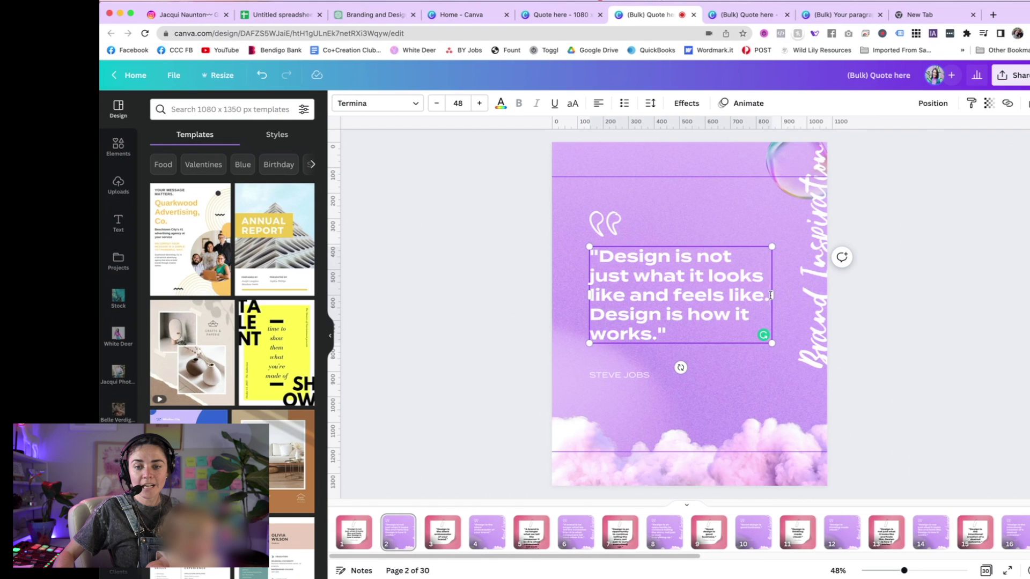
drag(771, 294, 590, 255)
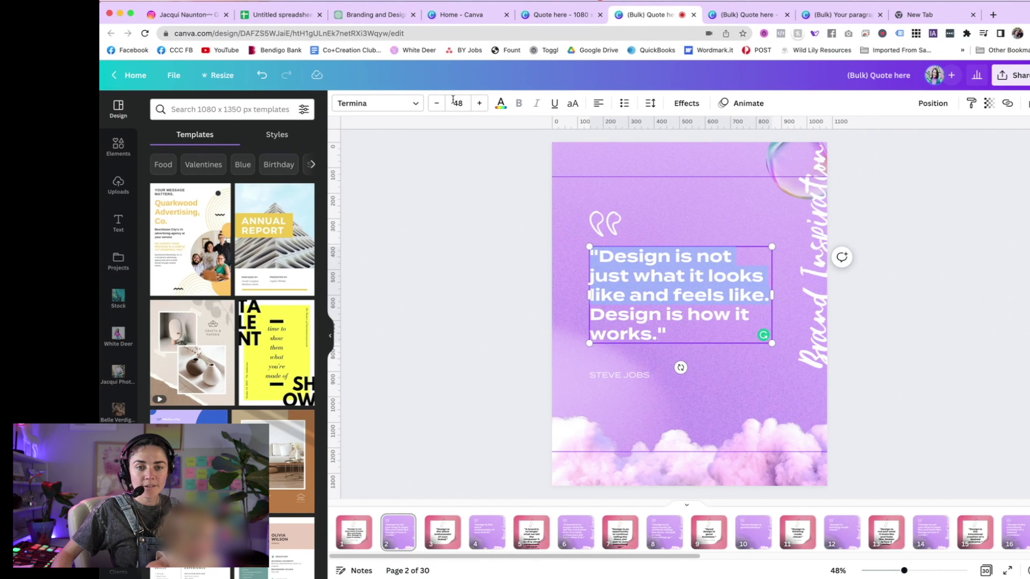
click(501, 103)
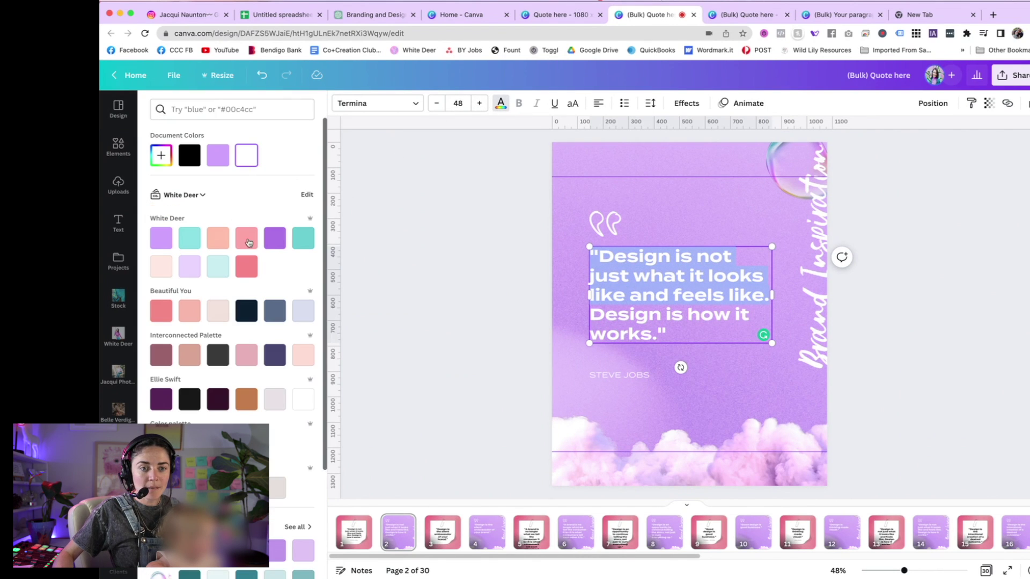
click(275, 238)
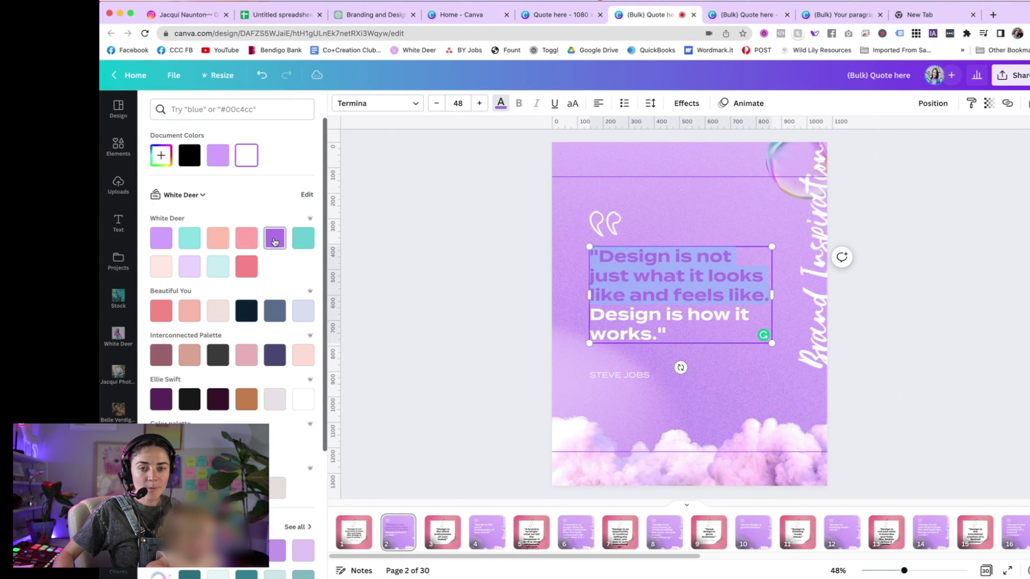
click(162, 161)
click(250, 205)
click(428, 246)
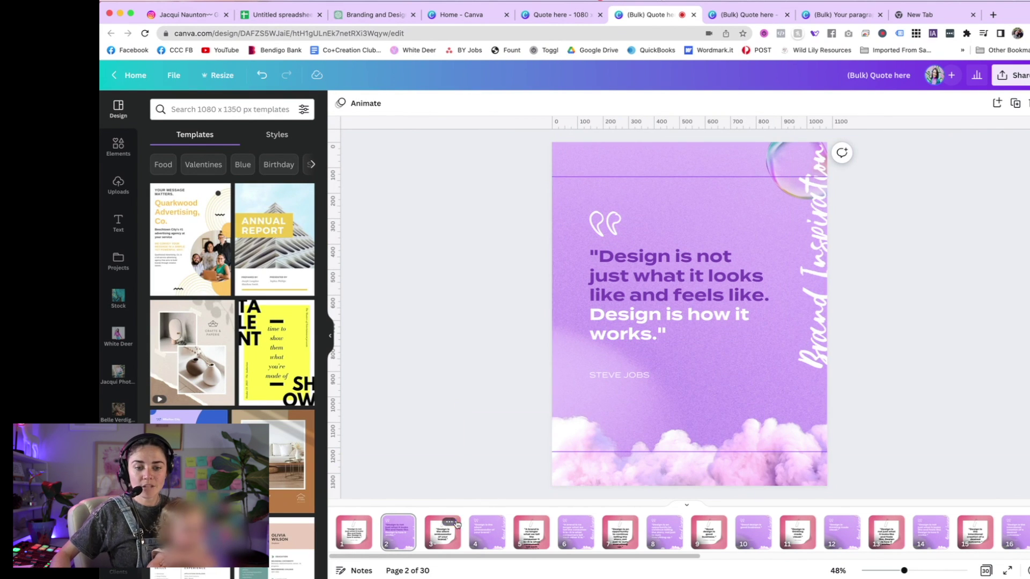
- Review how the quotes fit the templates on pages 4, 6, 8, 16 and 27
click(487, 531)
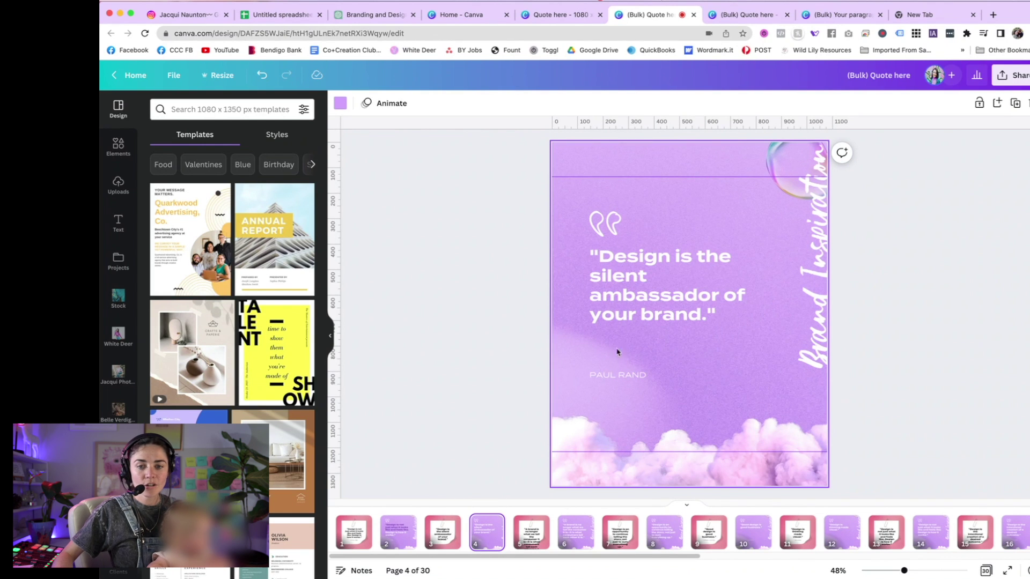
click(584, 546)
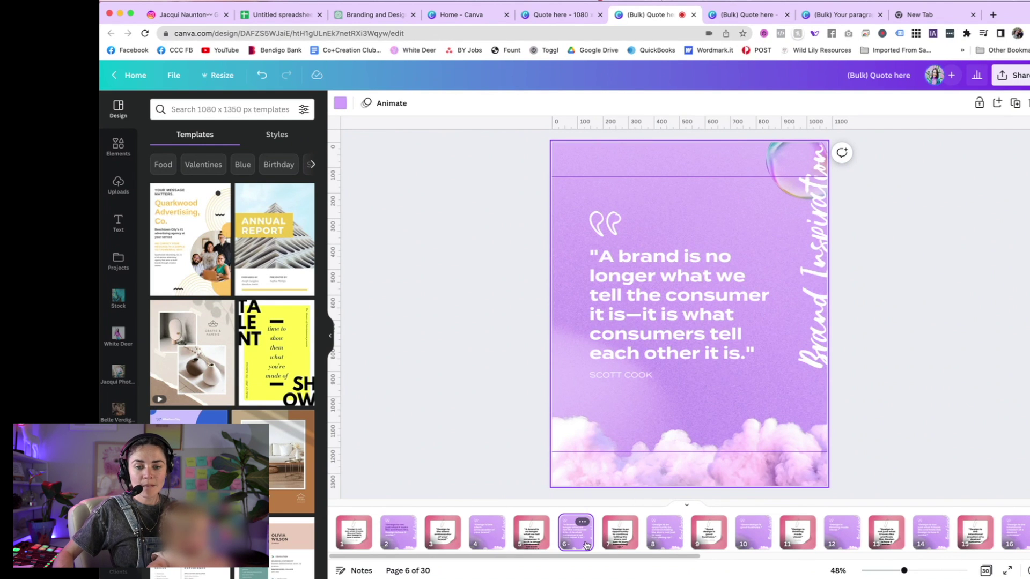
click(665, 533)
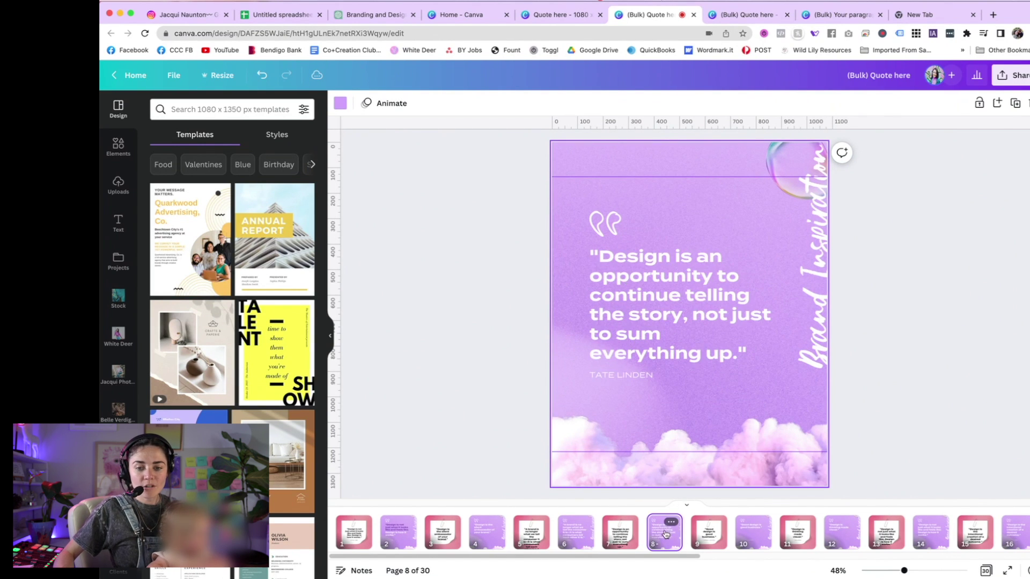
drag(621, 564, 753, 558)
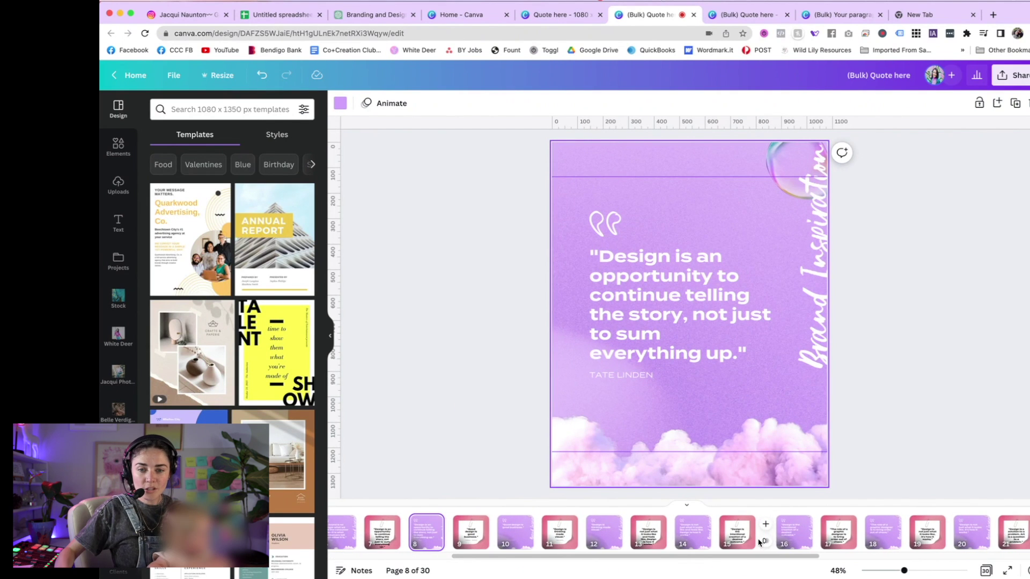
click(775, 539)
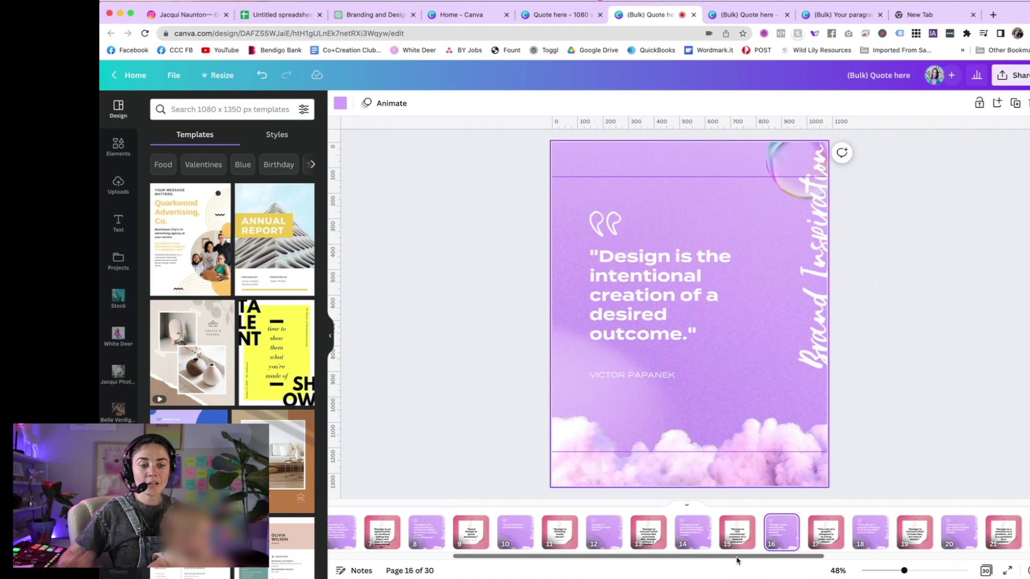
drag(736, 560, 985, 554)
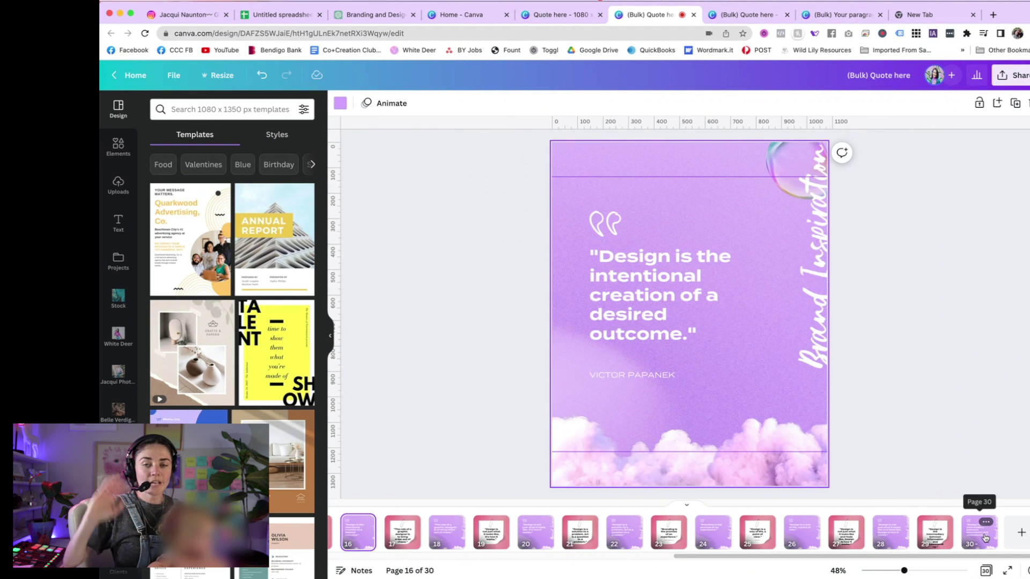
click(850, 533)
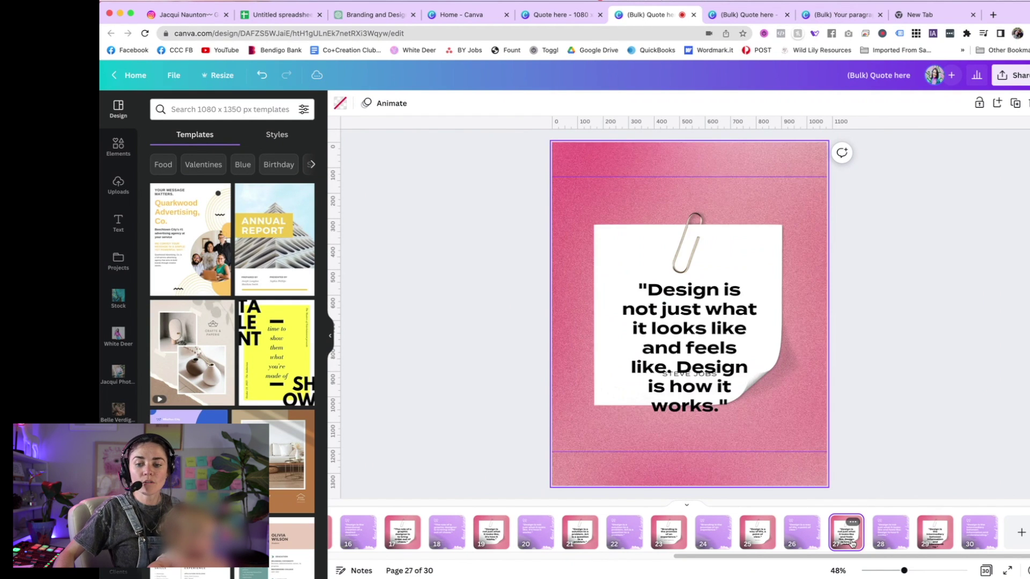
- Compare the pink and purple versions of the "Branding is the promise of an experience." quote and delete the purple version on page 24
click(679, 544)
click(712, 540)
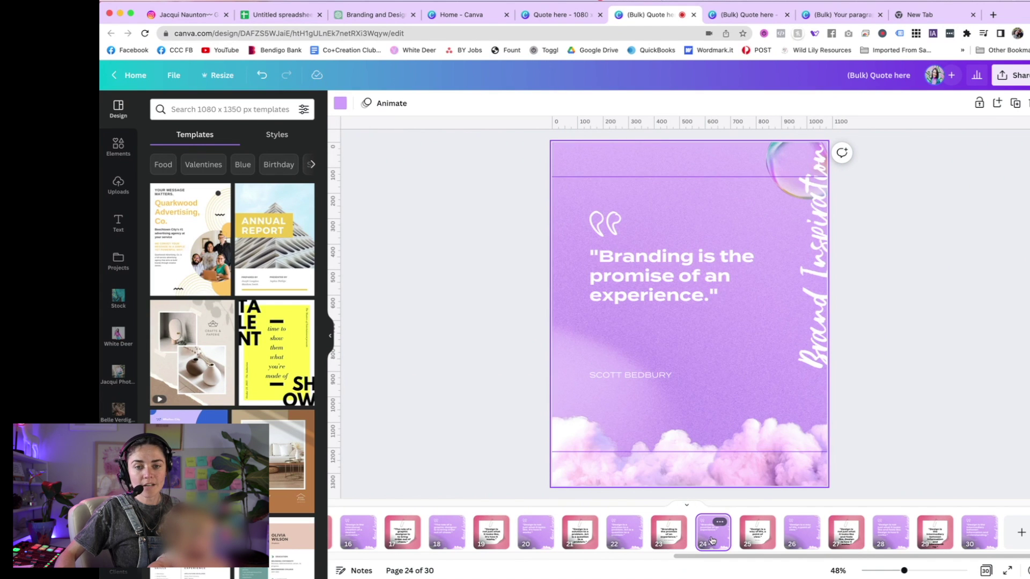
click(676, 543)
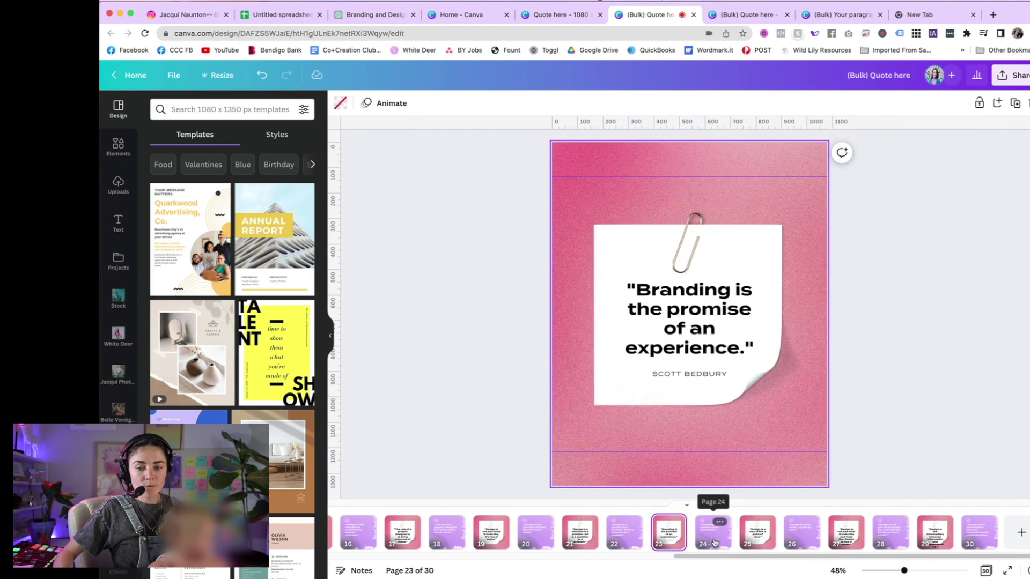
click(714, 543)
click(668, 536)
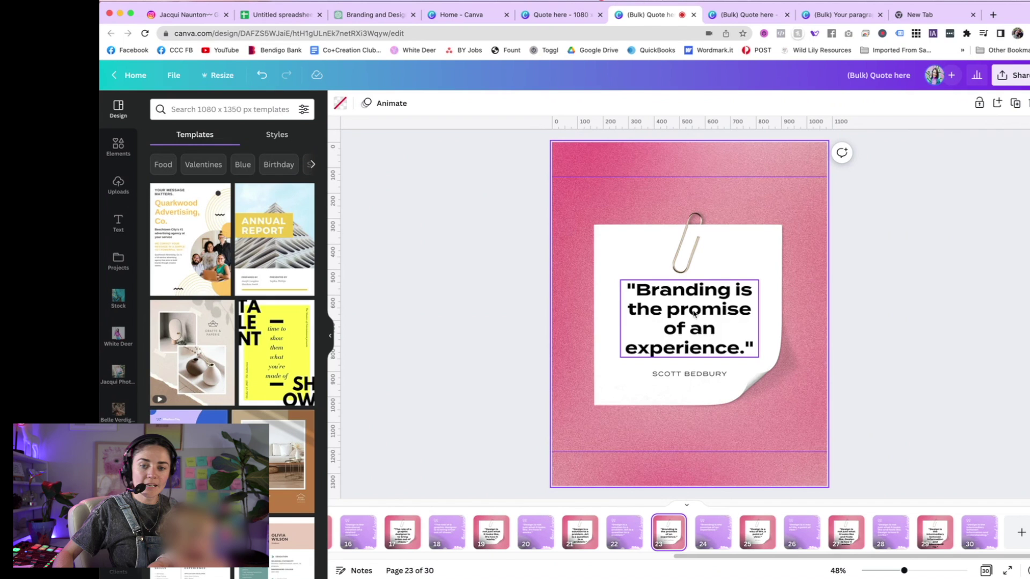
click(722, 540)
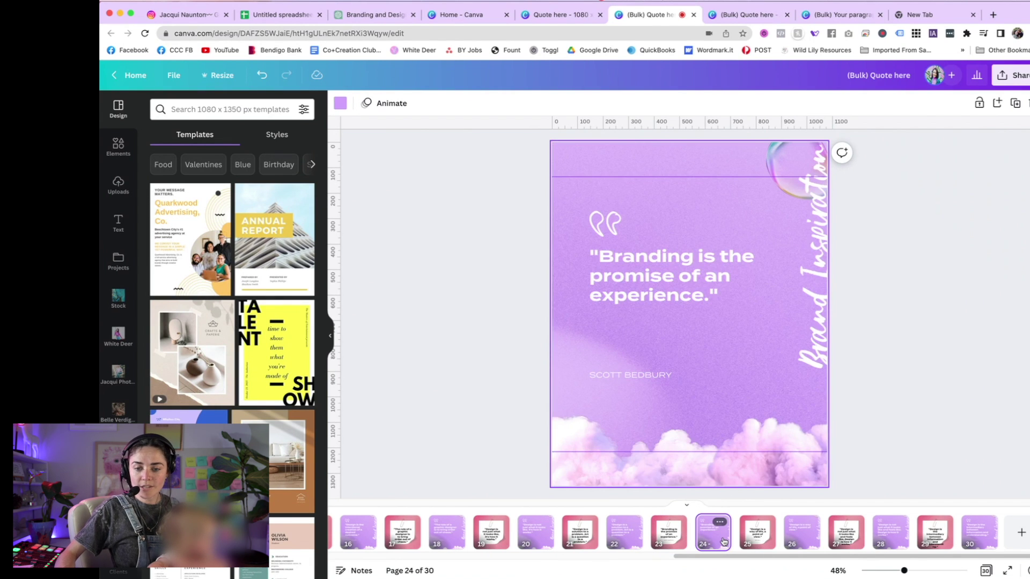
key(Delete)
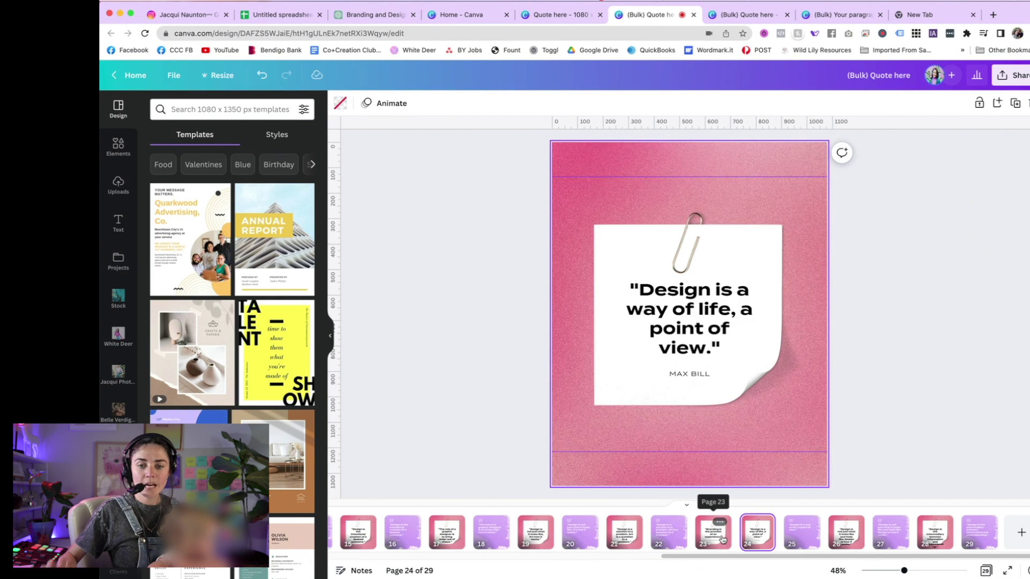
- Inspect the PNG download settings for all pages of the design and return to the sharing options
click(1012, 75)
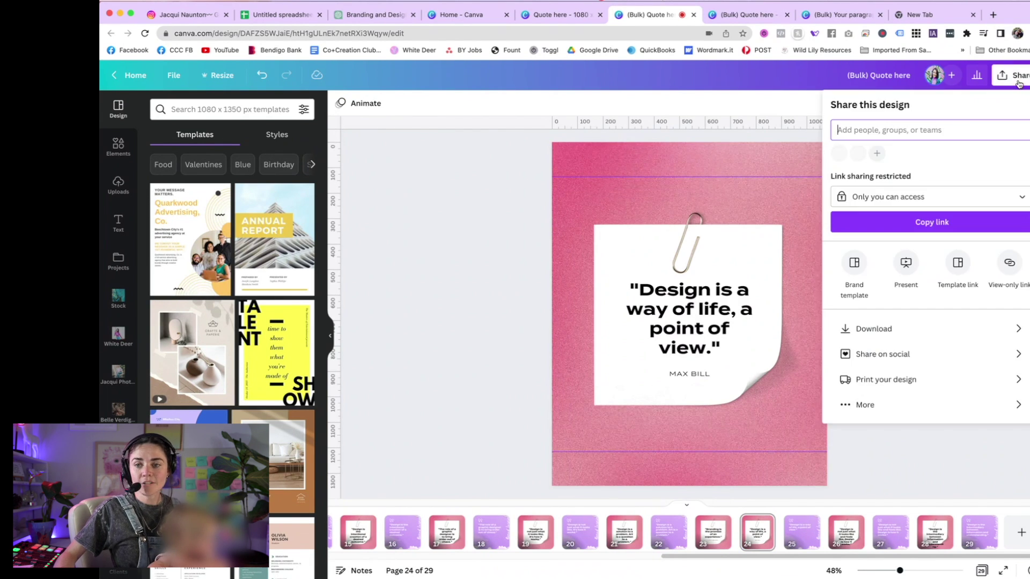
click(926, 329)
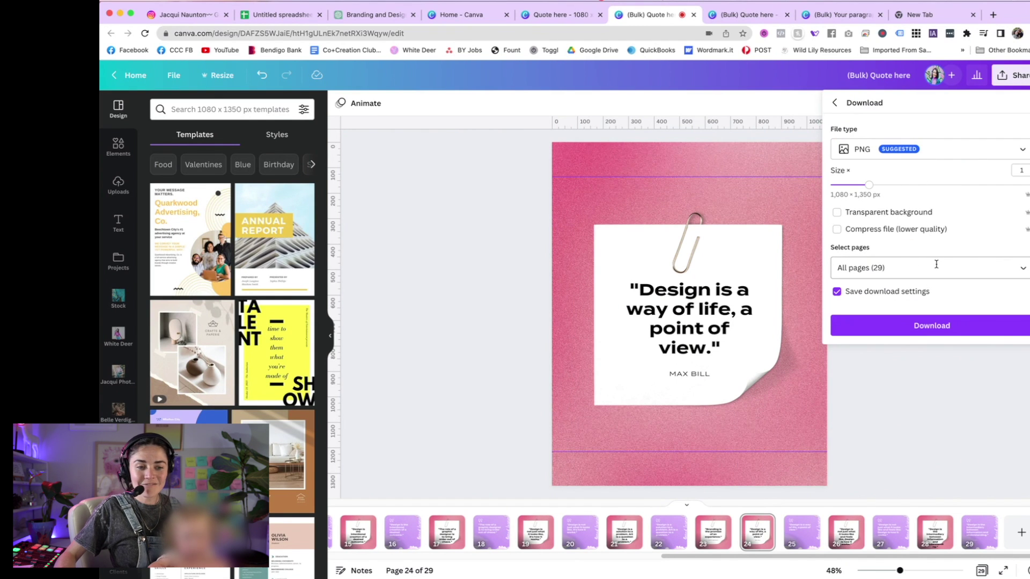
click(835, 103)
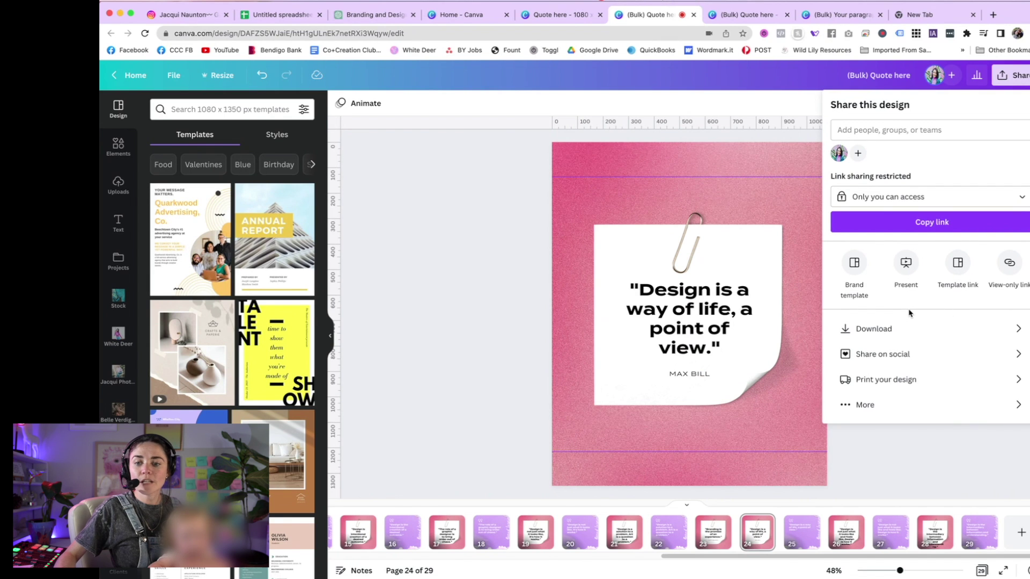